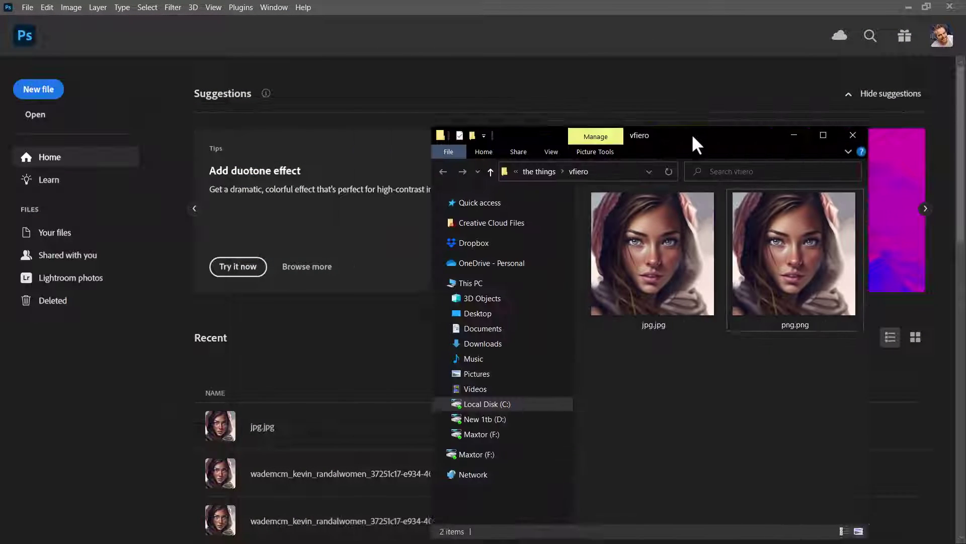
Step: Open jpg.jpg from the vfiero folder in Photoshop and inspect the detail around the eye up close
{"action": "left_click_drag", "start_coordinate": [692, 133], "coordinate": [696, 85]}
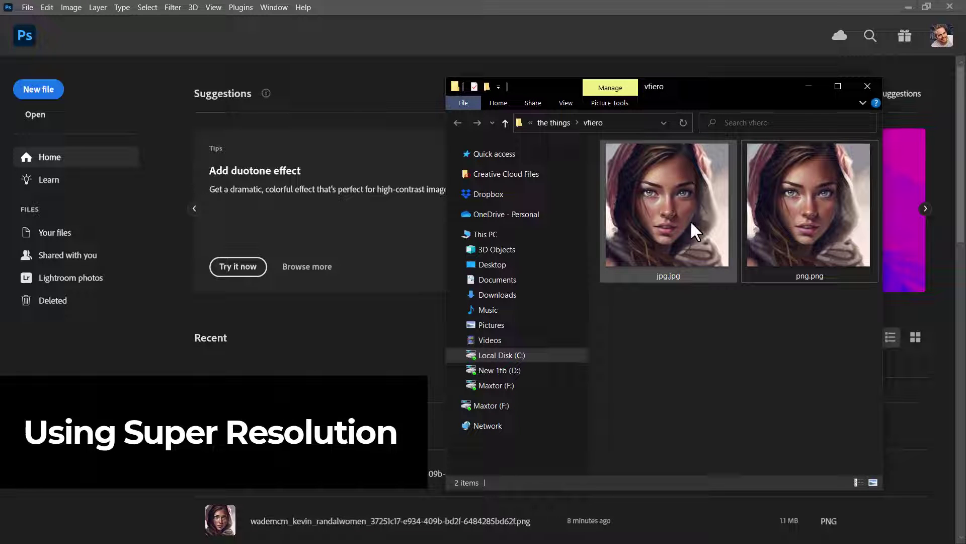
{"action": "mouse_move", "coordinate": [687, 222]}
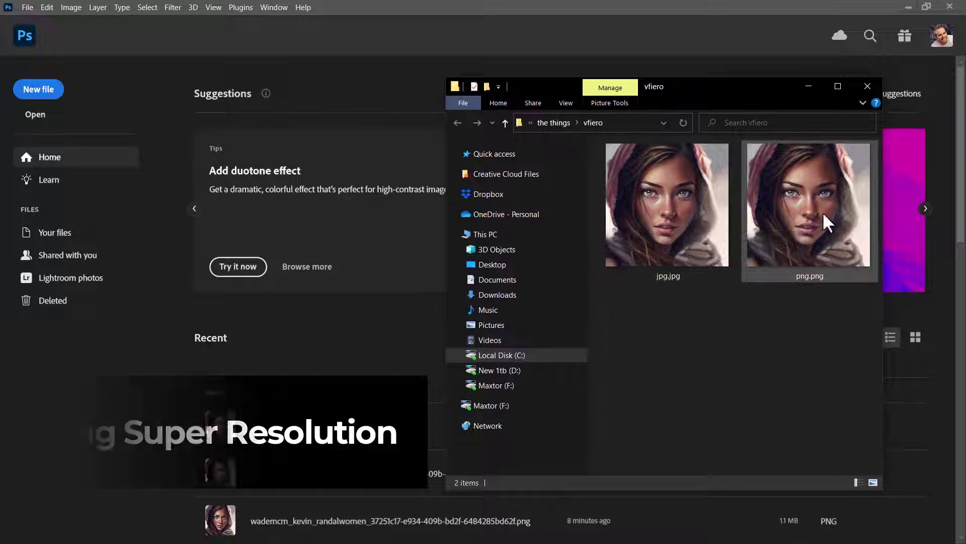
{"action": "mouse_move", "coordinate": [823, 204]}
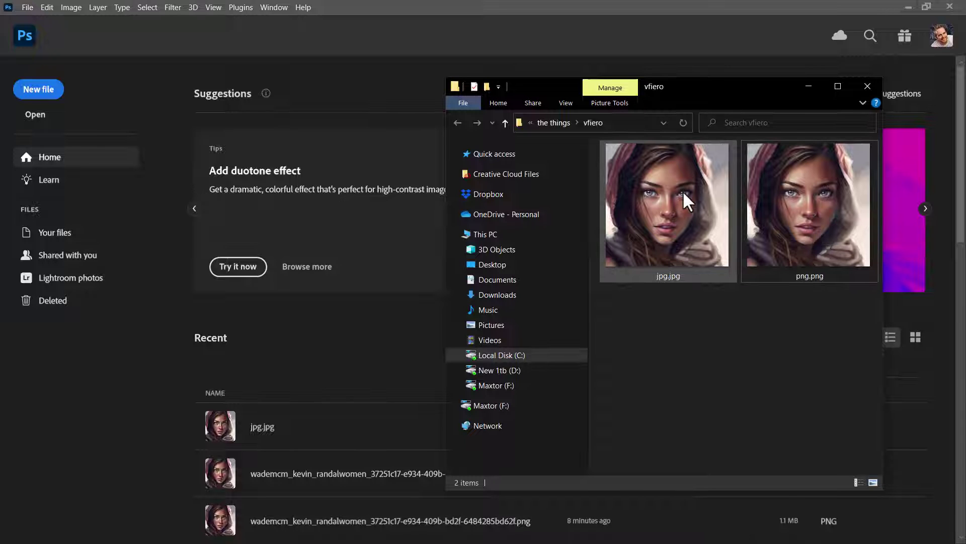
{"action": "left_click_drag", "start_coordinate": [682, 190], "coordinate": [270, 166]}
{"action": "left_click", "coordinate": [333, 276]}
{"action": "left_click_drag", "start_coordinate": [332, 277], "coordinate": [383, 356]}
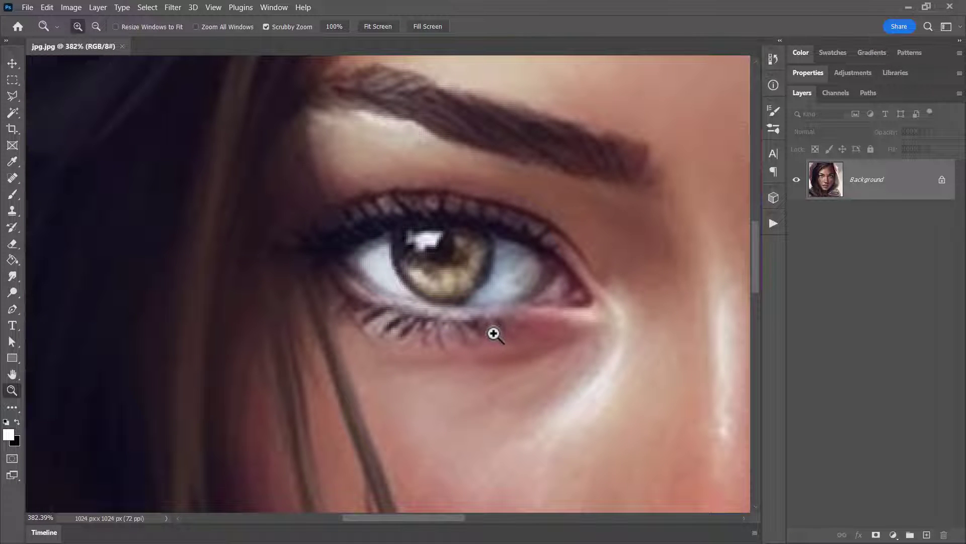
{"action": "left_click_drag", "start_coordinate": [494, 334], "coordinate": [428, 291]}
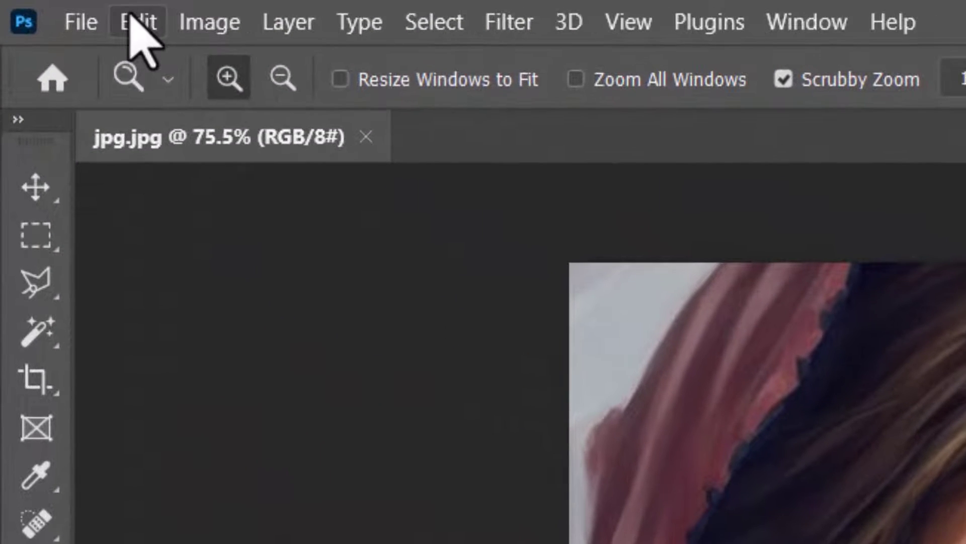
Step: In the Camera Raw preferences' file handling, set JPEG to "Automatically open all supported JPEGs"
{"action": "left_click", "coordinate": [46, 7]}
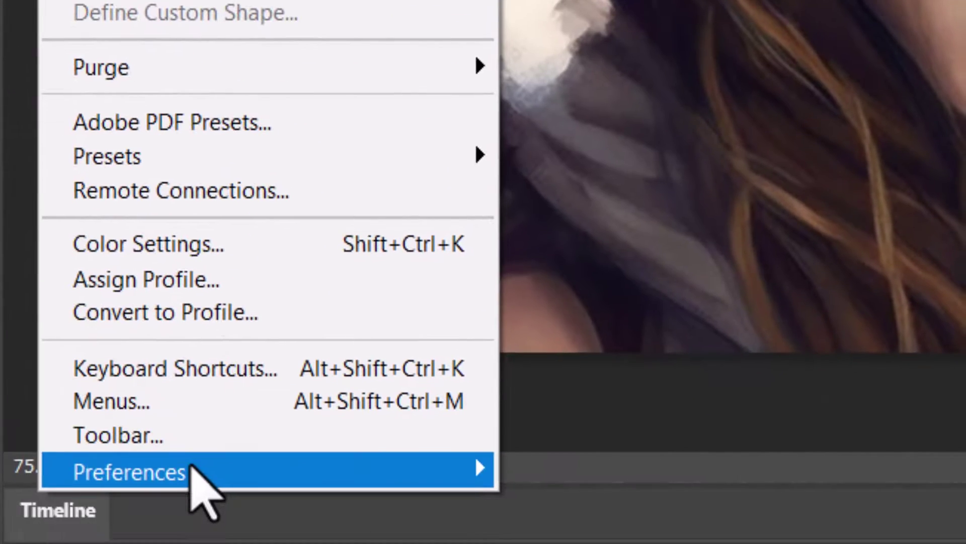
{"action": "mouse_move", "coordinate": [191, 471]}
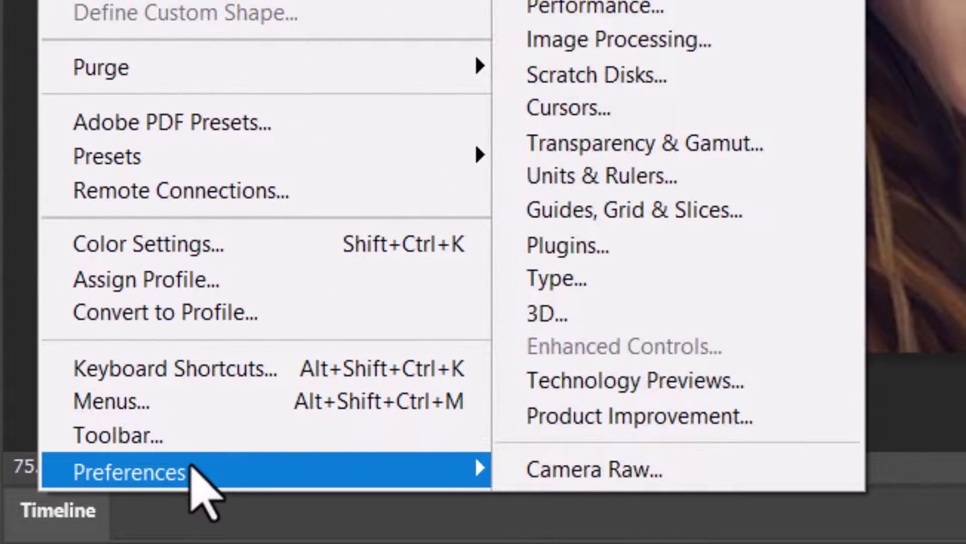
{"action": "left_click", "coordinate": [635, 478]}
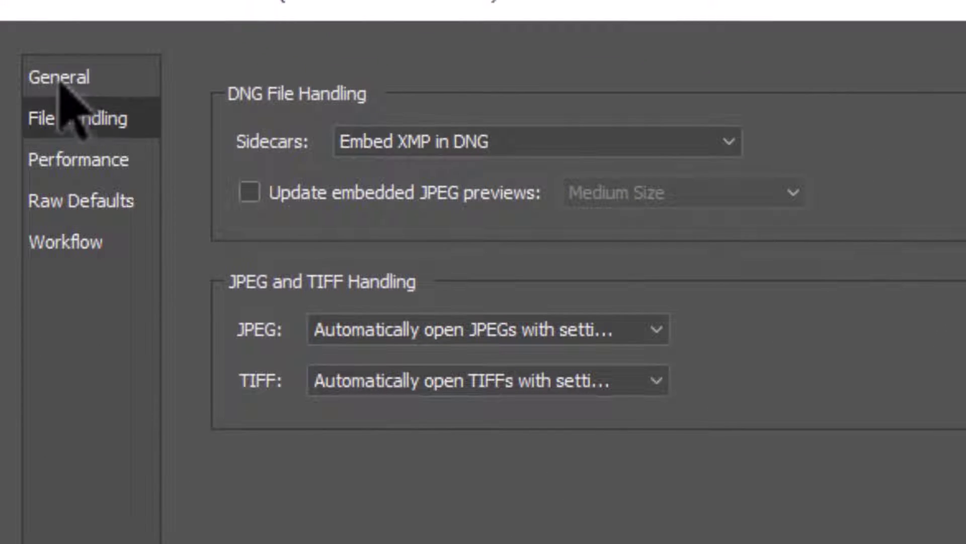
{"action": "left_click", "coordinate": [193, 129]}
{"action": "left_click", "coordinate": [73, 126]}
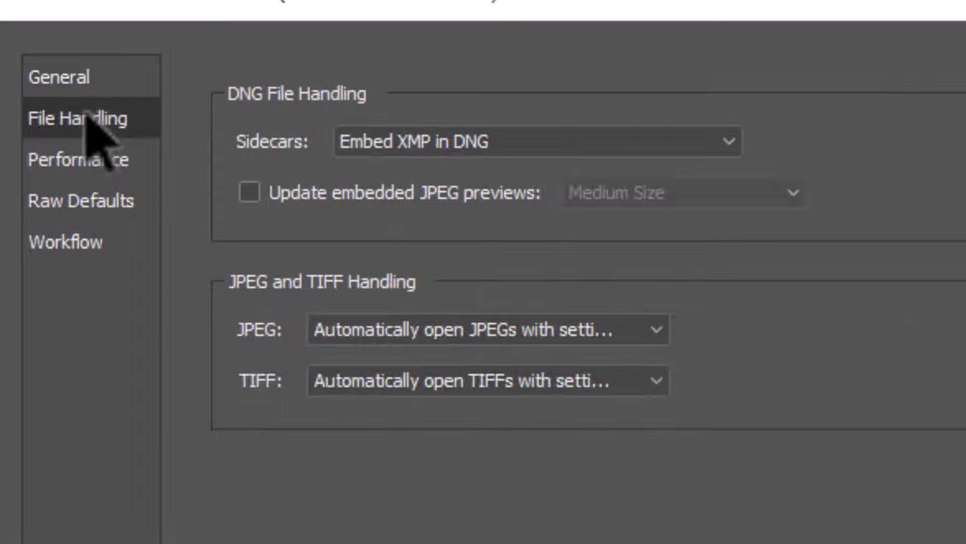
{"action": "left_click", "coordinate": [441, 335]}
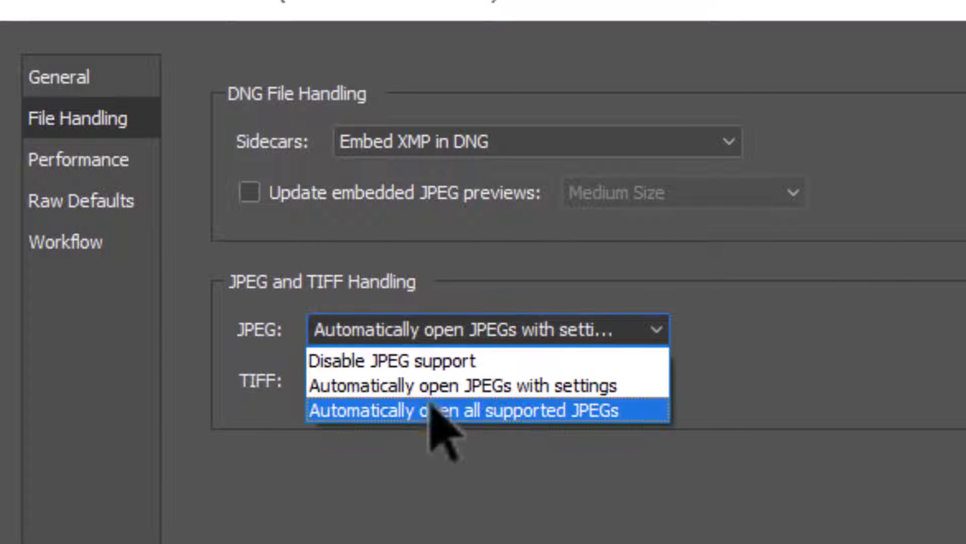
{"action": "left_click", "coordinate": [489, 411]}
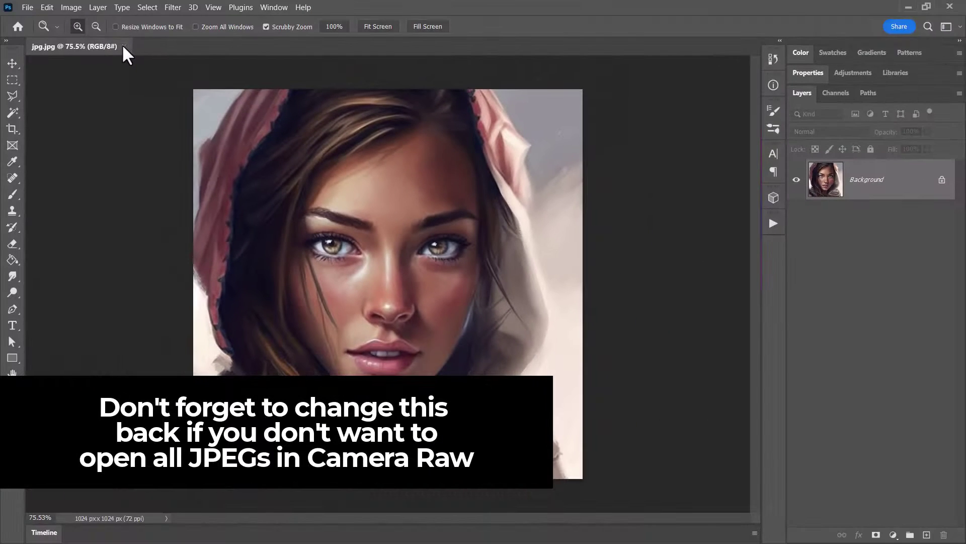
Step: Close the document, reopen jpg.jpg in Camera Raw and enhance it with Super Resolution
{"action": "left_click", "coordinate": [122, 44]}
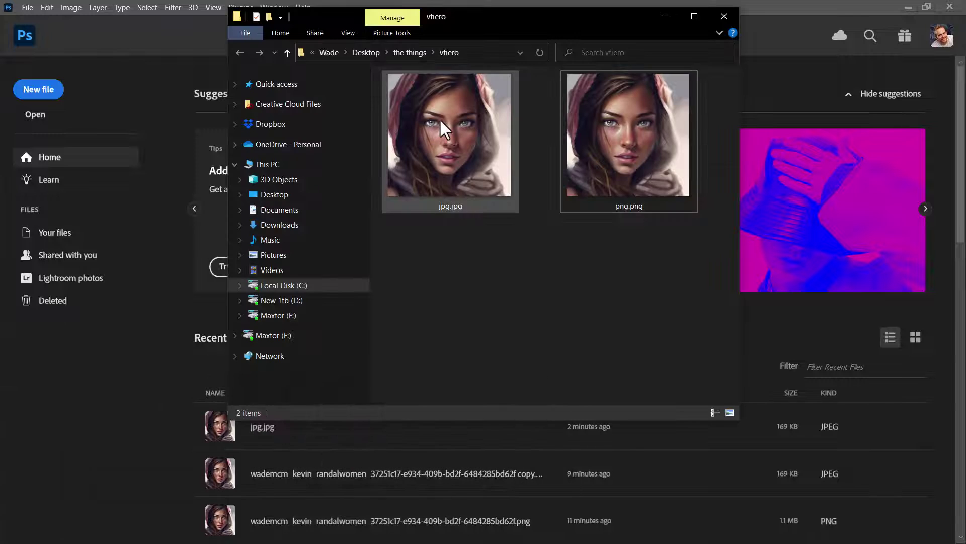
{"action": "left_click_drag", "start_coordinate": [439, 119], "coordinate": [196, 258]}
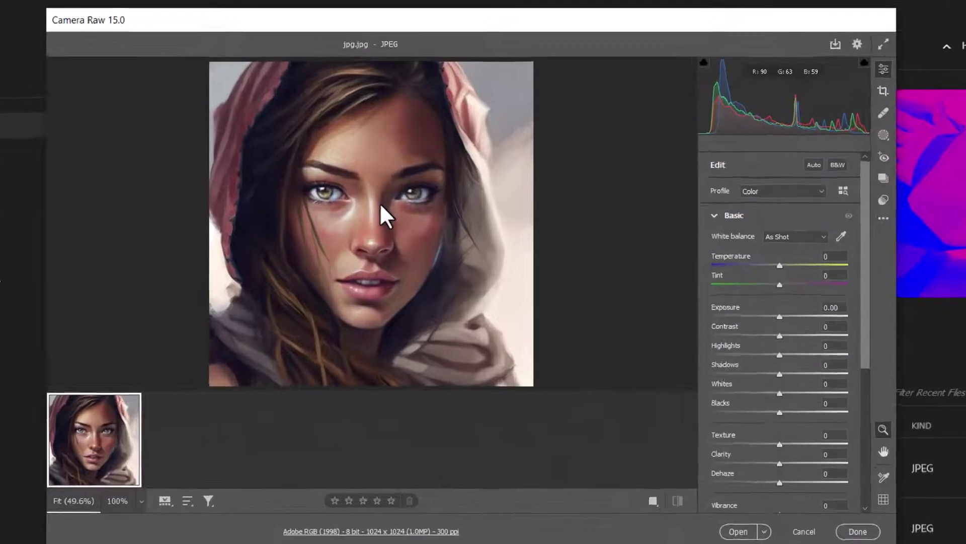
{"action": "right_click", "coordinate": [406, 227]}
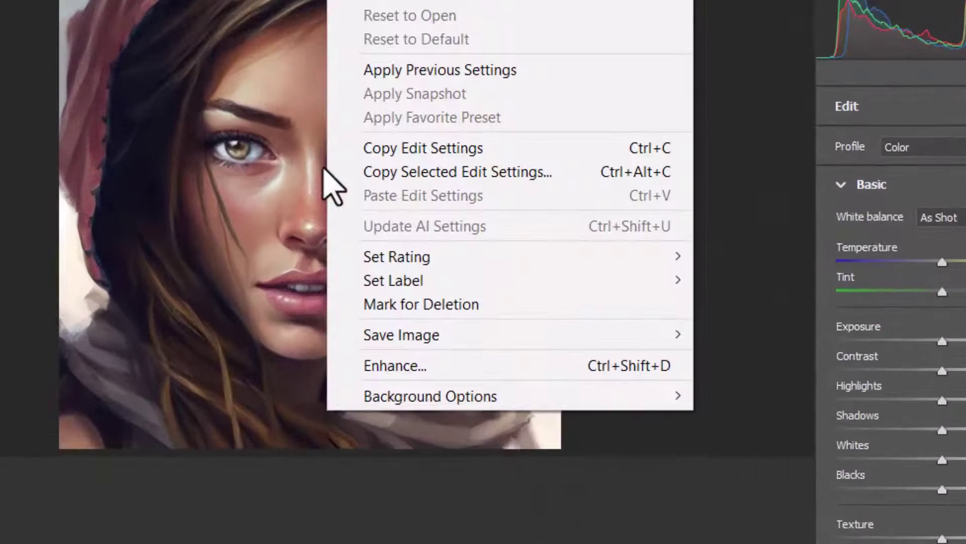
{"action": "left_click", "coordinate": [410, 367]}
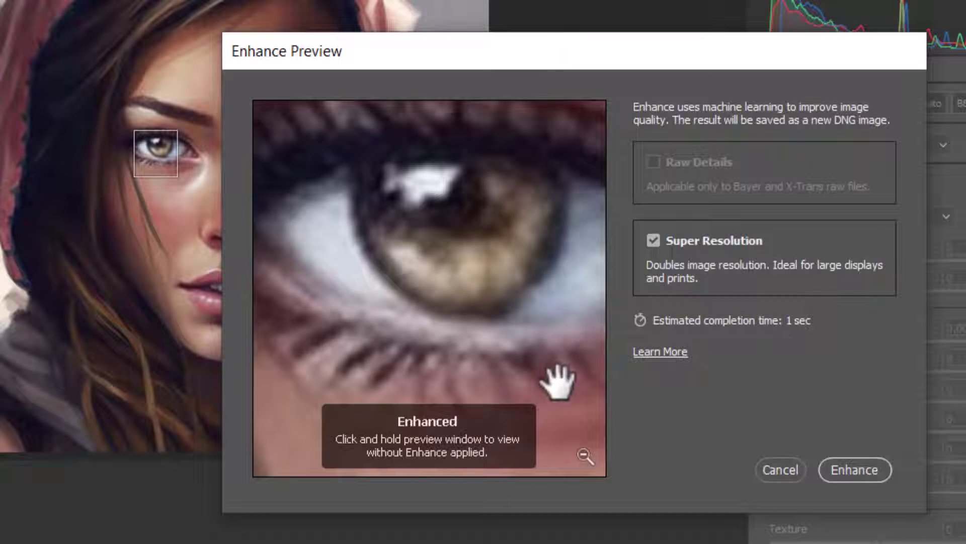
{"action": "left_click", "coordinate": [854, 473]}
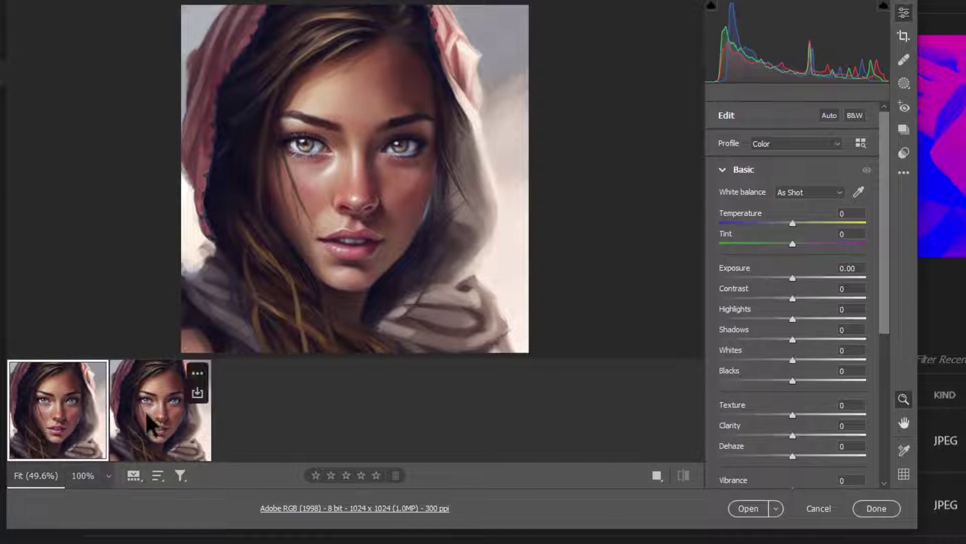
Step: Open the enhanced version in Photoshop and check its pixel dimensions in Image Size without changing them
{"action": "left_click", "coordinate": [133, 421]}
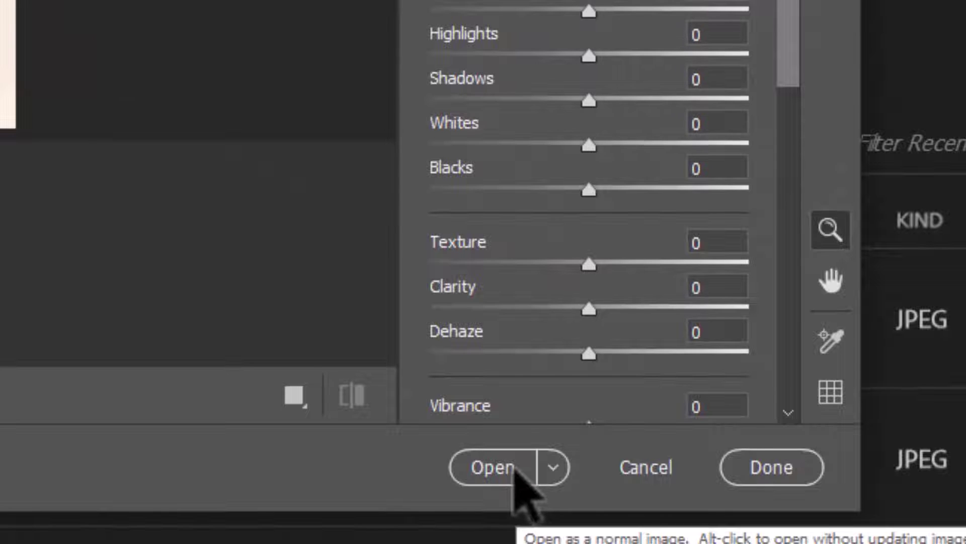
{"action": "left_click", "coordinate": [514, 466]}
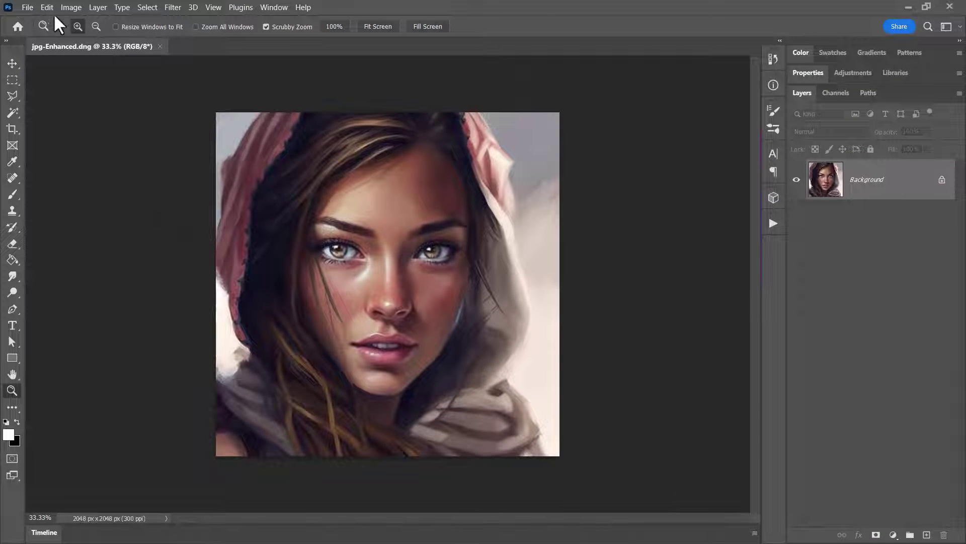
{"action": "left_click", "coordinate": [71, 7]}
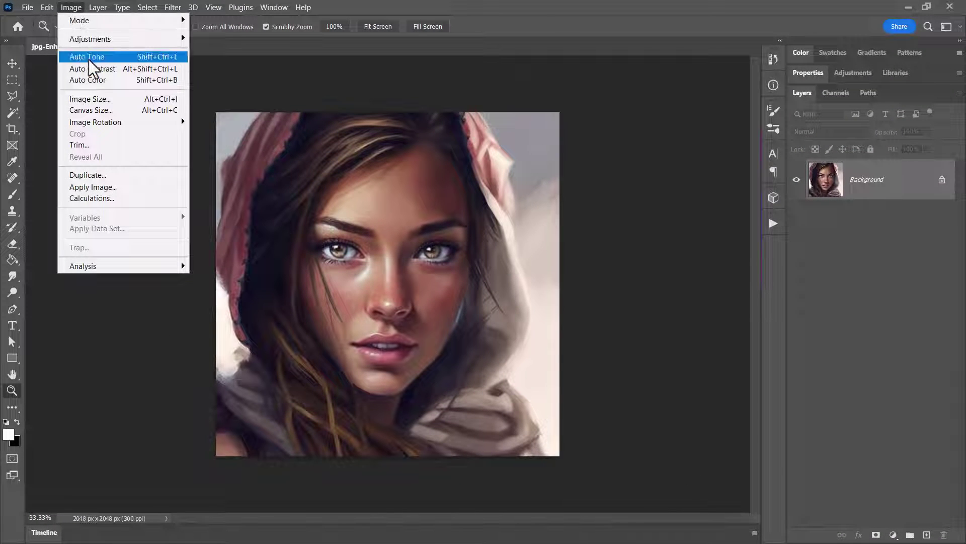
{"action": "left_click", "coordinate": [103, 98]}
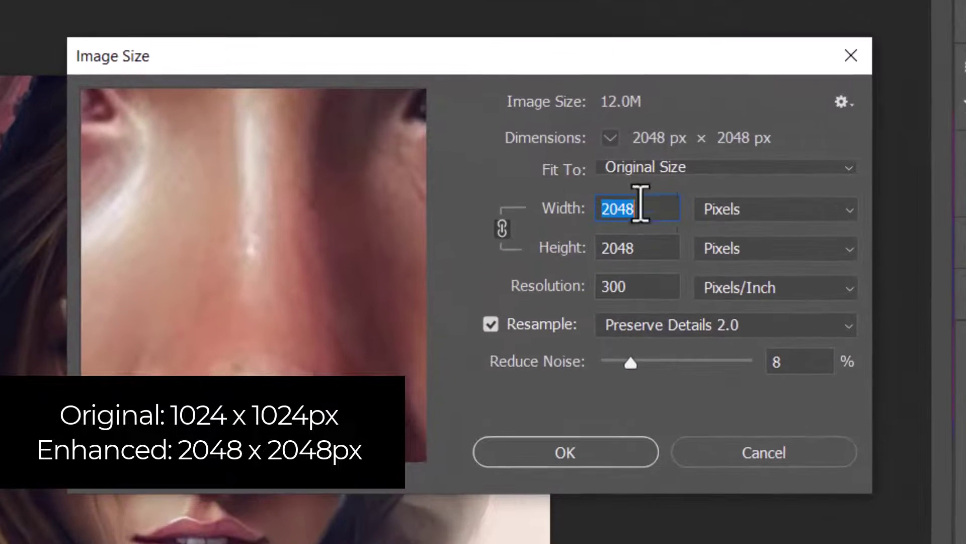
{"action": "left_click", "coordinate": [630, 196]}
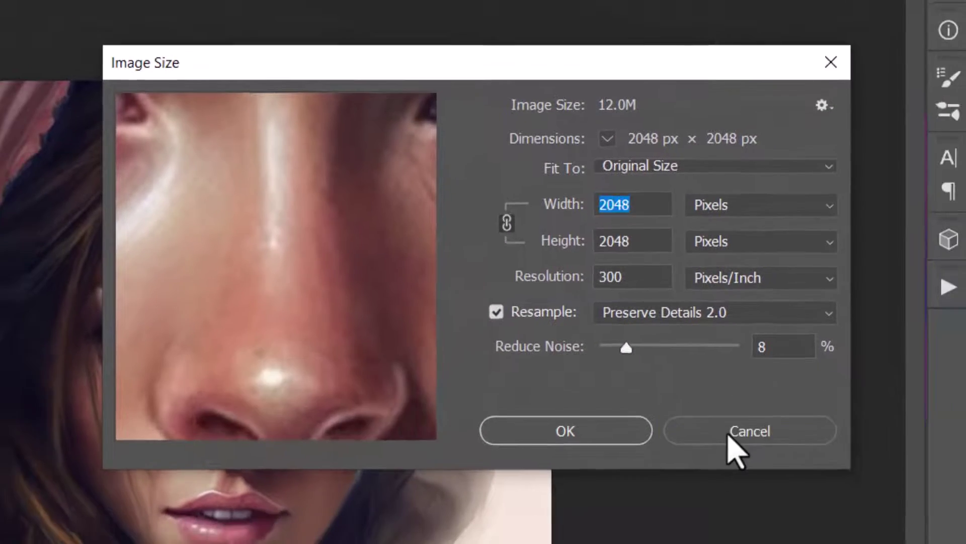
{"action": "left_click", "coordinate": [735, 455]}
Step: Compare Layer 1 with the enhanced Background around the eye by switching its visibility, and delete Layer 1
{"action": "left_click_drag", "start_coordinate": [370, 251], "coordinate": [413, 256]}
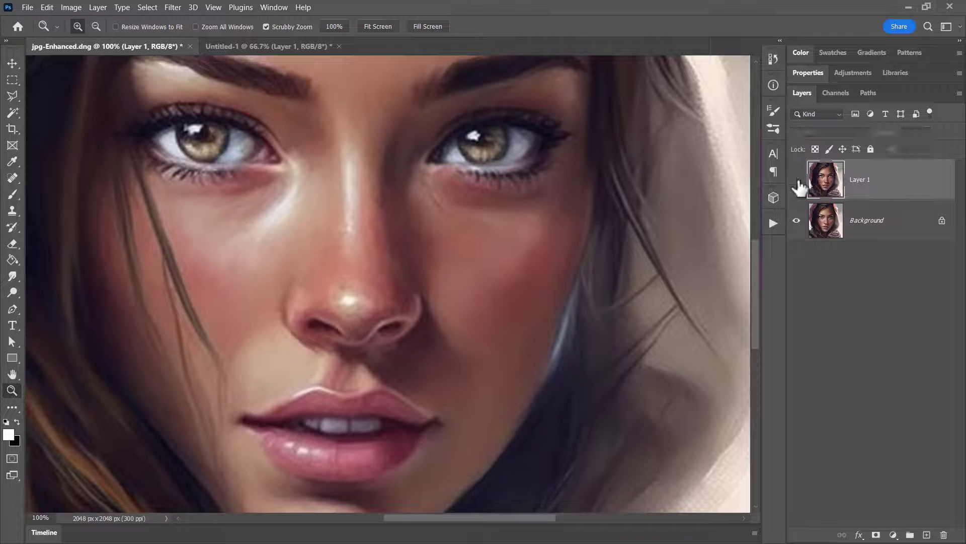
{"action": "left_click_drag", "start_coordinate": [463, 136], "coordinate": [427, 293]}
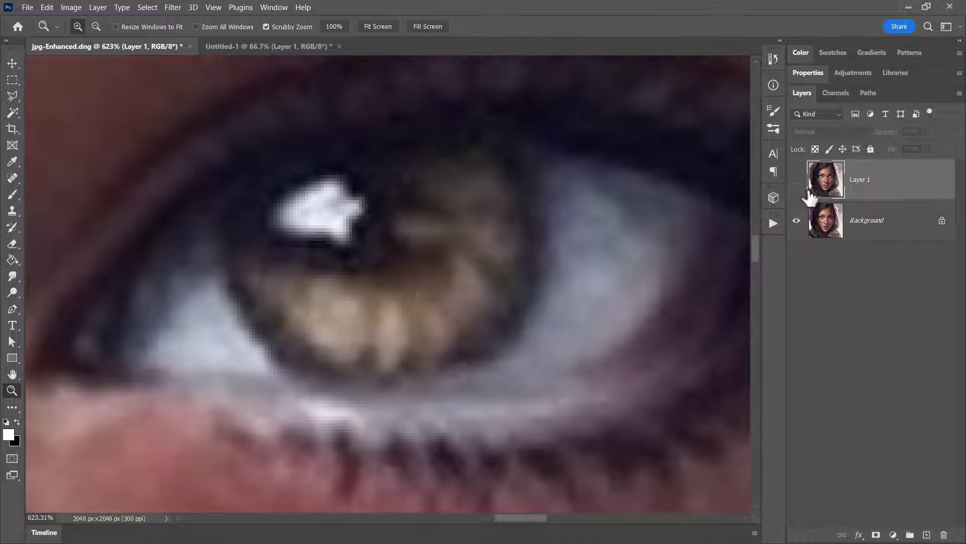
{"action": "left_click", "coordinate": [796, 181]}
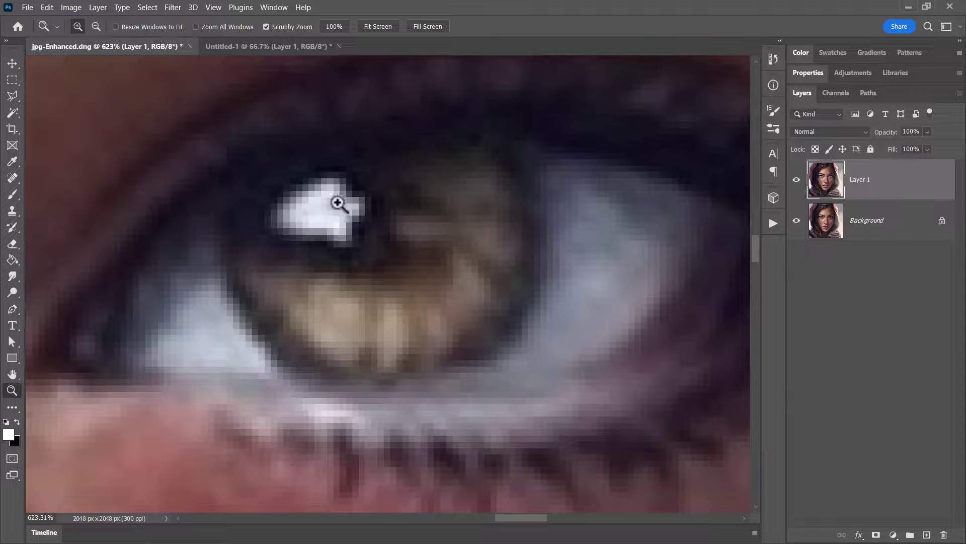
{"action": "mouse_move", "coordinate": [336, 180]}
{"action": "left_mouse_down"}
{"action": "mouse_move", "coordinate": [356, 210]}
{"action": "mouse_move", "coordinate": [332, 198]}
{"action": "left_mouse_up"}
{"action": "left_click", "coordinate": [798, 184]}
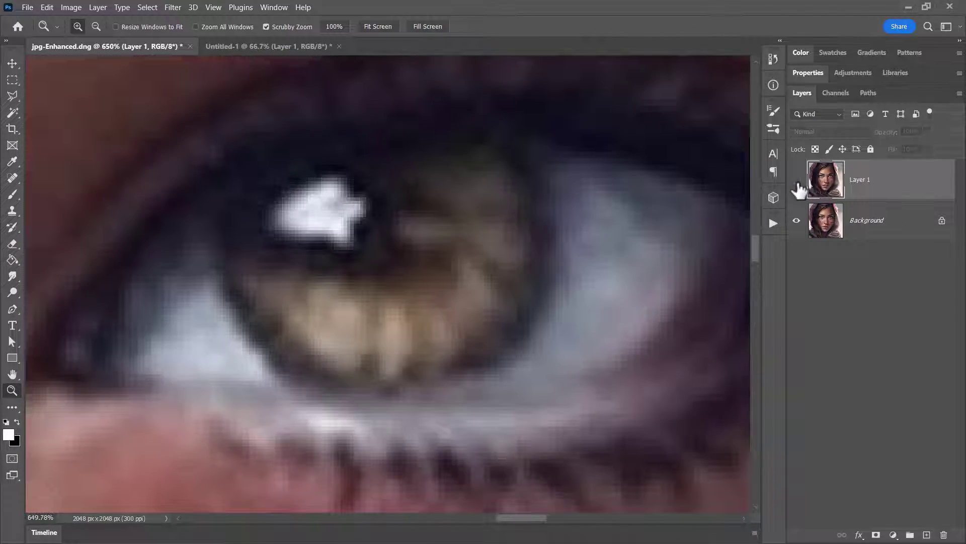
{"action": "left_click", "coordinate": [799, 184]}
{"action": "left_click", "coordinate": [798, 183]}
{"action": "left_click", "coordinate": [796, 181]}
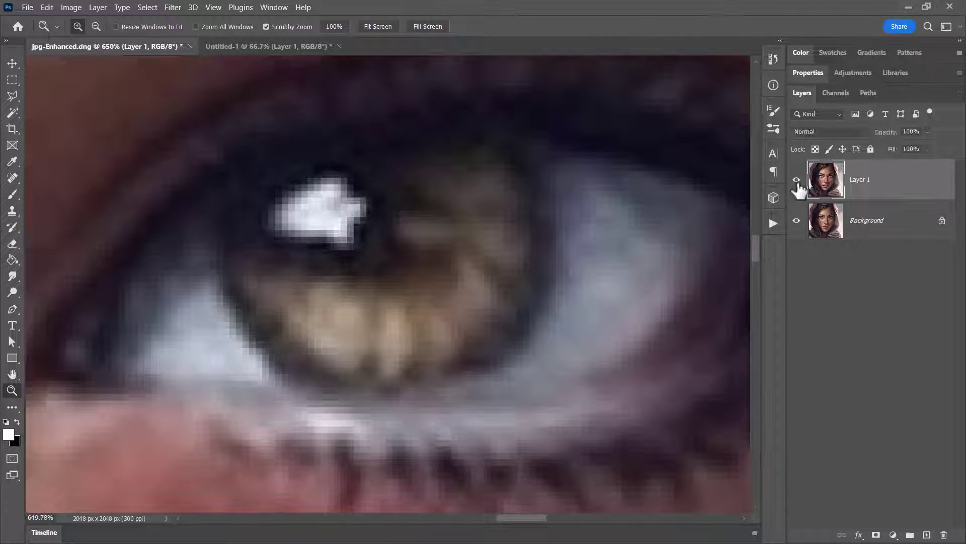
{"action": "left_click", "coordinate": [796, 181]}
{"action": "left_click_drag", "start_coordinate": [469, 241], "coordinate": [449, 232]}
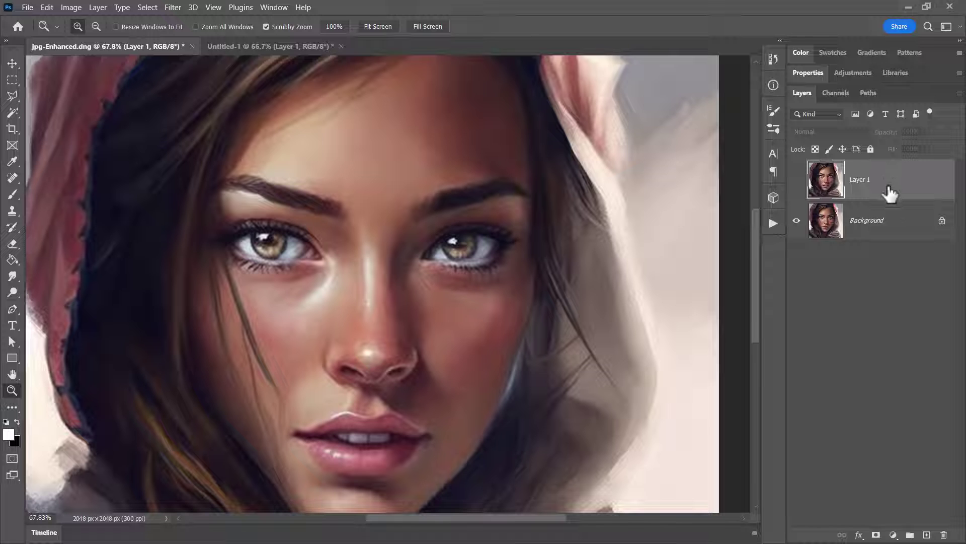
{"action": "key", "text": "Delete"}
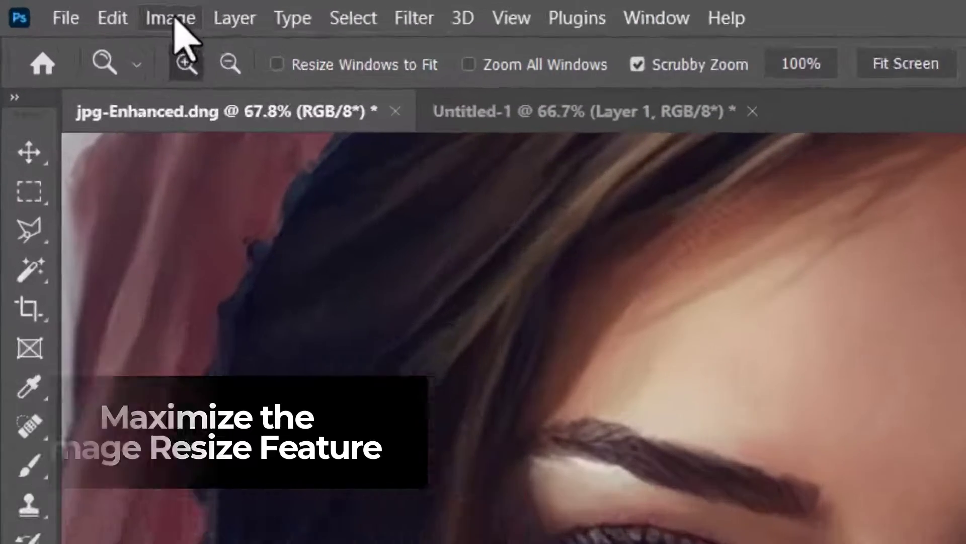
Step: In Image Size, set the width to 3500 pixels and frame the eye in the preview
{"action": "left_click", "coordinate": [71, 7]}
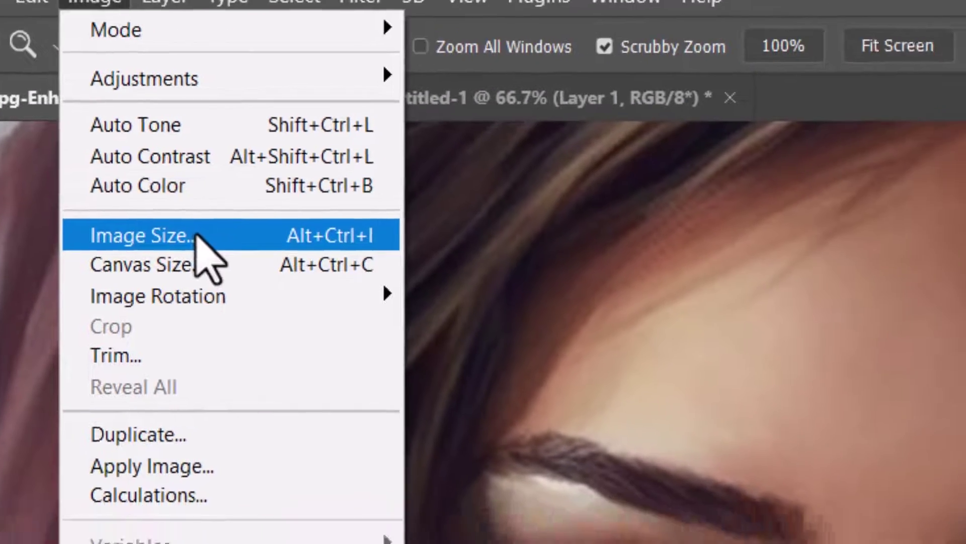
{"action": "left_click", "coordinate": [302, 268]}
{"action": "left_click_drag", "start_coordinate": [393, 302], "coordinate": [145, 390]}
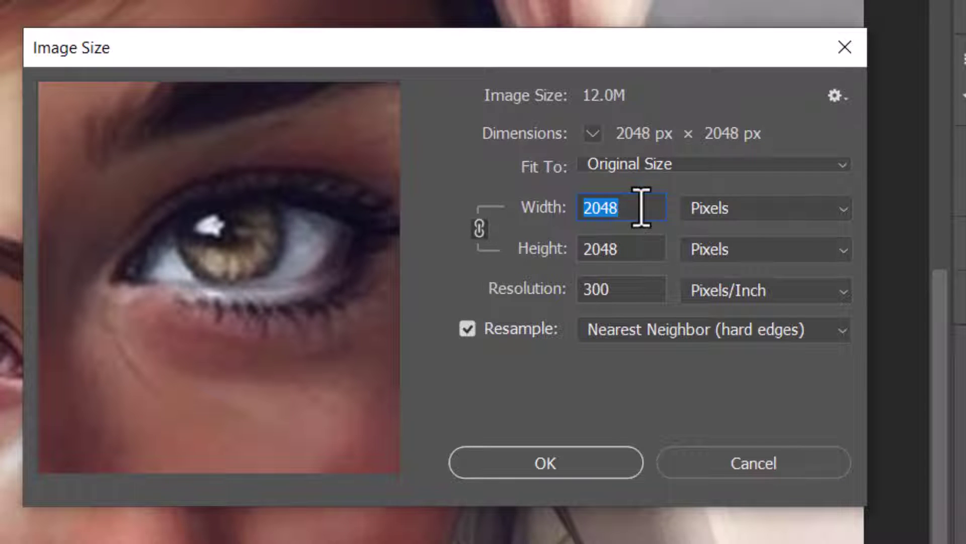
{"action": "type", "text": "3500"}
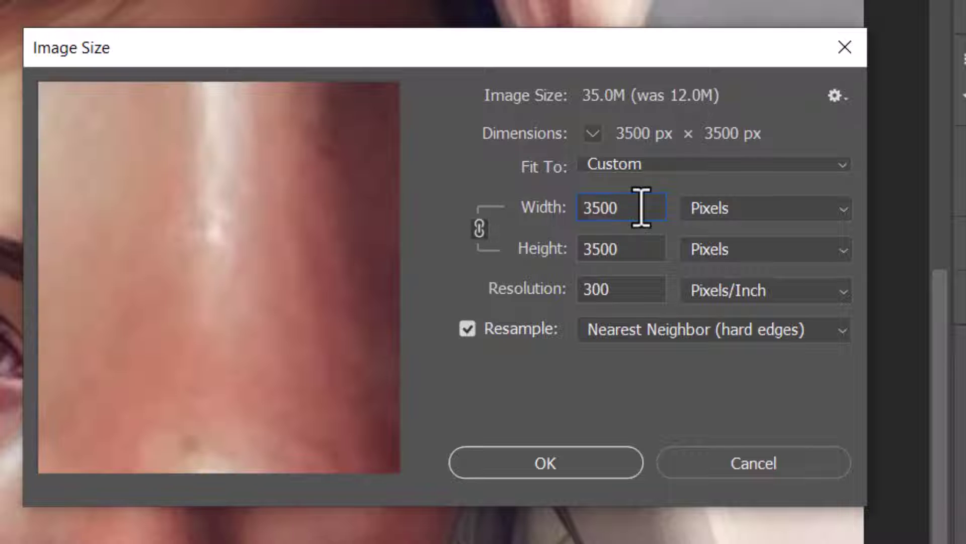
{"action": "left_click_drag", "start_coordinate": [196, 203], "coordinate": [177, 453]}
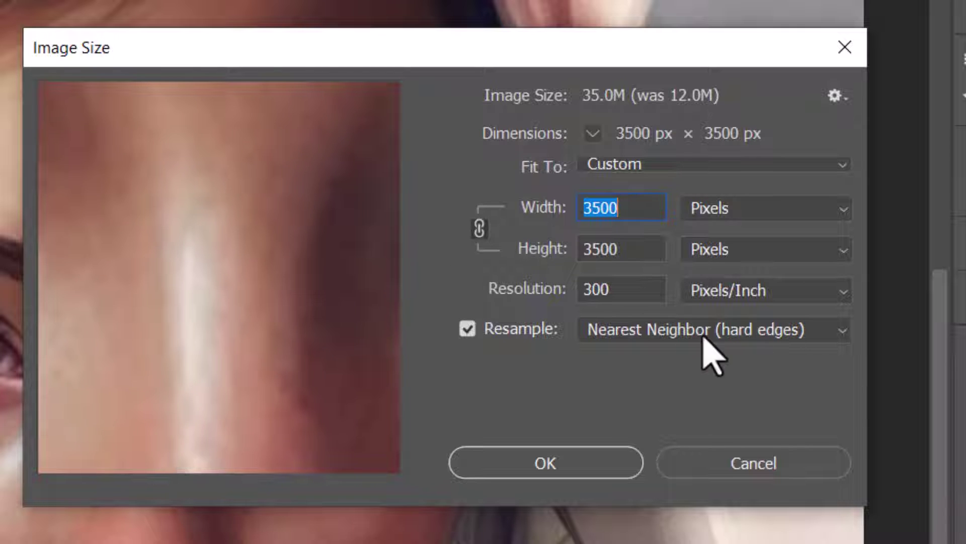
{"action": "left_click_drag", "start_coordinate": [356, 254], "coordinate": [2, 324]}
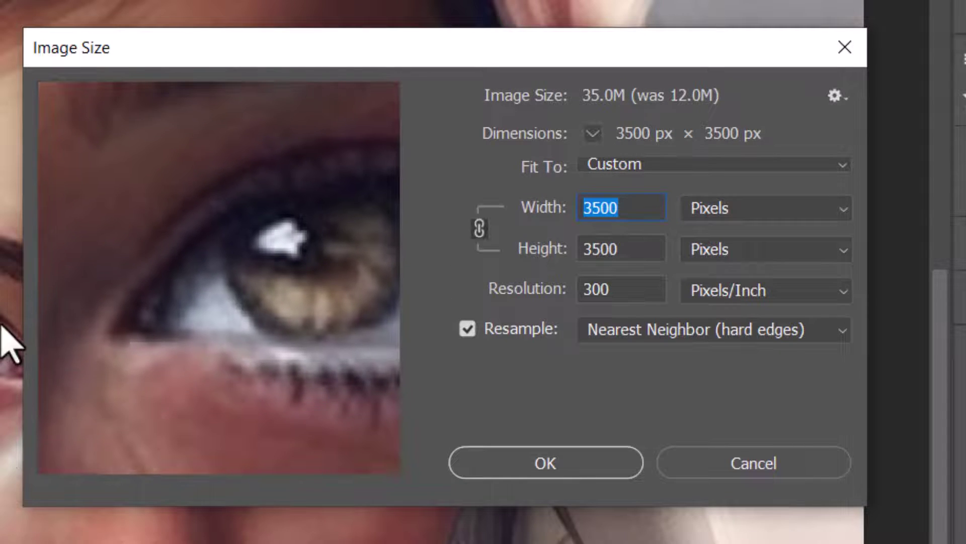
Step: Try the Bicubic Smoother (enlargement) and Bicubic (smooth gradients) resampling methods, comparing the eye in the Image Size preview
{"action": "left_click", "coordinate": [641, 330]}
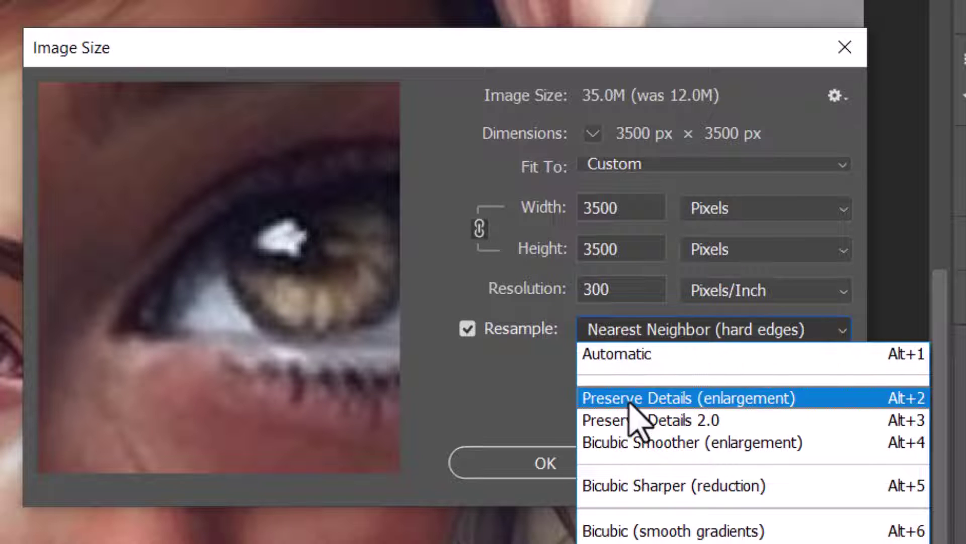
{"action": "left_click", "coordinate": [628, 446]}
{"action": "left_click_drag", "start_coordinate": [263, 317], "coordinate": [183, 287]}
{"action": "left_click", "coordinate": [669, 330]}
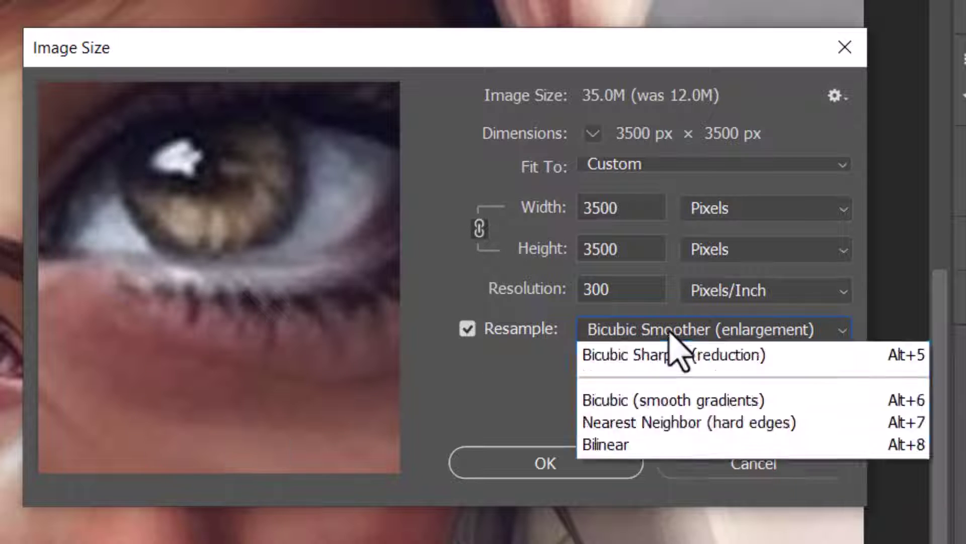
{"action": "left_click", "coordinate": [667, 400]}
{"action": "left_click_drag", "start_coordinate": [196, 298], "coordinate": [292, 327]}
Step: Set the resampling method to Preserve Details 2.0, check the preview around the eye and nose, and apply the 3500-pixel enlargement
{"action": "left_click", "coordinate": [654, 332]}
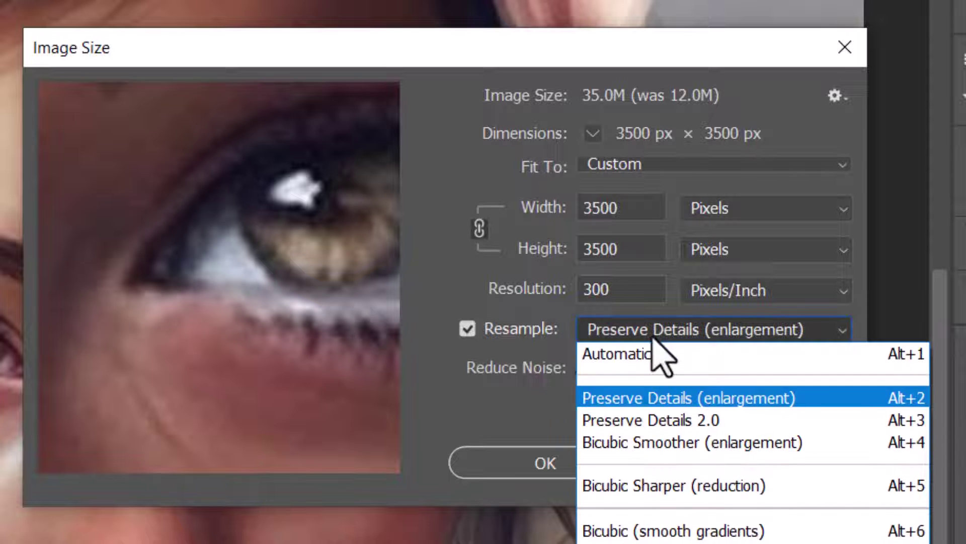
{"action": "left_click", "coordinate": [658, 420]}
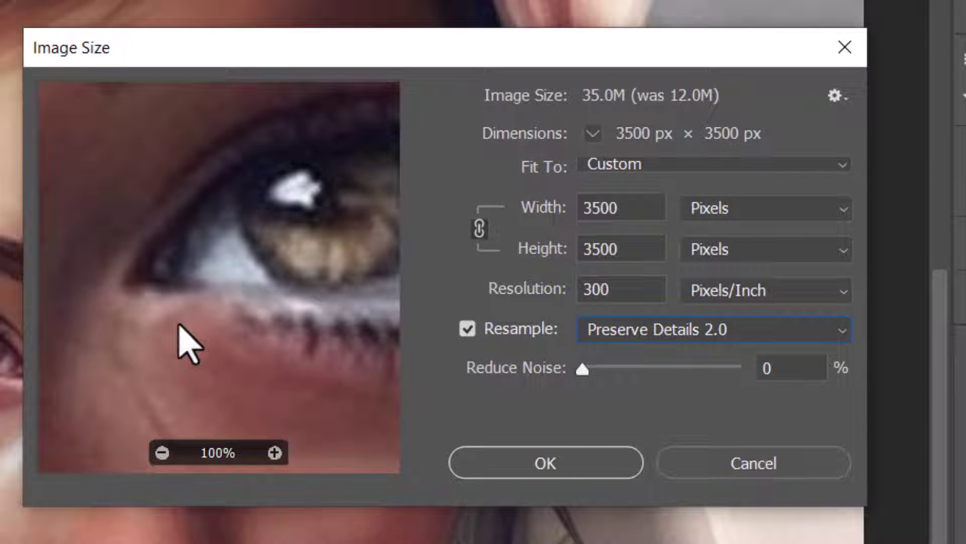
{"action": "left_click_drag", "start_coordinate": [183, 281], "coordinate": [384, 216]}
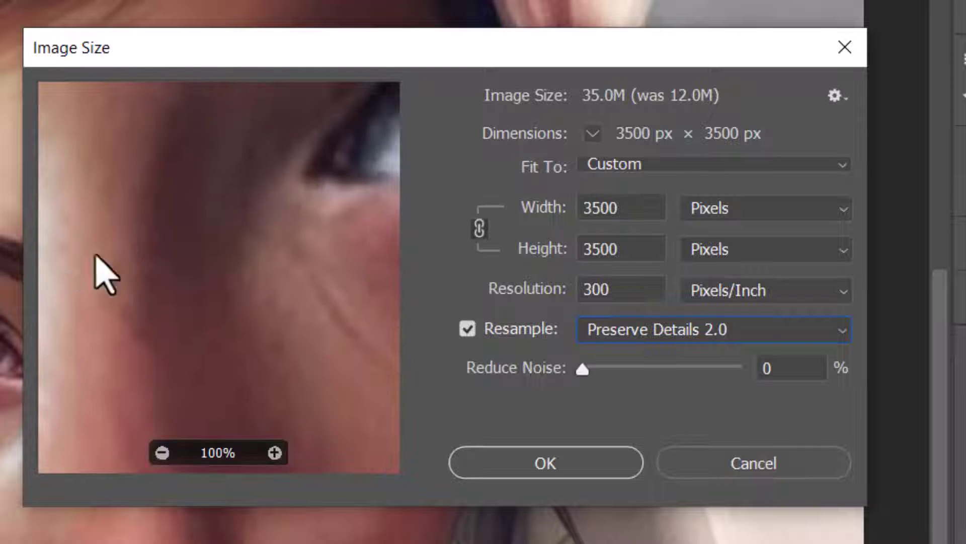
{"action": "left_click_drag", "start_coordinate": [95, 270], "coordinate": [172, 345]}
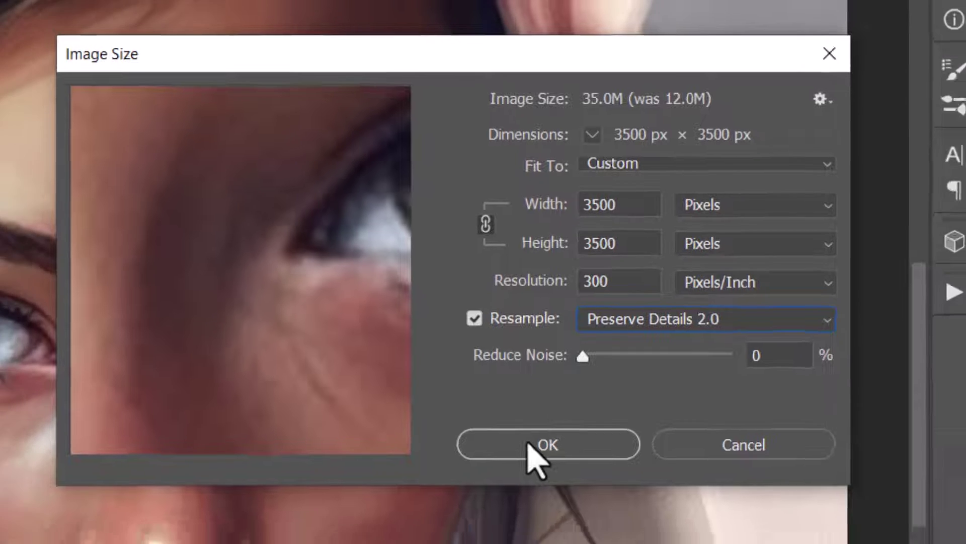
{"action": "left_click", "coordinate": [526, 461]}
Step: Examine the enlarged portrait's hair, eyebrow and eye detail at 100% and other magnifications
{"action": "left_click", "coordinate": [377, 205], "text": "alt"}
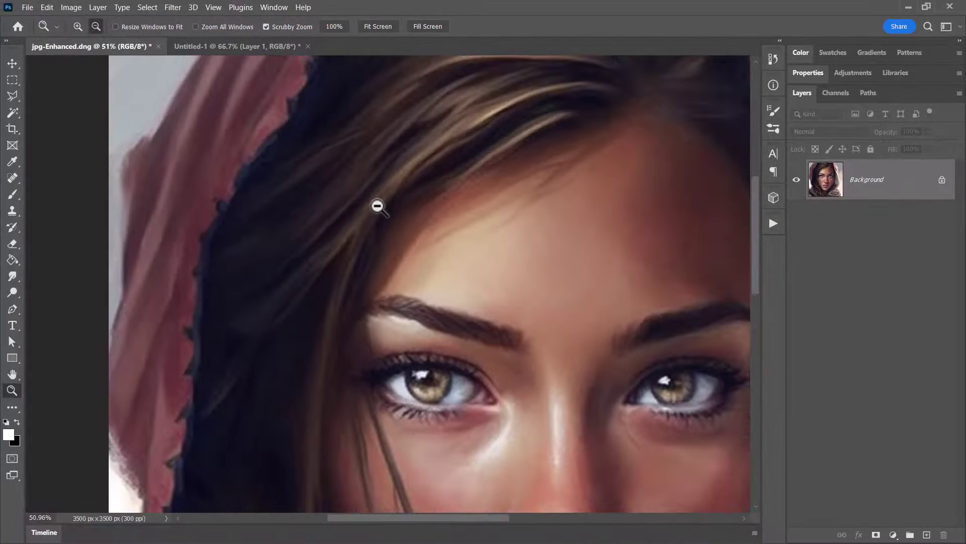
{"action": "scroll", "coordinate": [378, 206], "scroll_direction": "down", "scroll_amount": 1}
{"action": "left_click_drag", "start_coordinate": [577, 278], "coordinate": [561, 255]}
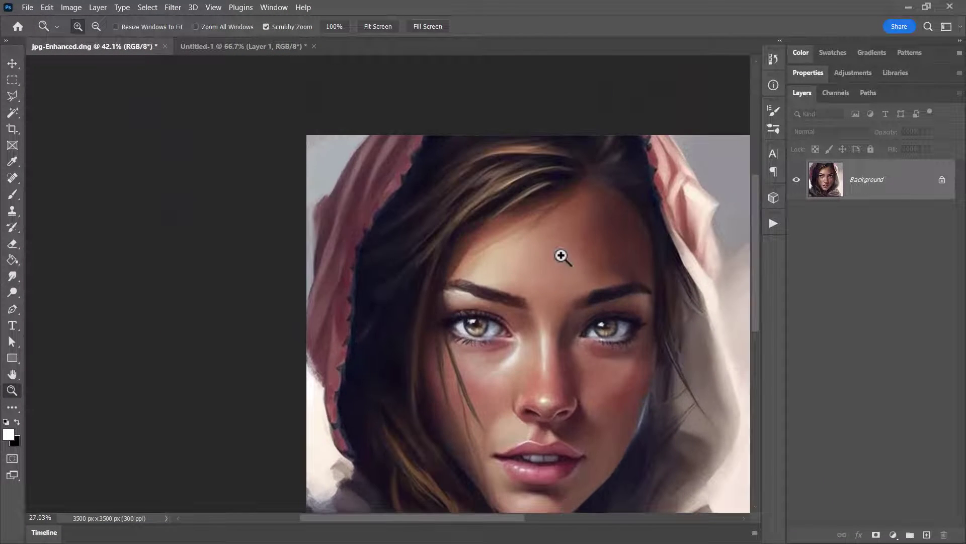
{"action": "double_click", "coordinate": [15, 393]}
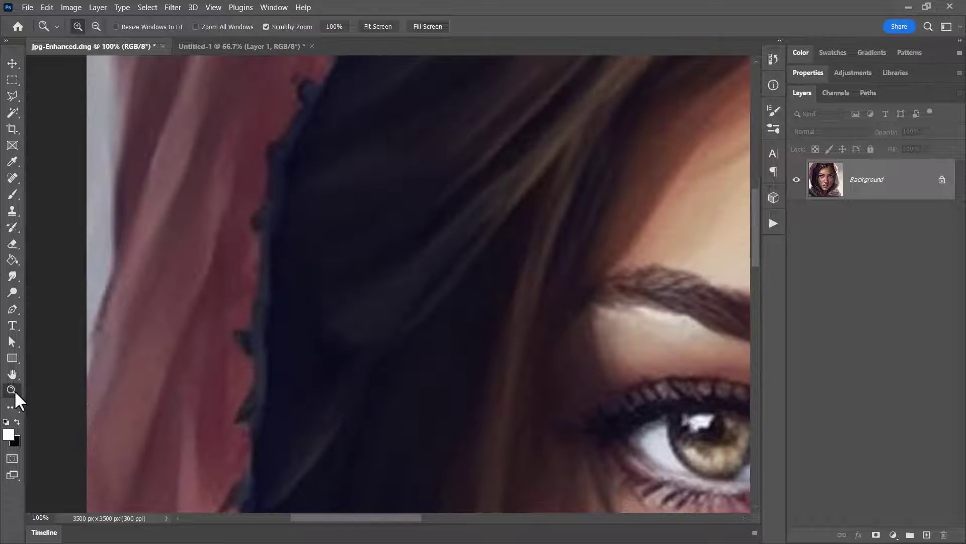
{"action": "left_click_drag", "start_coordinate": [647, 252], "coordinate": [389, 251]}
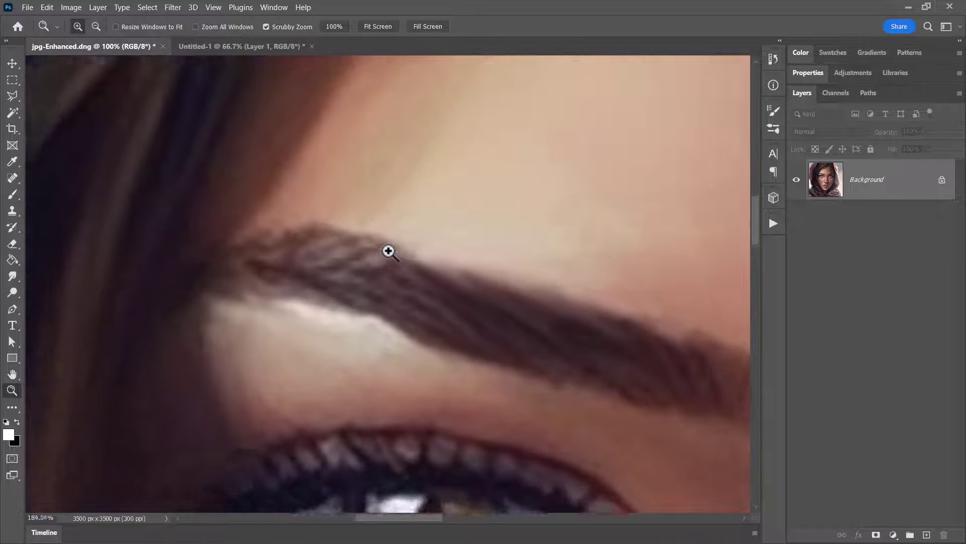
{"action": "scroll", "coordinate": [388, 252], "scroll_direction": "down", "scroll_amount": 4}
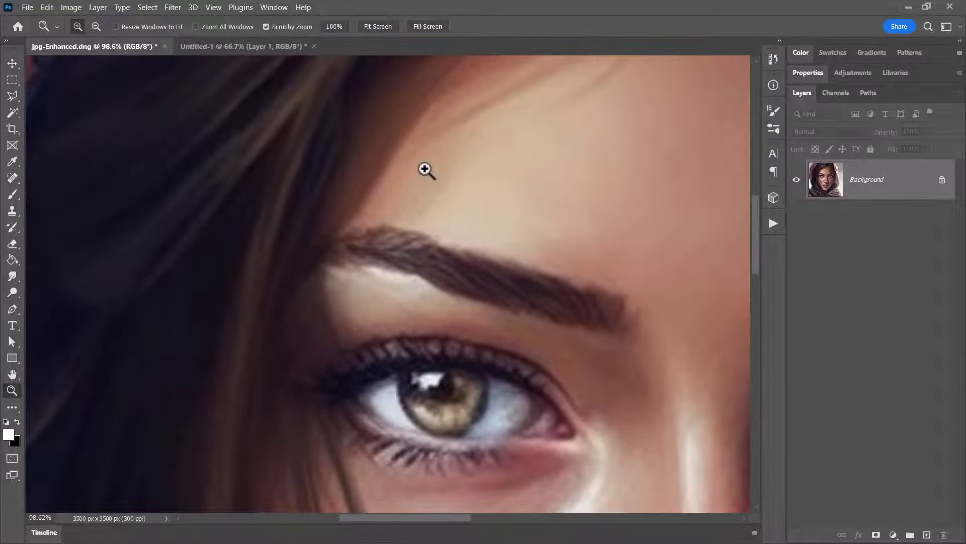
{"action": "left_click_drag", "start_coordinate": [512, 157], "coordinate": [429, 212]}
{"action": "scroll", "coordinate": [458, 252], "scroll_direction": "down", "scroll_amount": 5}
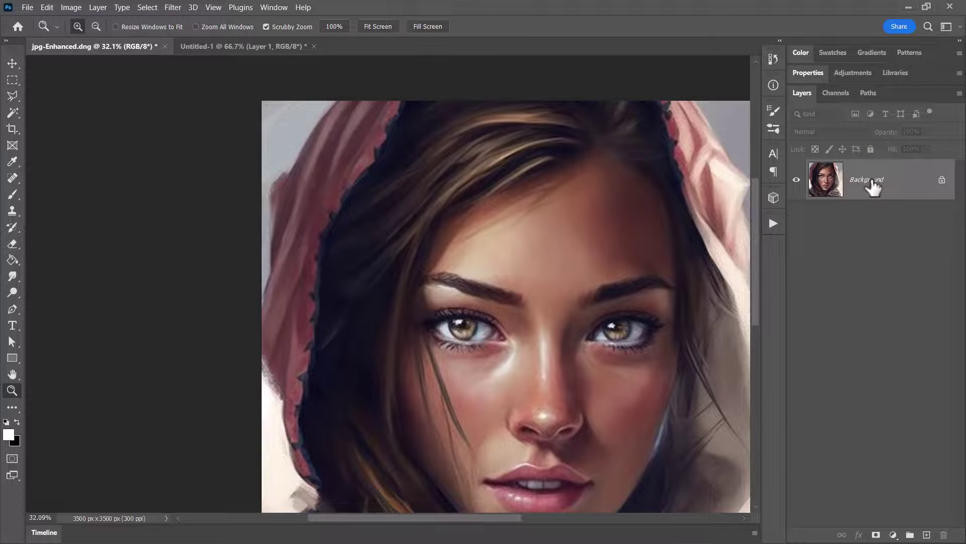
Step: Duplicate the Background layer and convert the copy to a smart object
{"action": "left_click_drag", "start_coordinate": [896, 187], "coordinate": [925, 536]}
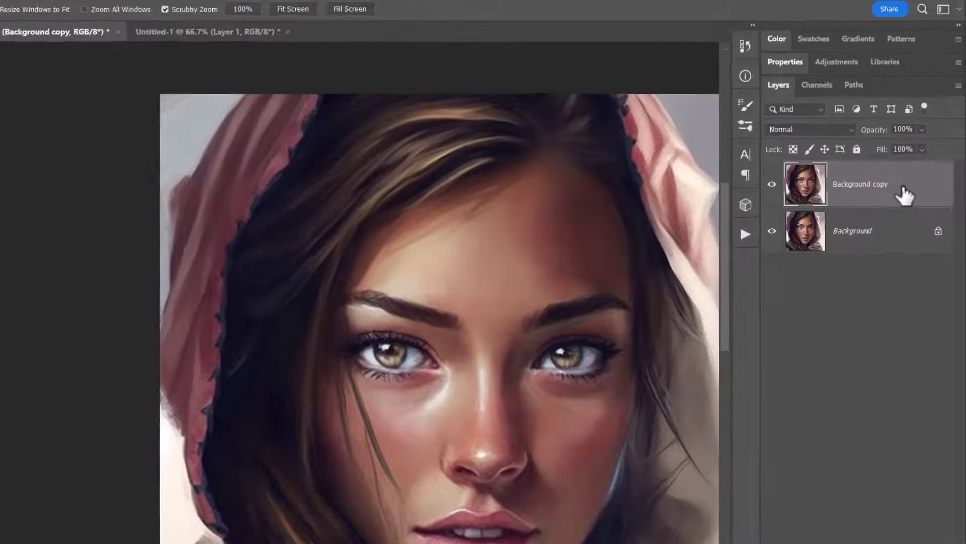
{"action": "right_click", "coordinate": [911, 188]}
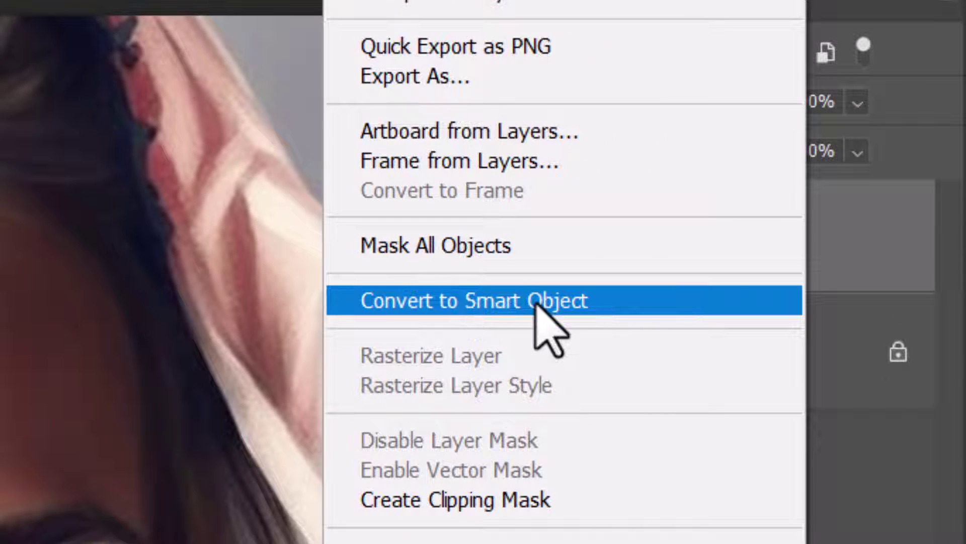
{"action": "left_click", "coordinate": [535, 301]}
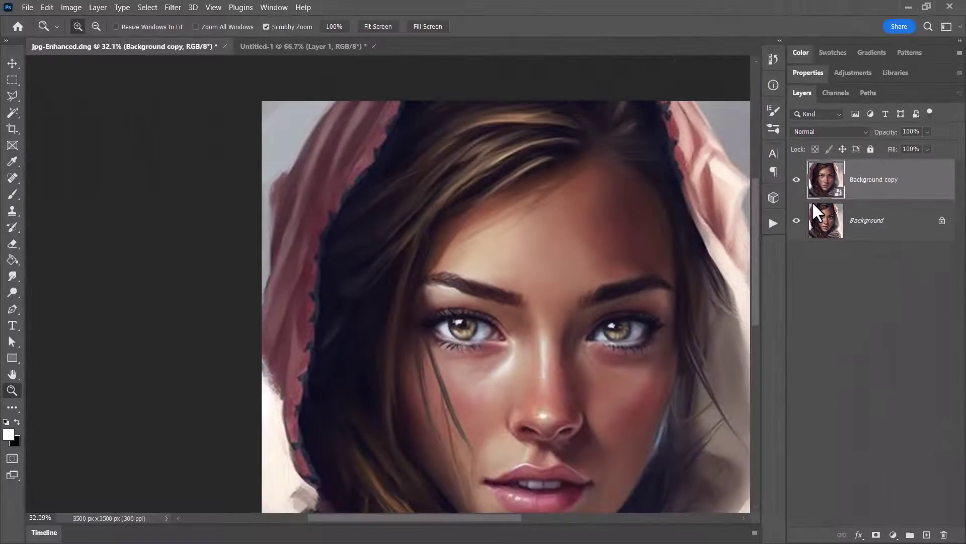
Step: Start the Oil Paint filter on the Background copy and frame the eye in its preview at 67%
{"action": "left_click", "coordinate": [171, 8]}
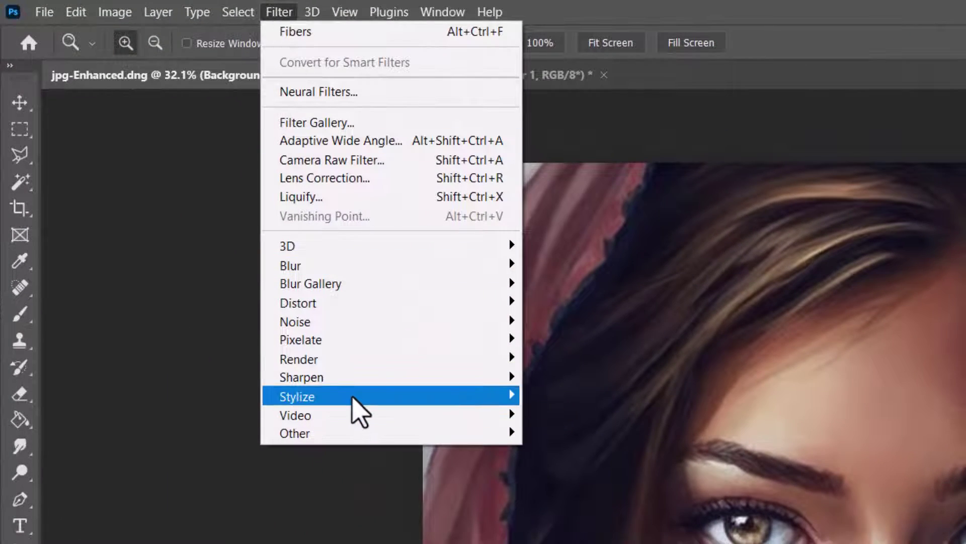
{"action": "mouse_move", "coordinate": [354, 403]}
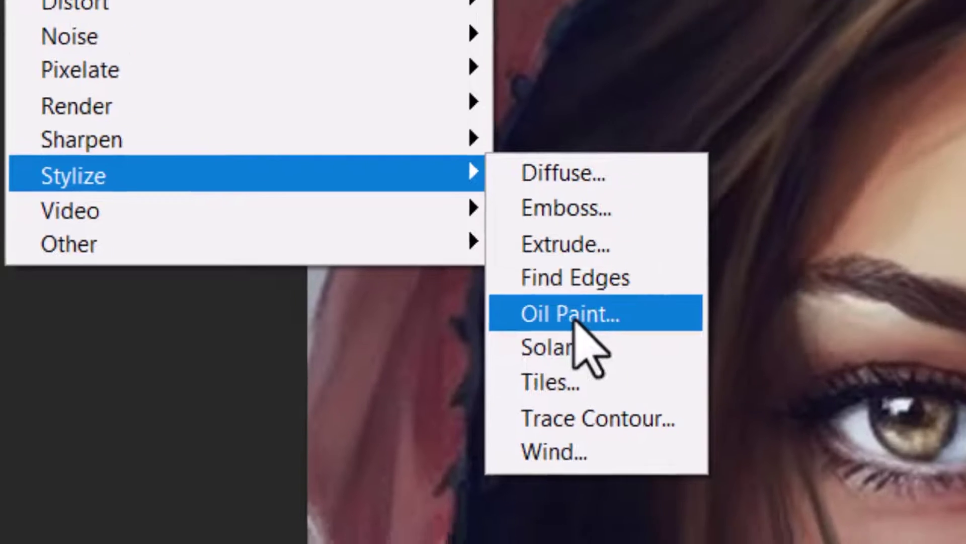
{"action": "left_click", "coordinate": [630, 320]}
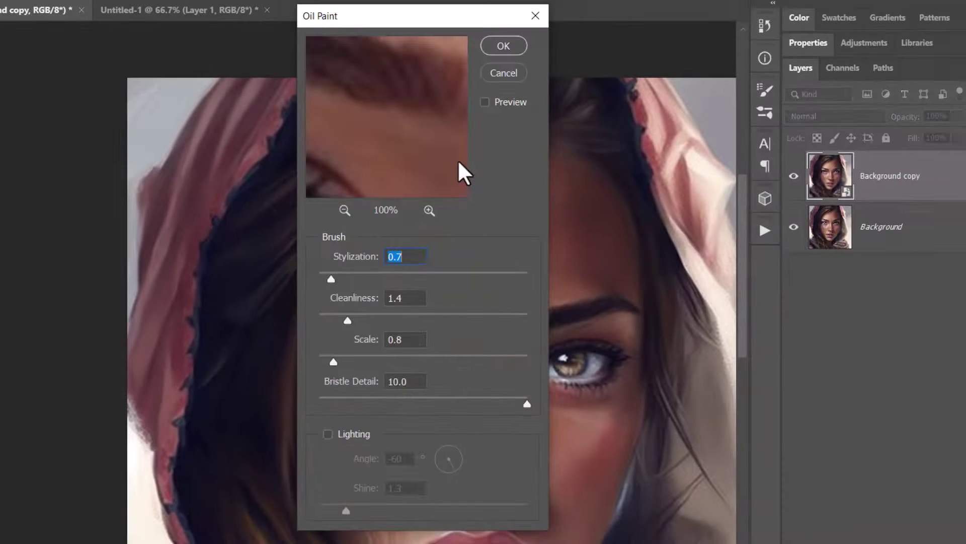
{"action": "mouse_move", "coordinate": [458, 159]}
{"action": "left_mouse_down"}
{"action": "mouse_move", "coordinate": [428, 151]}
{"action": "mouse_move", "coordinate": [503, 80]}
{"action": "mouse_move", "coordinate": [570, 62]}
{"action": "mouse_move", "coordinate": [658, 64]}
{"action": "mouse_move", "coordinate": [659, 52]}
{"action": "left_mouse_up"}
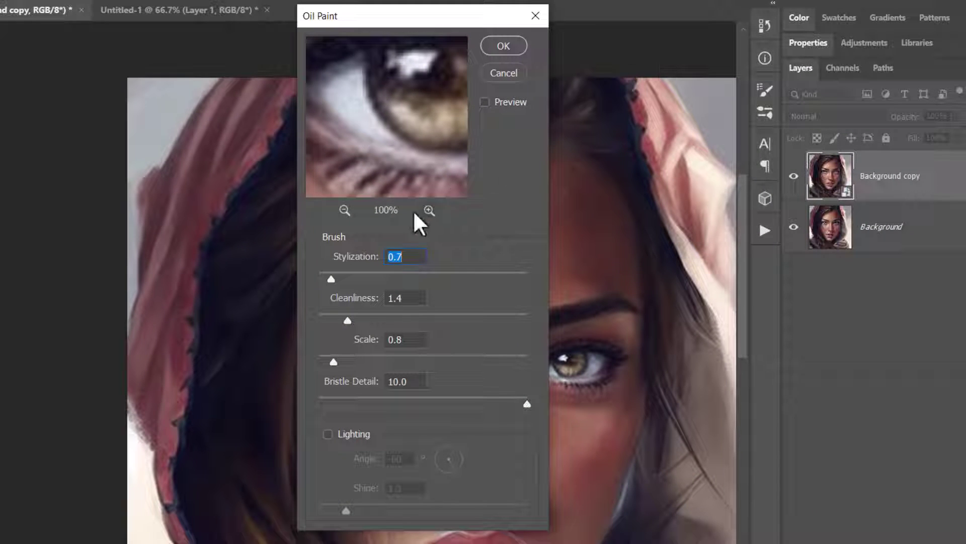
{"action": "left_click", "coordinate": [345, 210]}
{"action": "left_click_drag", "start_coordinate": [375, 189], "coordinate": [467, 83]}
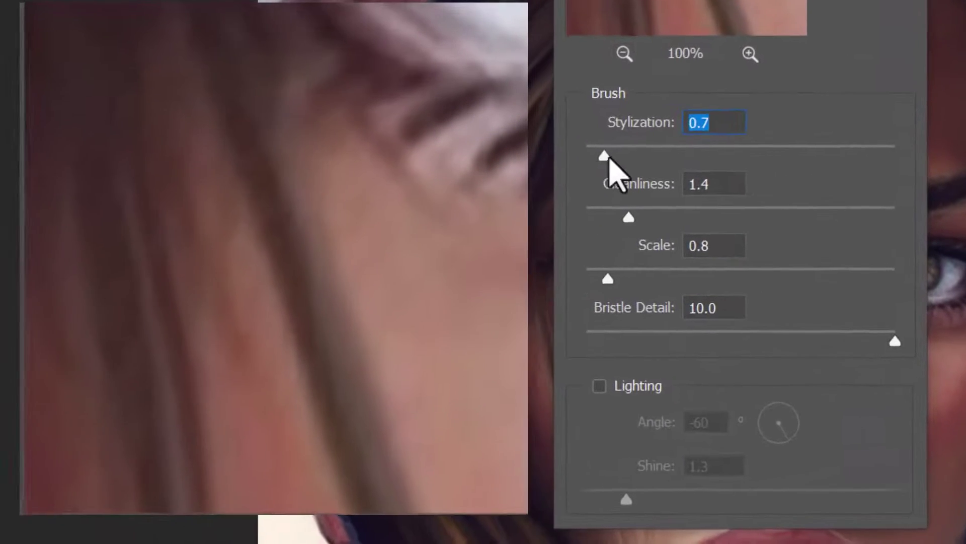
{"action": "left_click", "coordinate": [625, 54]}
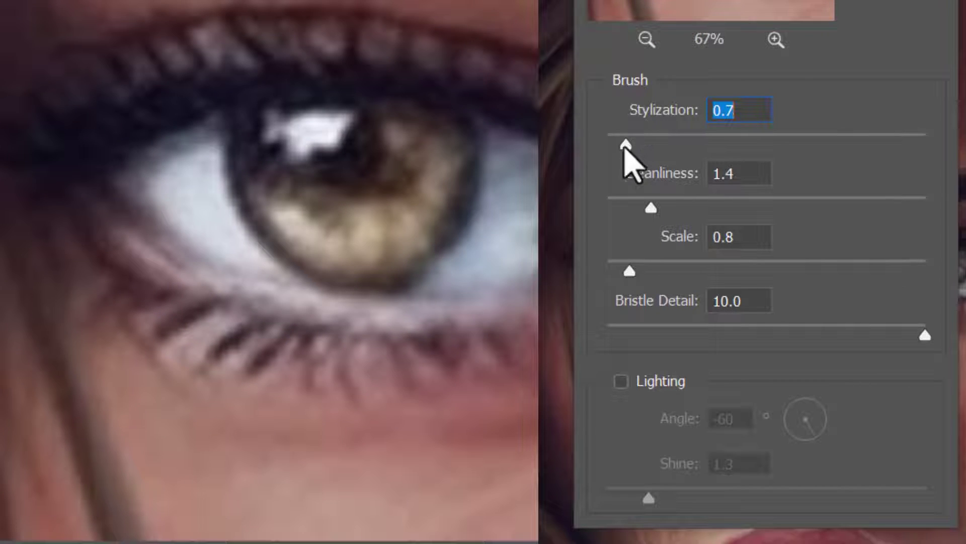
Step: Try Oil Paint with Stylization 8.8 and Cleanliness 9.4, checking the effect on the eye
{"action": "left_click_drag", "start_coordinate": [626, 146], "coordinate": [887, 146]}
{"action": "left_click_drag", "start_coordinate": [651, 207], "coordinate": [906, 208]}
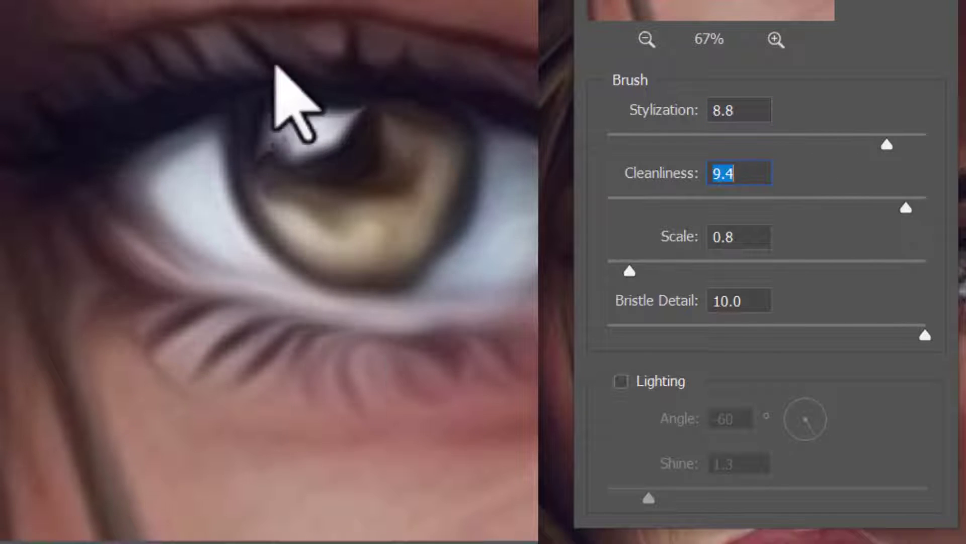
{"action": "mouse_move", "coordinate": [275, 66]}
{"action": "left_mouse_down"}
{"action": "mouse_move", "coordinate": [104, 153]}
{"action": "mouse_move", "coordinate": [44, 153]}
{"action": "left_mouse_up"}
{"action": "left_click_drag", "start_coordinate": [301, 479], "coordinate": [482, 444]}
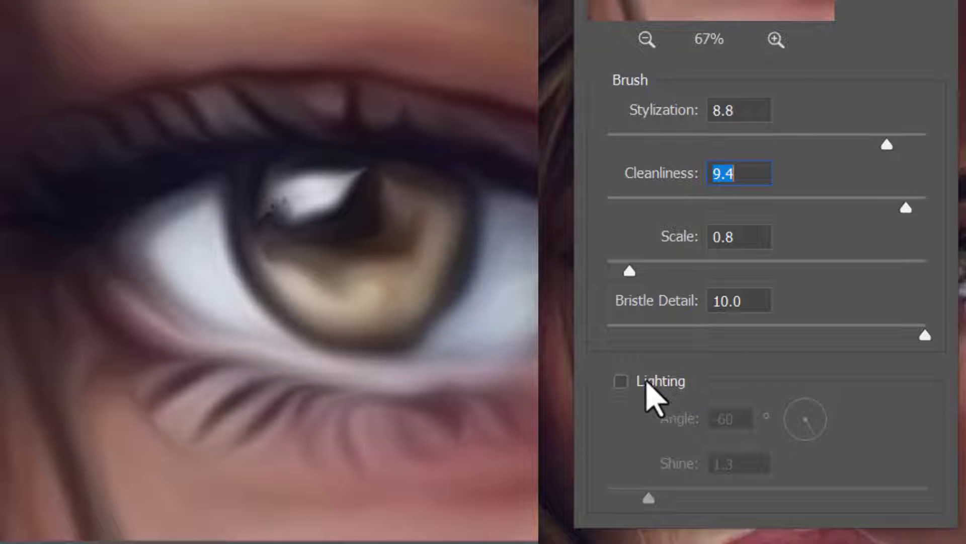
Step: Set the Oil Paint Scale to 0.3, Stylization to 4.6 and Cleanliness to 2.4, and apply the filter
{"action": "mouse_move", "coordinate": [631, 272]}
{"action": "left_mouse_down"}
{"action": "mouse_move", "coordinate": [877, 272]}
{"action": "mouse_move", "coordinate": [614, 271]}
{"action": "left_mouse_up"}
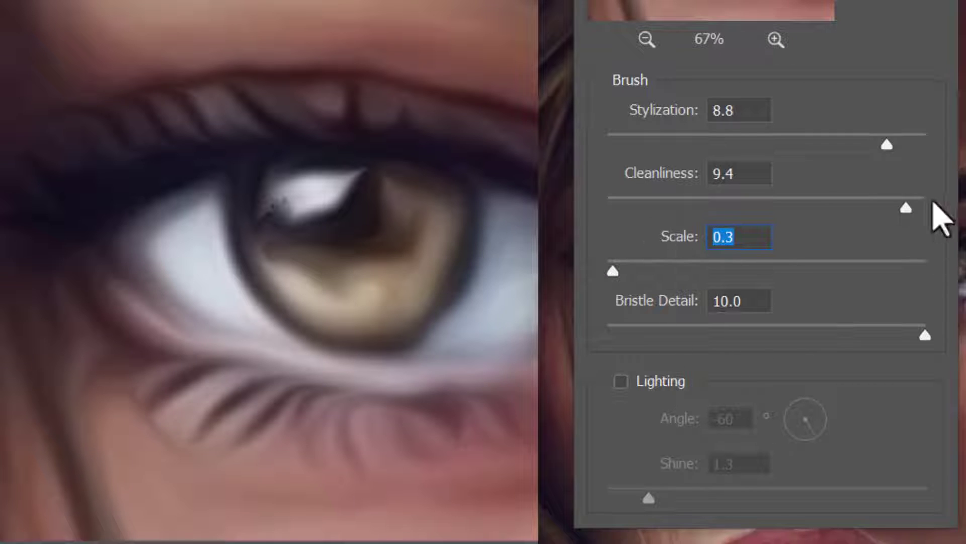
{"action": "left_click_drag", "start_coordinate": [906, 208], "coordinate": [703, 208]}
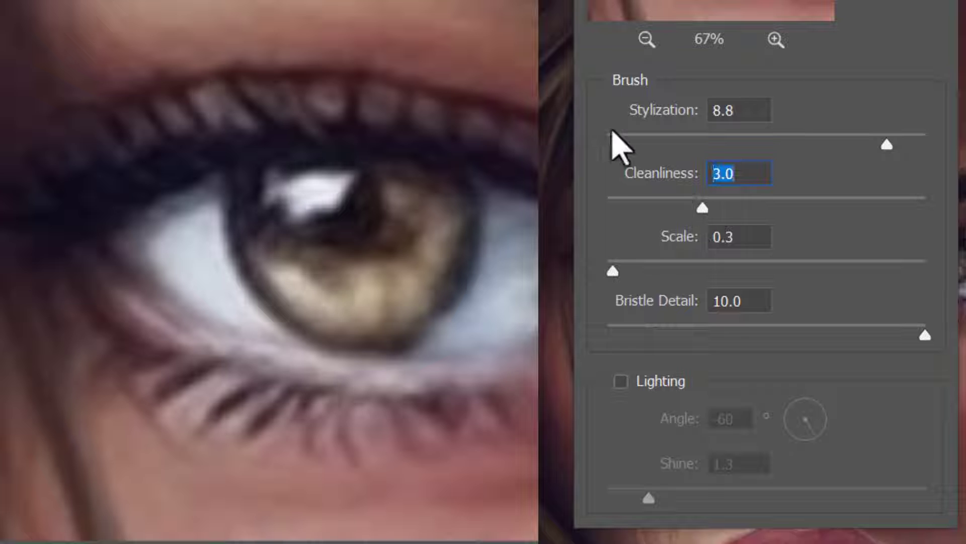
{"action": "left_click_drag", "start_coordinate": [616, 144], "coordinate": [653, 144]}
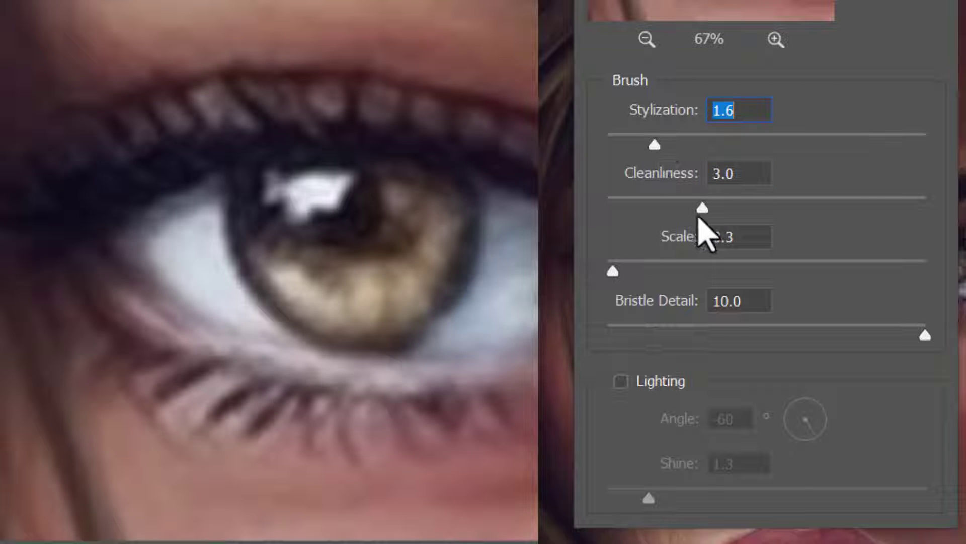
{"action": "left_click_drag", "start_coordinate": [703, 208], "coordinate": [658, 207]}
{"action": "left_click_drag", "start_coordinate": [654, 145], "coordinate": [751, 145]}
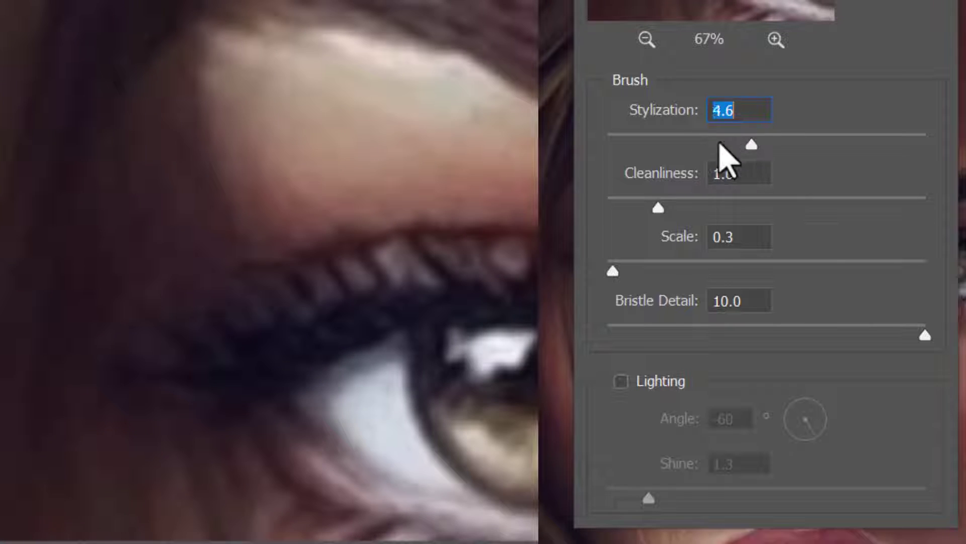
{"action": "left_click_drag", "start_coordinate": [658, 207], "coordinate": [674, 208]}
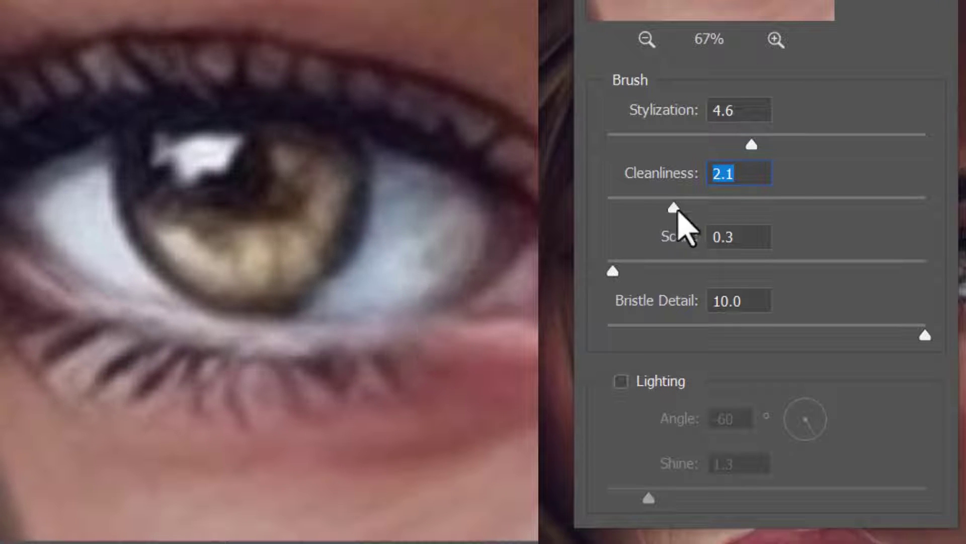
{"action": "left_click_drag", "start_coordinate": [674, 209], "coordinate": [689, 209]}
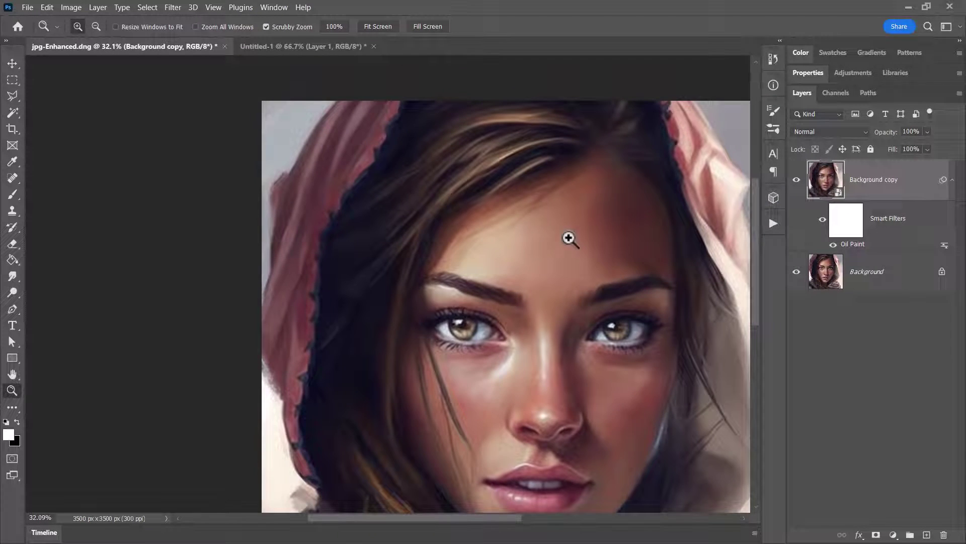
Step: Reopen the Oil Paint smart filter, set Cleanliness to 4.3, fine-tune Stylization, and review the whole face
{"action": "left_click_drag", "start_coordinate": [465, 168], "coordinate": [469, 221]}
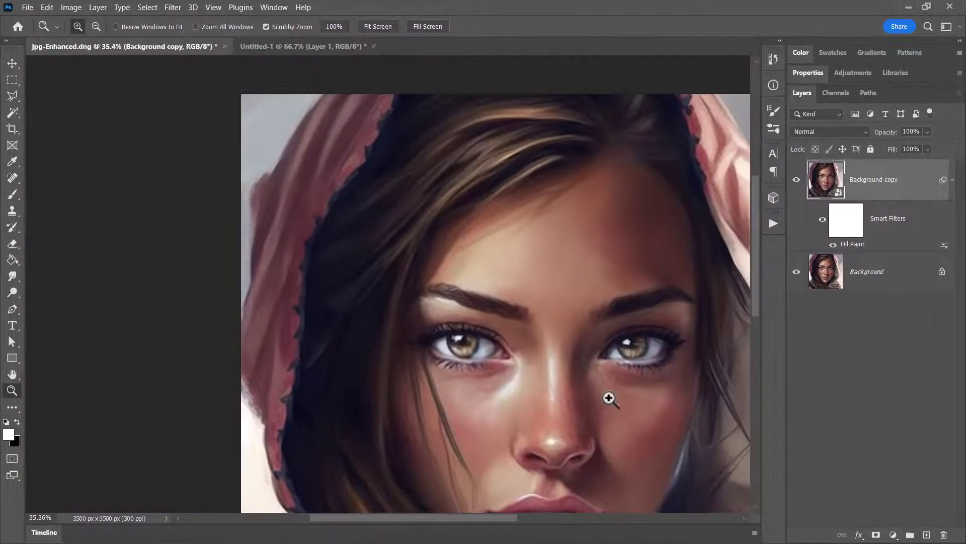
{"action": "left_click_drag", "start_coordinate": [609, 399], "coordinate": [475, 269]}
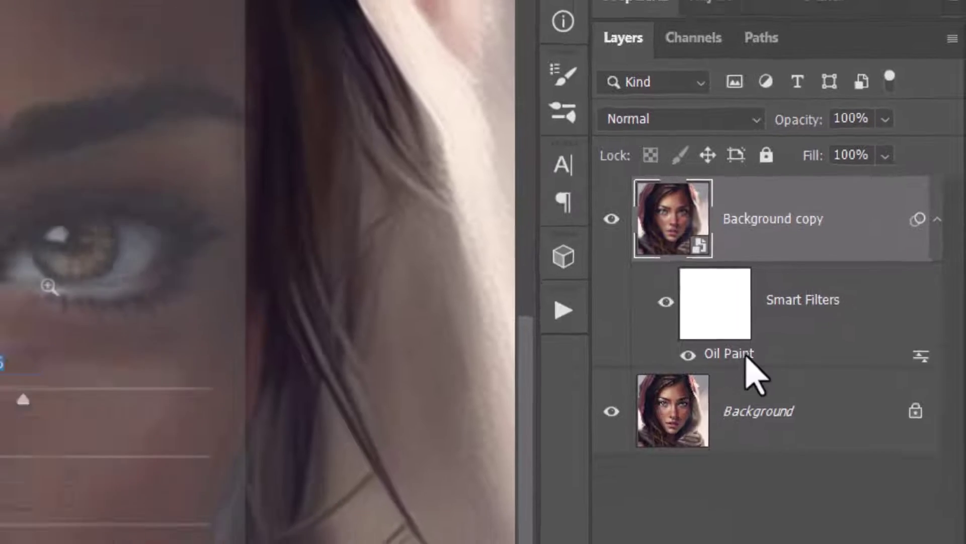
{"action": "double_click", "coordinate": [702, 395]}
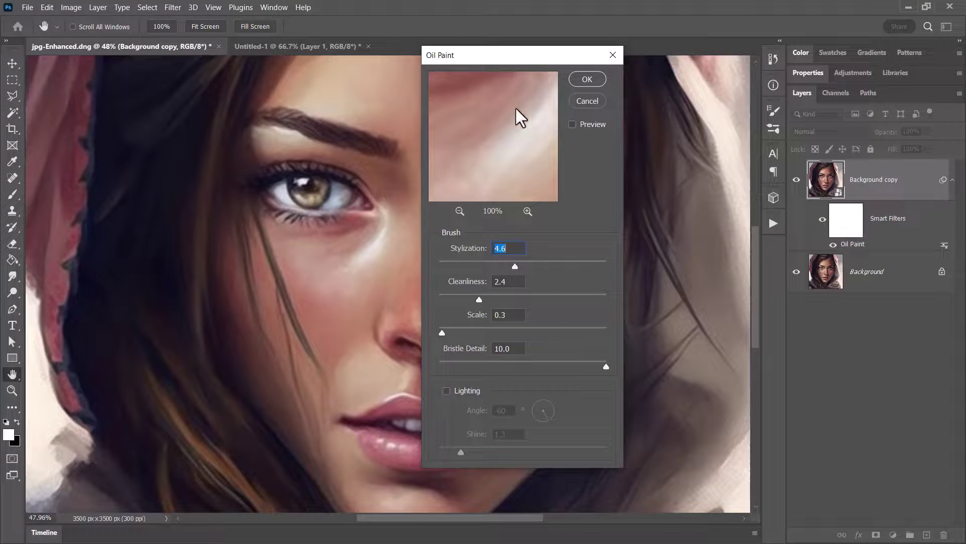
{"action": "left_click_drag", "start_coordinate": [478, 297], "coordinate": [510, 296]}
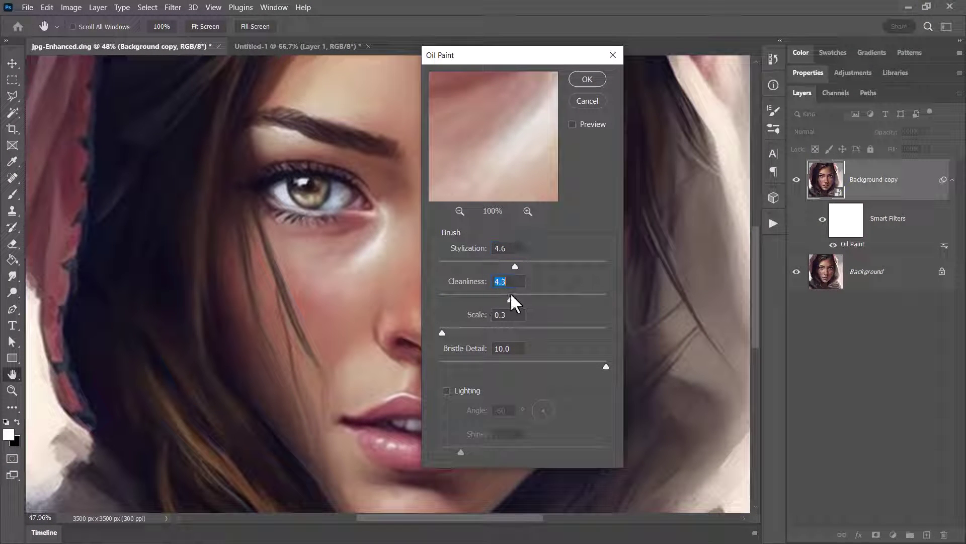
{"action": "left_click_drag", "start_coordinate": [533, 263], "coordinate": [525, 263]}
{"action": "left_click", "coordinate": [605, 62]}
{"action": "key", "text": "z"}
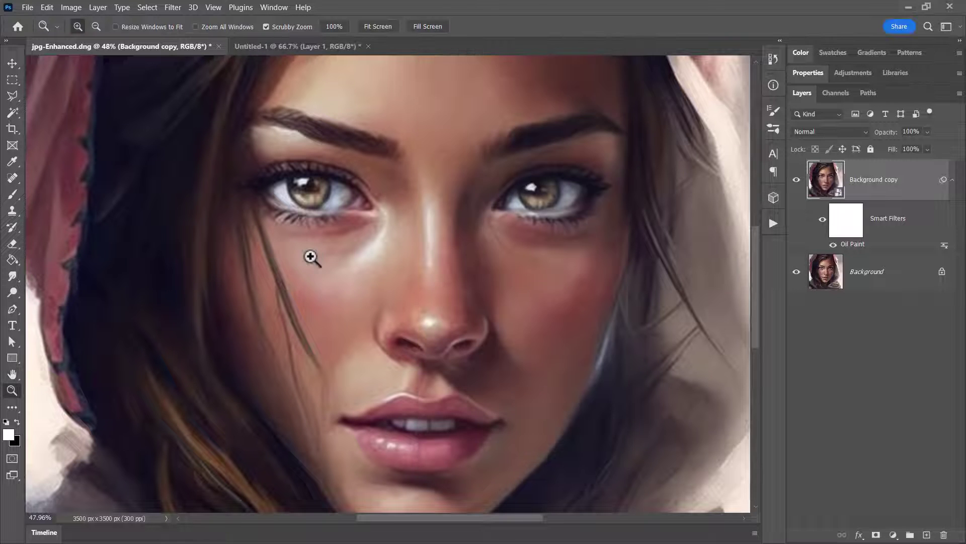
{"action": "left_click_drag", "start_coordinate": [484, 262], "coordinate": [470, 244]}
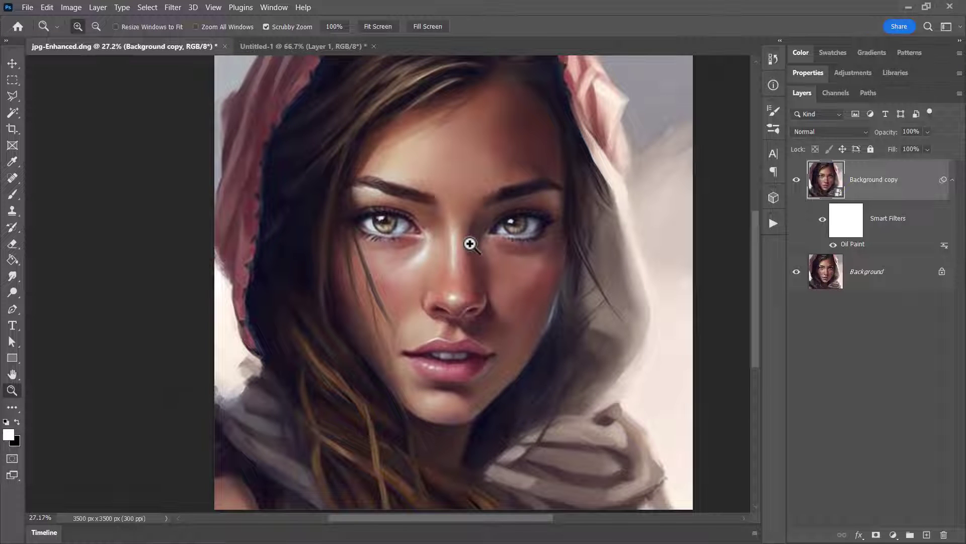
{"action": "left_click_drag", "start_coordinate": [435, 210], "coordinate": [444, 257]}
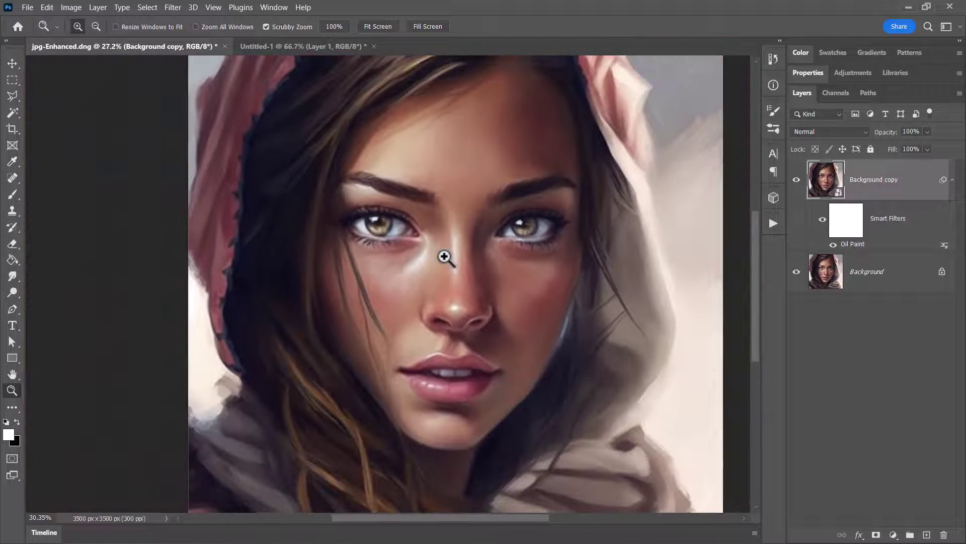
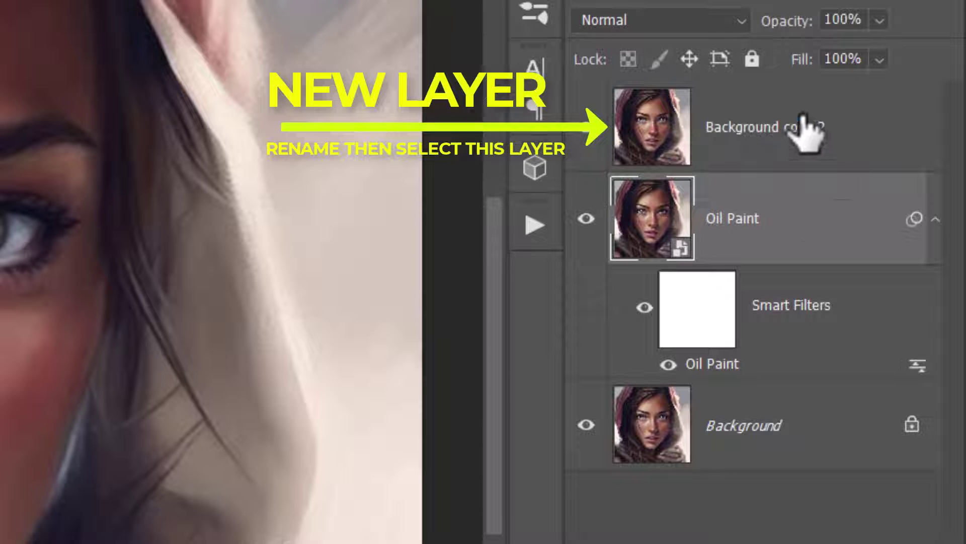
Step: Rename the second Background copy layer, above Oil Paint, as SHarpen
{"action": "double_click", "coordinate": [801, 126]}
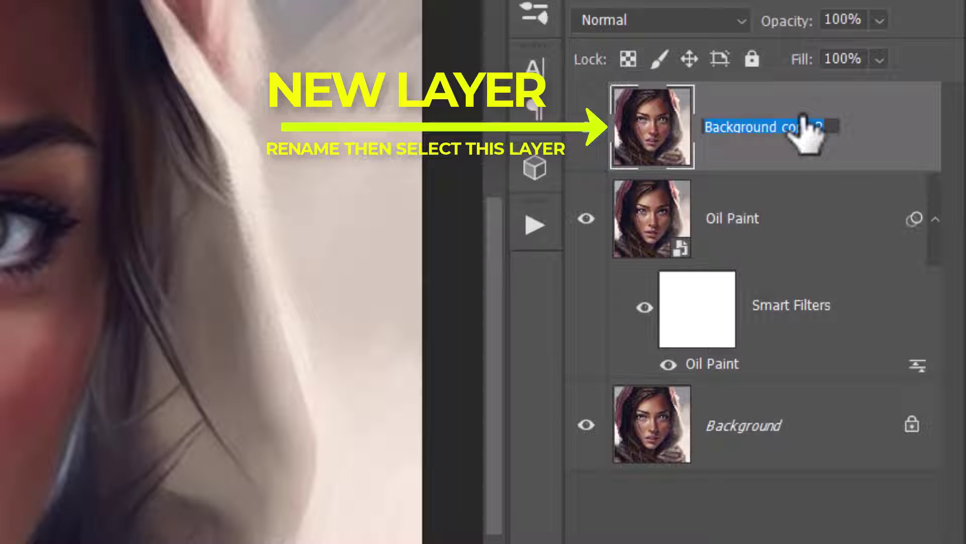
{"action": "type", "text": "SHarpen"}
{"action": "key", "text": "Return"}
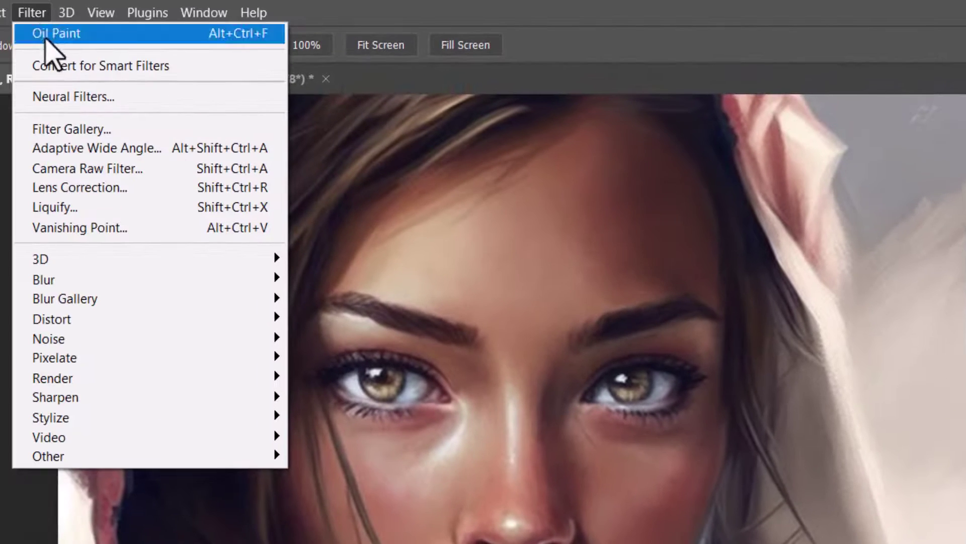
Step: Apply a High Pass filter with an 8.8 px radius to the SHarpen layer and set its blend mode to Overlay
{"action": "mouse_move", "coordinate": [99, 462]}
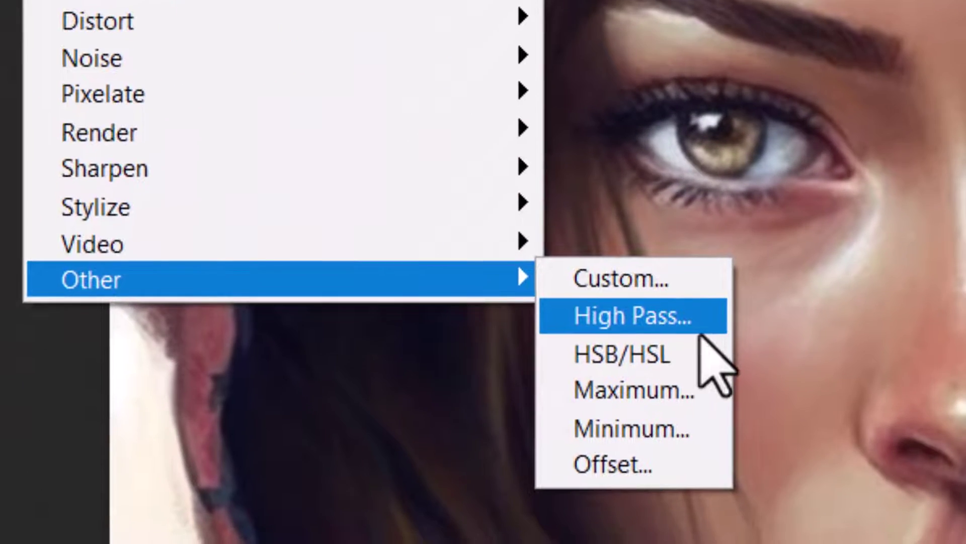
{"action": "left_click", "coordinate": [370, 475]}
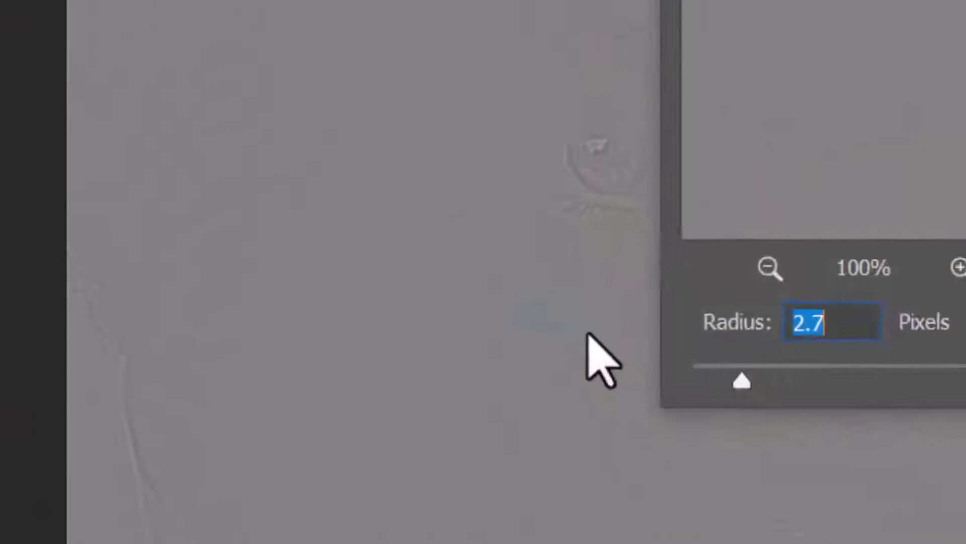
{"action": "left_click_drag", "start_coordinate": [841, 0], "coordinate": [965, 131]}
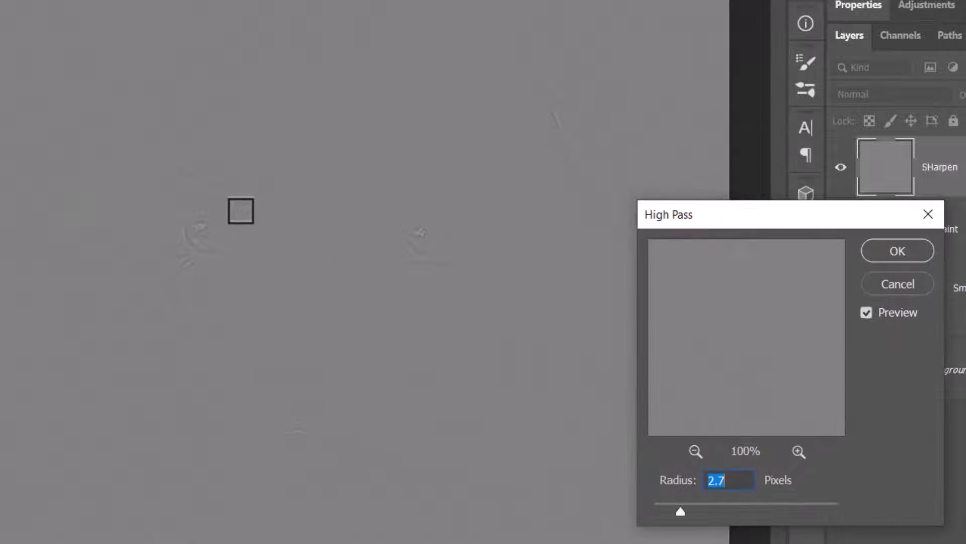
{"action": "left_click_drag", "start_coordinate": [702, 510], "coordinate": [723, 509]}
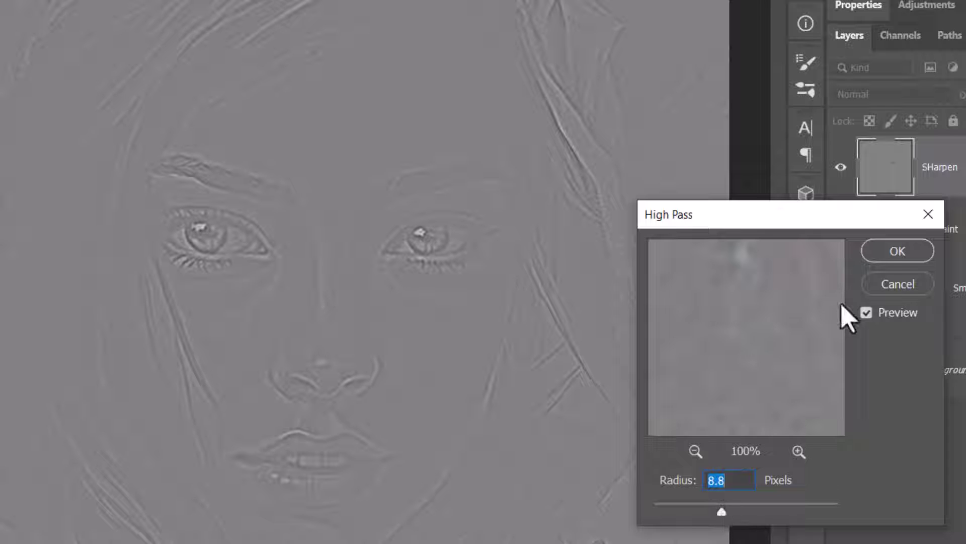
{"action": "left_click", "coordinate": [887, 256]}
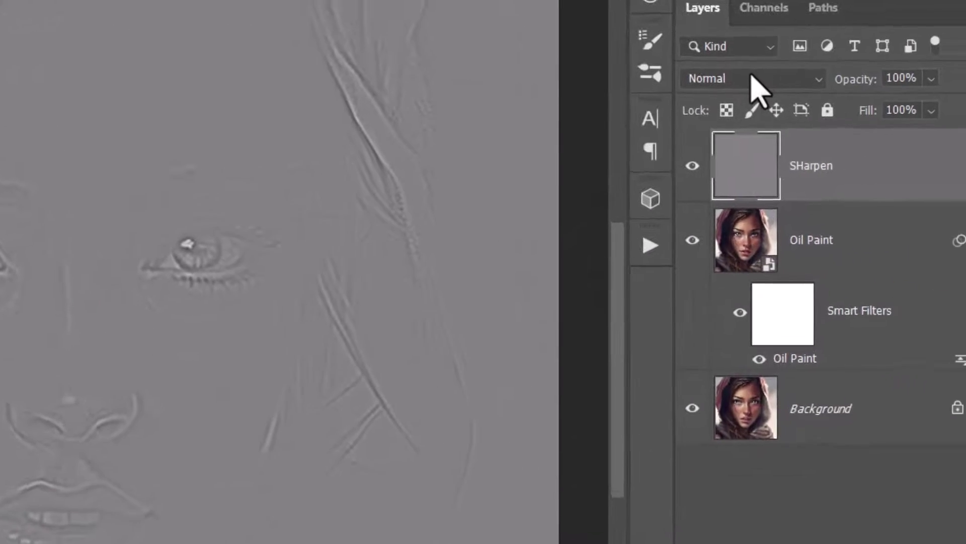
{"action": "left_click", "coordinate": [891, 95]}
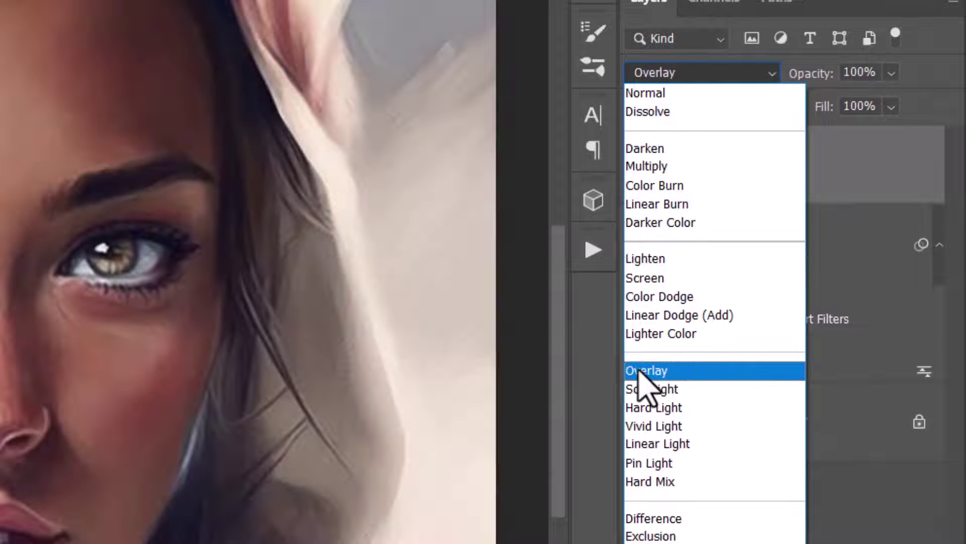
{"action": "left_click", "coordinate": [647, 370]}
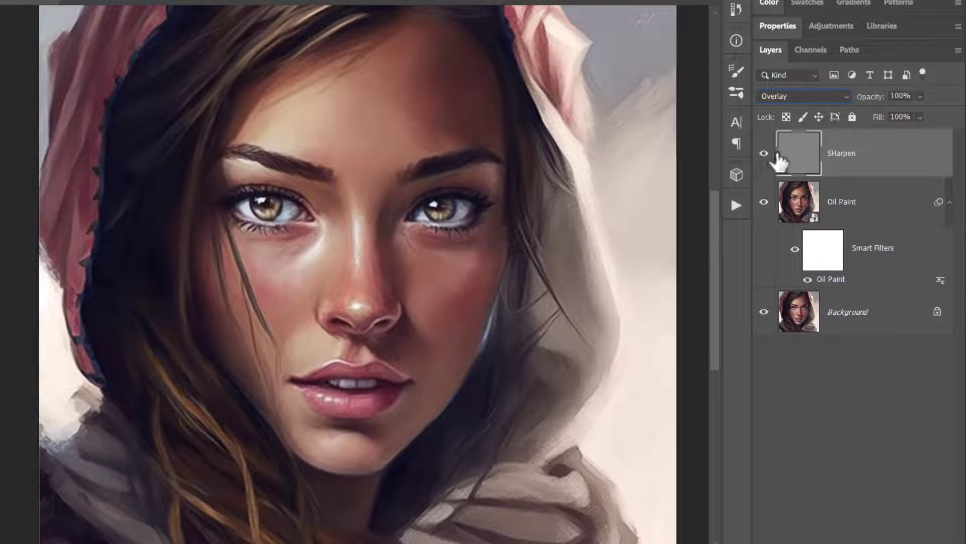
Step: Compare the eye on the original Background with the Oil Paint and SHarpen layers shown in turn
{"action": "left_click", "coordinate": [764, 154]}
{"action": "left_click", "coordinate": [764, 154]}
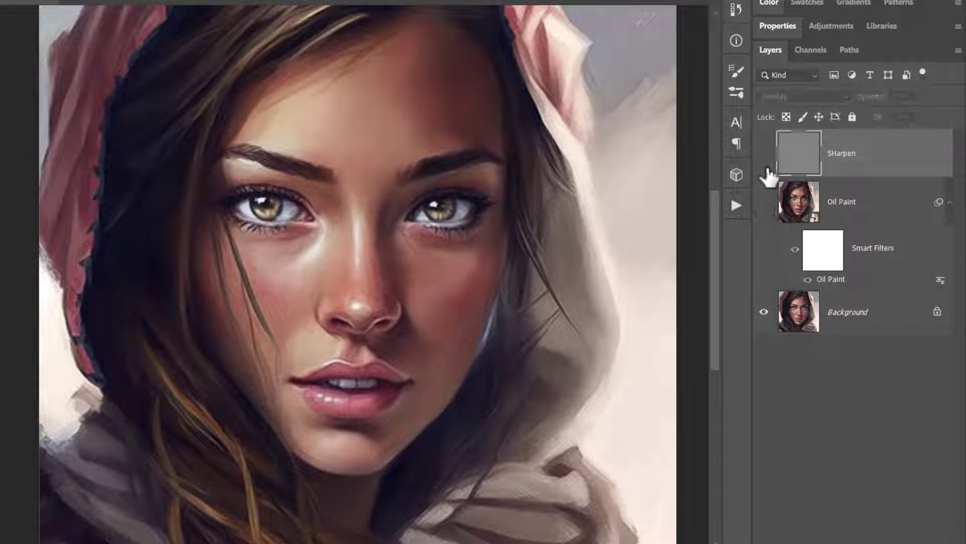
{"action": "left_click_drag", "start_coordinate": [475, 224], "coordinate": [546, 328]}
{"action": "left_click_drag", "start_coordinate": [414, 239], "coordinate": [396, 303]}
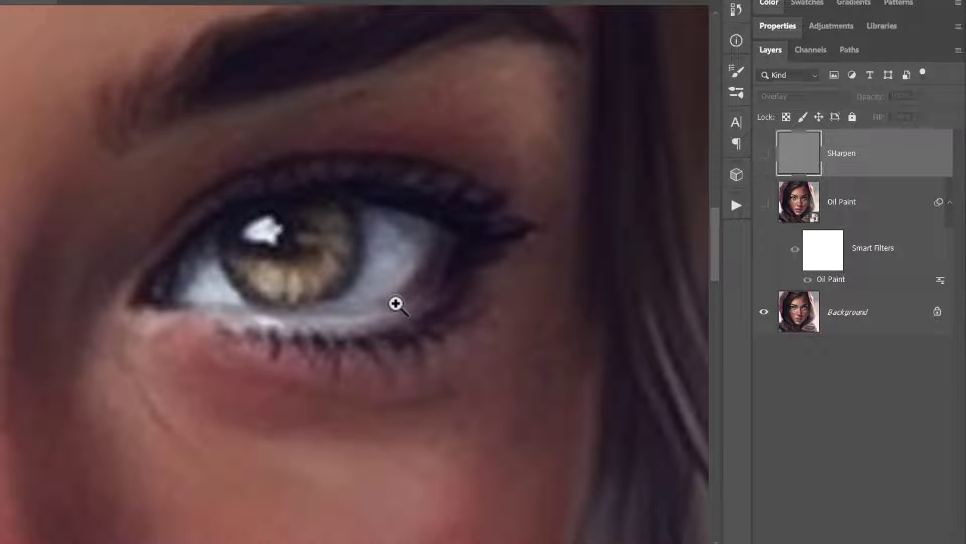
{"action": "left_click", "coordinate": [764, 202]}
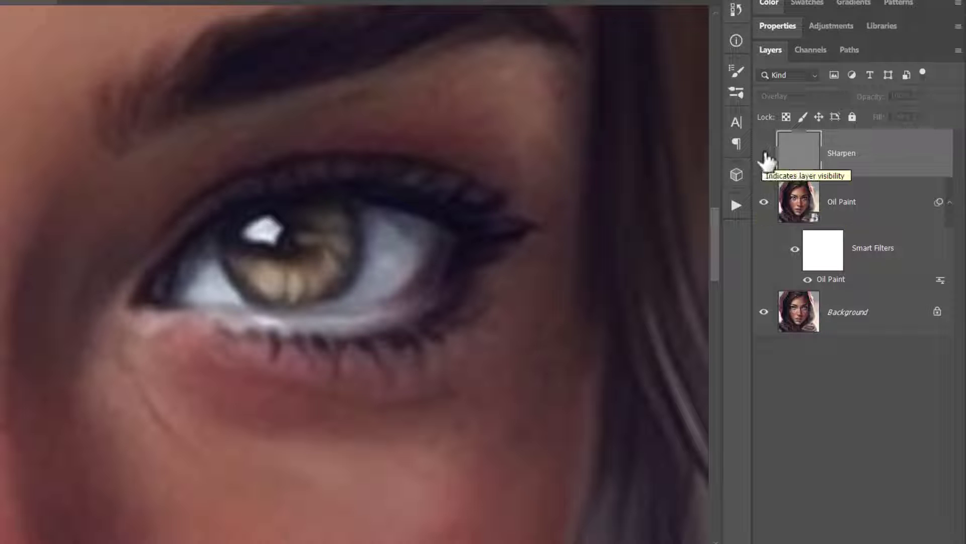
{"action": "left_click", "coordinate": [764, 154]}
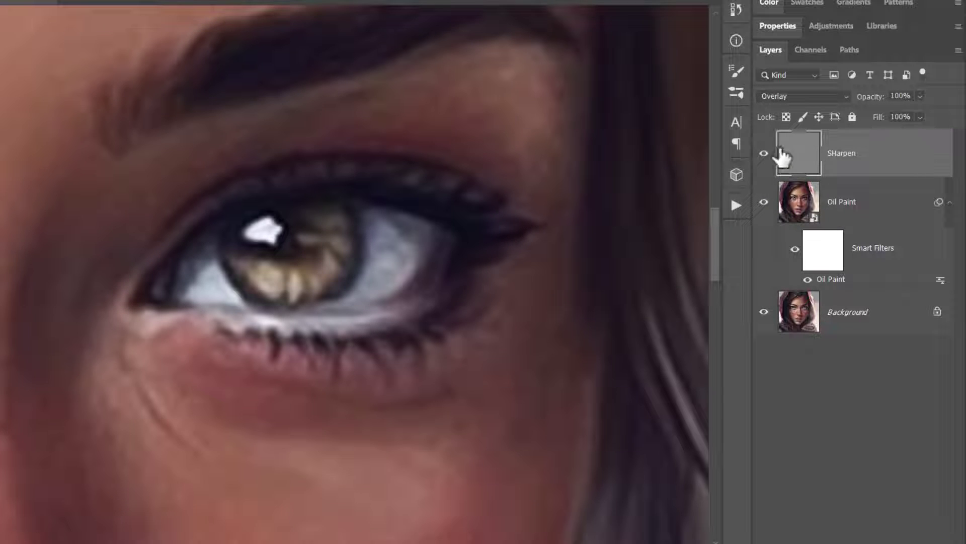
{"action": "scroll", "coordinate": [356, 184], "scroll_direction": "down", "scroll_amount": 3}
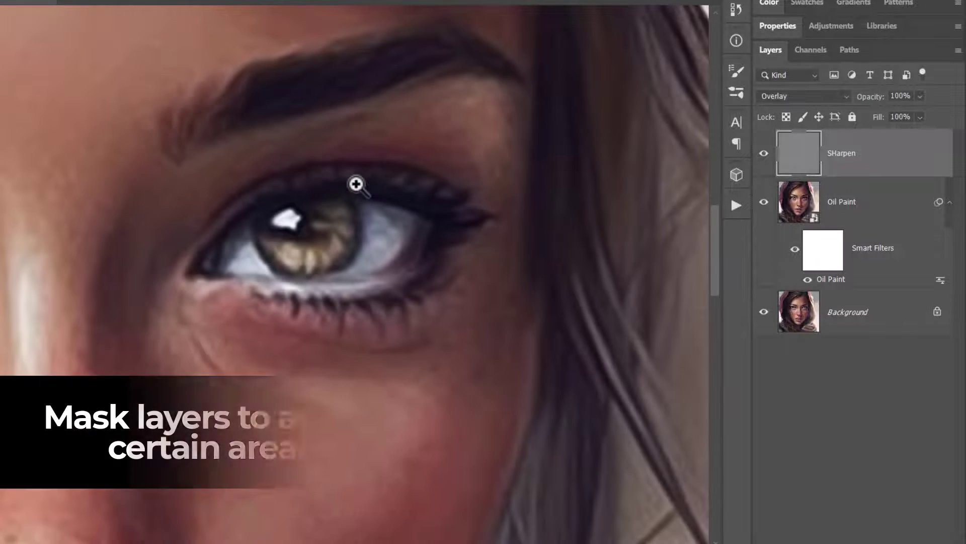
Step: Hide the SHarpen layer and add a layer mask to the Oil Paint layer
{"action": "left_click", "coordinate": [765, 156]}
{"action": "left_click", "coordinate": [835, 212]}
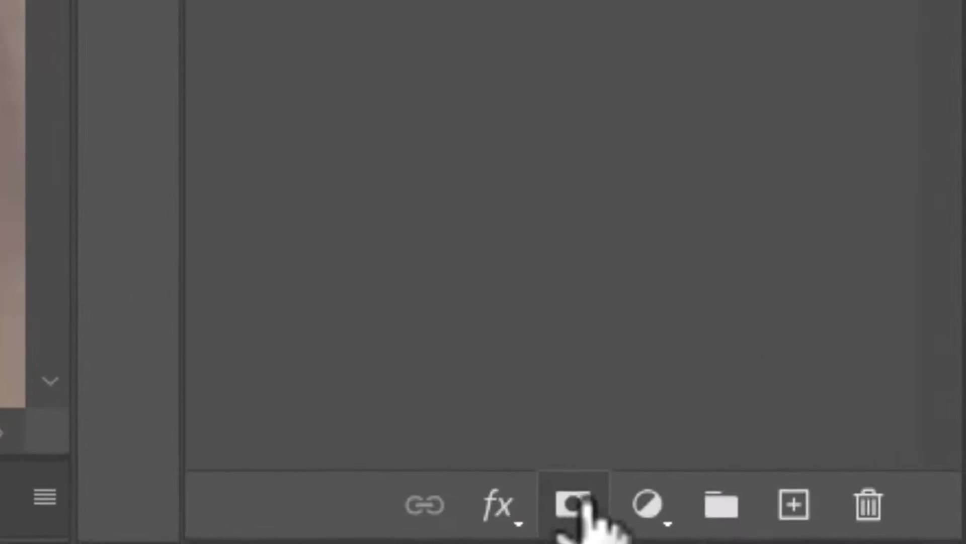
{"action": "left_click", "coordinate": [584, 500]}
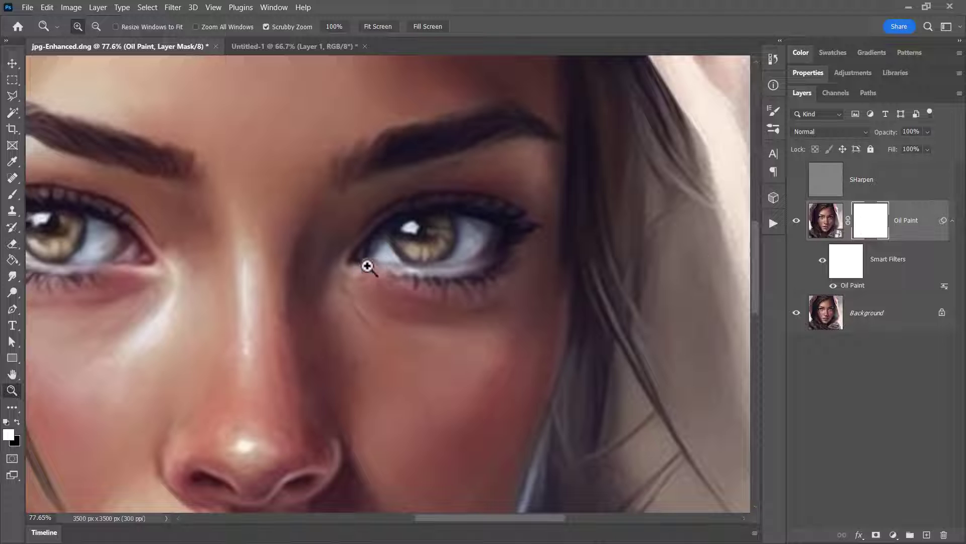
Step: Paint the Oil Paint layer mask with a 25 px black brush over the nostrils and mouth line
{"action": "left_click_drag", "start_coordinate": [289, 288], "coordinate": [390, 162]}
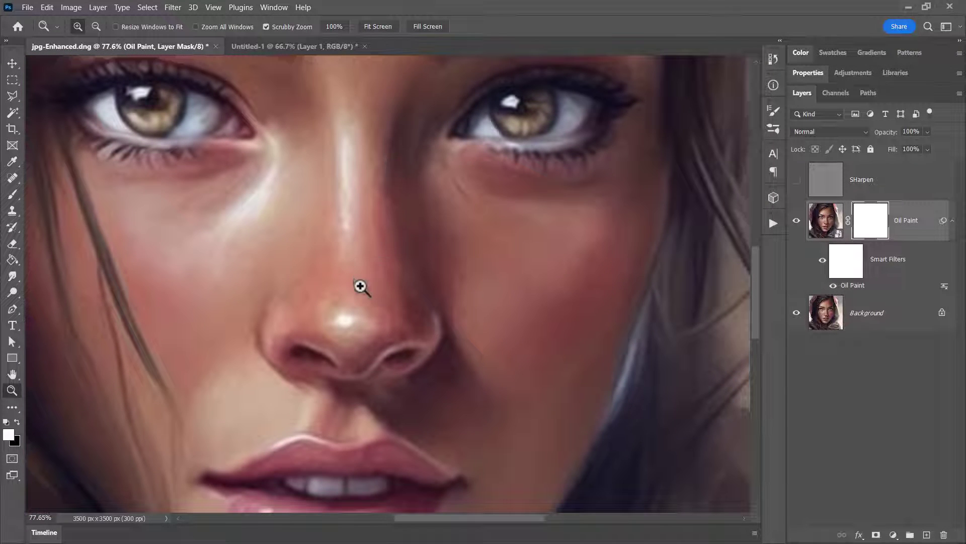
{"action": "left_click", "coordinate": [11, 195]}
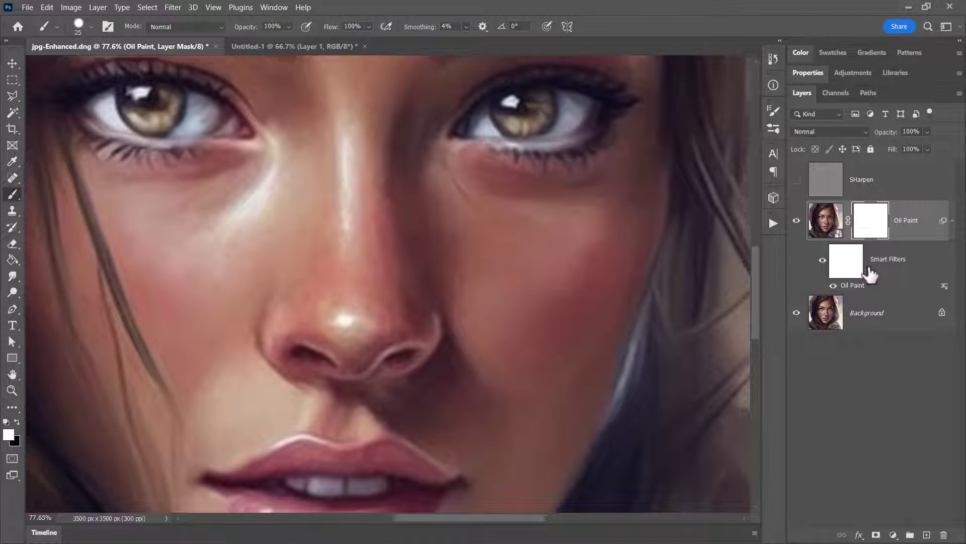
{"action": "left_click", "coordinate": [17, 422]}
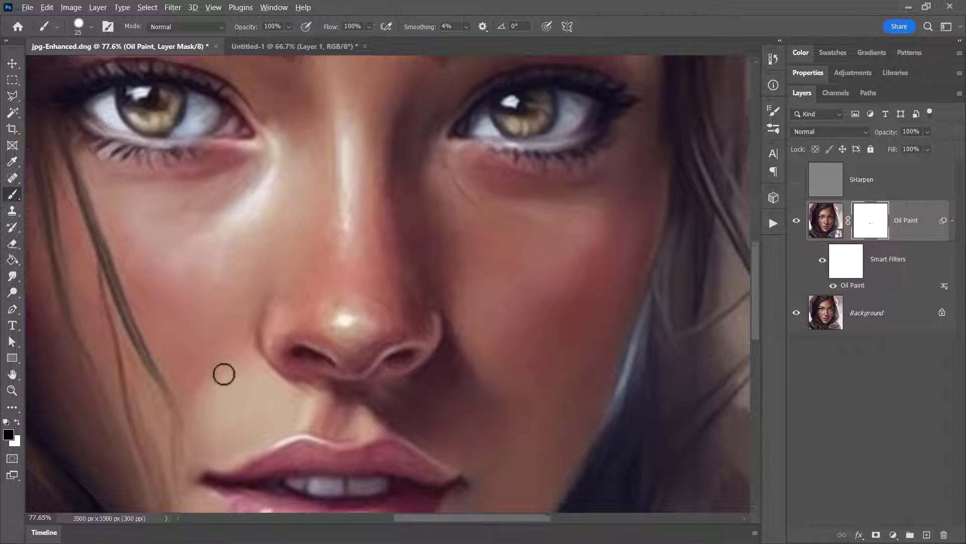
{"action": "scroll", "coordinate": [222, 373], "scroll_direction": "down", "scroll_amount": 3}
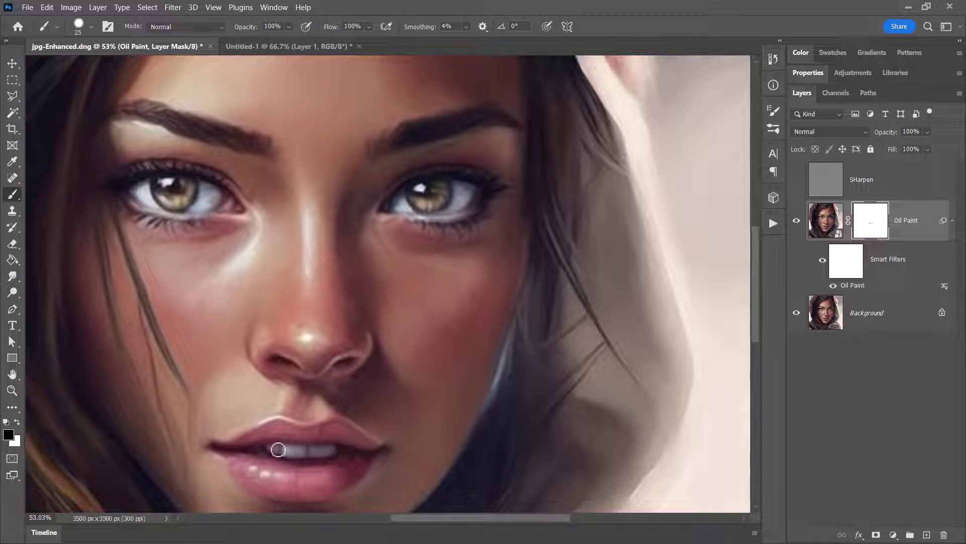
Step: Enlarge the brush to 45 px and paint black on the Oil Paint mask over both eyes, the lower lip and the hair strands
{"action": "left_click", "coordinate": [91, 27]}
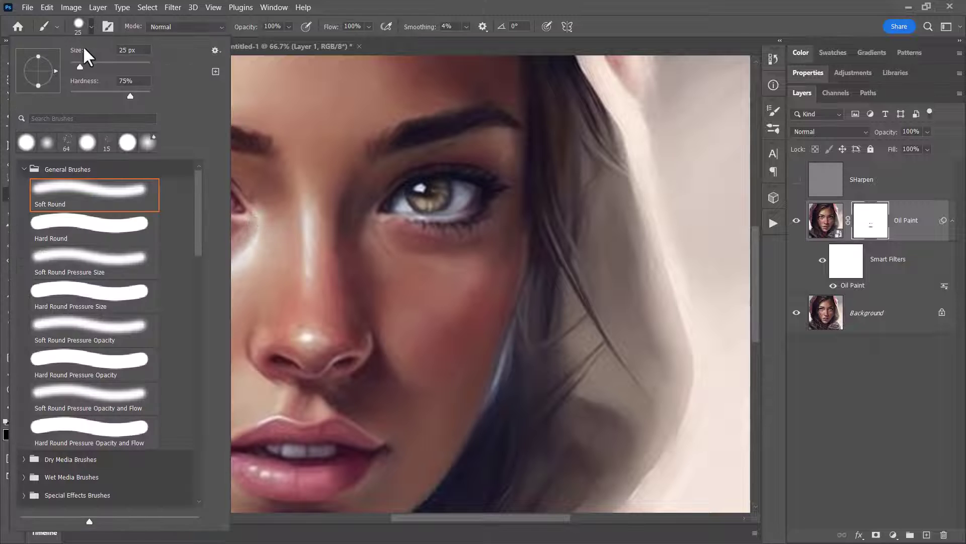
{"action": "left_click", "coordinate": [749, 5]}
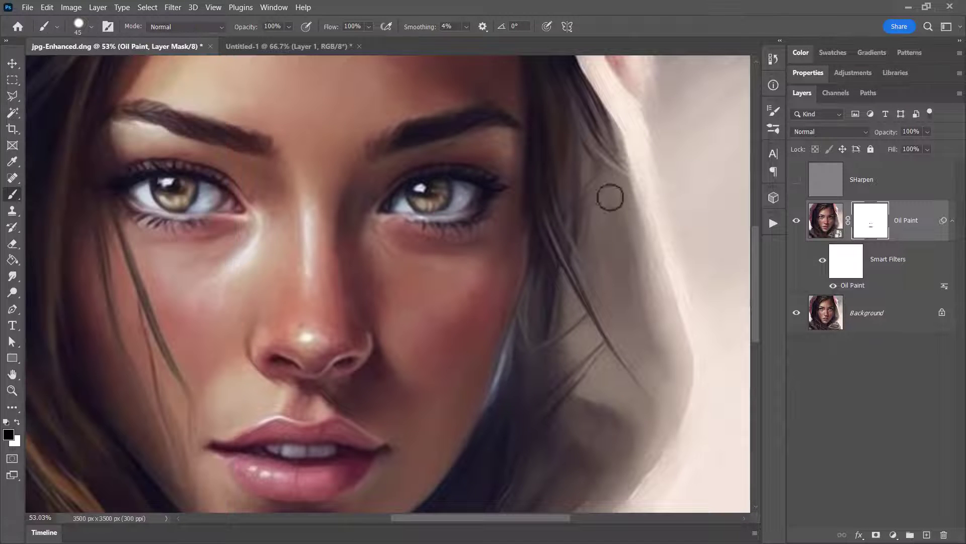
{"action": "left_click_drag", "start_coordinate": [492, 223], "coordinate": [499, 200]}
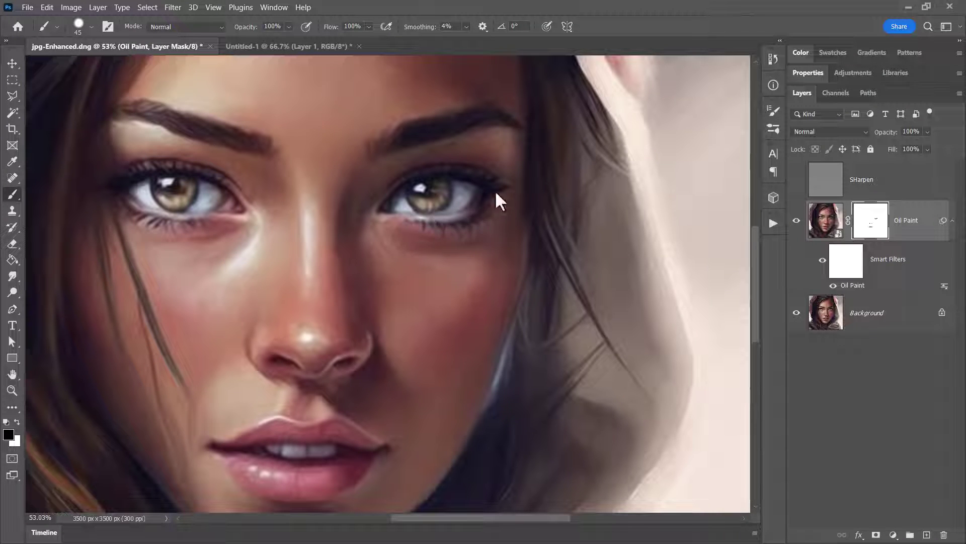
{"action": "mouse_move", "coordinate": [229, 179]}
{"action": "left_mouse_down"}
{"action": "mouse_move", "coordinate": [169, 168]}
{"action": "mouse_move", "coordinate": [114, 177]}
{"action": "left_mouse_up"}
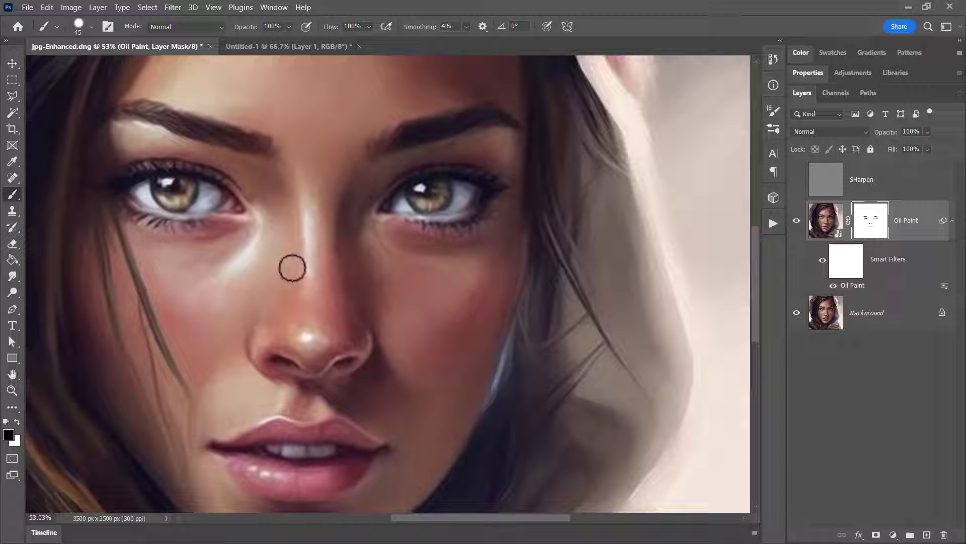
{"action": "left_click_drag", "start_coordinate": [292, 265], "coordinate": [456, 210]}
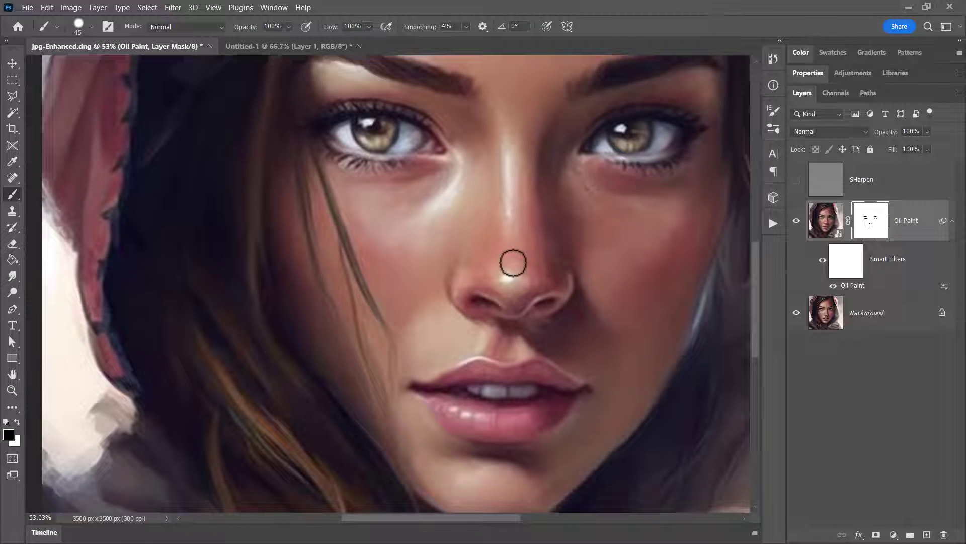
{"action": "scroll", "coordinate": [511, 259], "scroll_direction": "down", "scroll_amount": 2}
{"action": "mouse_move", "coordinate": [455, 371]}
{"action": "left_mouse_down"}
{"action": "mouse_move", "coordinate": [503, 377]}
{"action": "mouse_move", "coordinate": [468, 373]}
{"action": "mouse_move", "coordinate": [496, 339]}
{"action": "mouse_move", "coordinate": [266, 234]}
{"action": "left_mouse_up"}
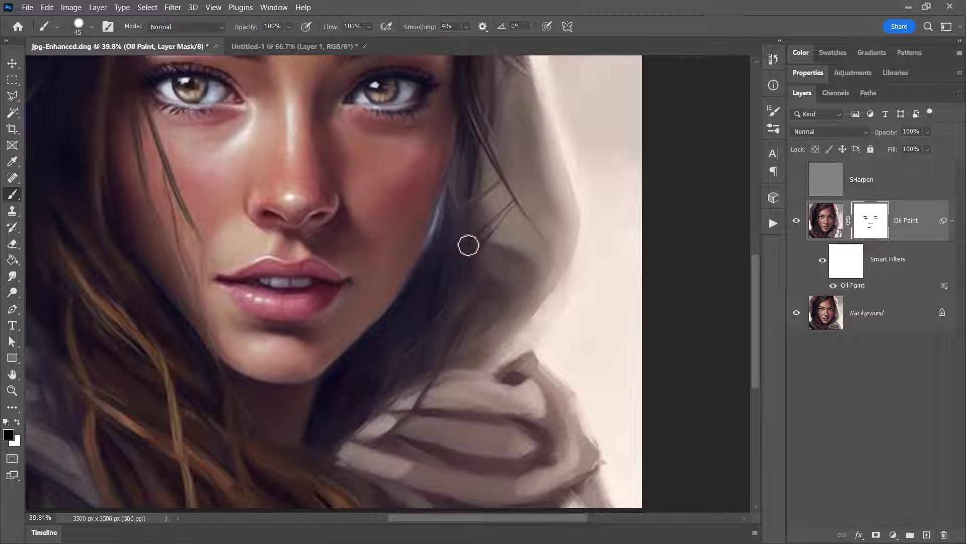
{"action": "mouse_move", "coordinate": [119, 333]}
{"action": "left_mouse_down"}
{"action": "mouse_move", "coordinate": [76, 308]}
{"action": "mouse_move", "coordinate": [145, 360]}
{"action": "mouse_move", "coordinate": [62, 288]}
{"action": "left_mouse_up"}
Step: Adjust the Fill of the Oil Paint layer to vary the strength of its painted effect
{"action": "left_click", "coordinate": [816, 188]}
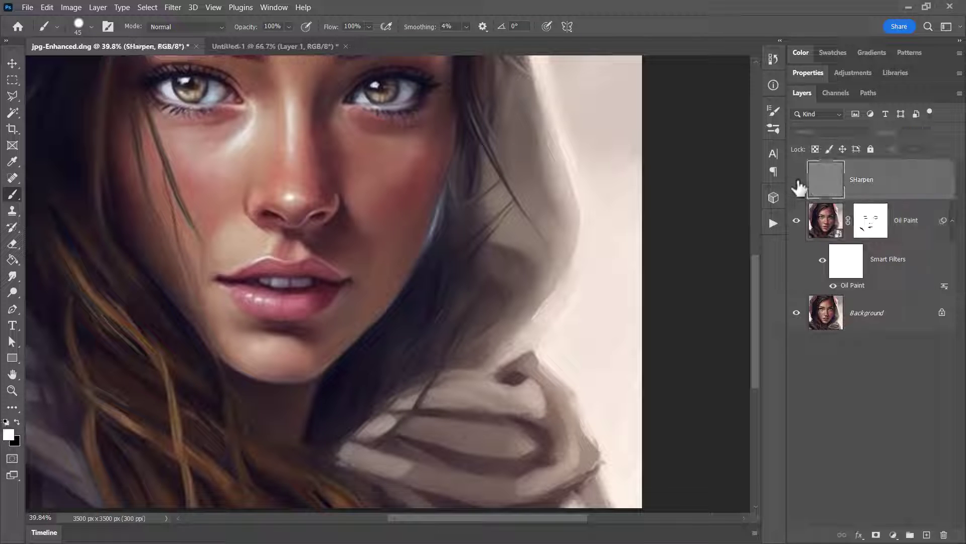
{"action": "left_click", "coordinate": [920, 231]}
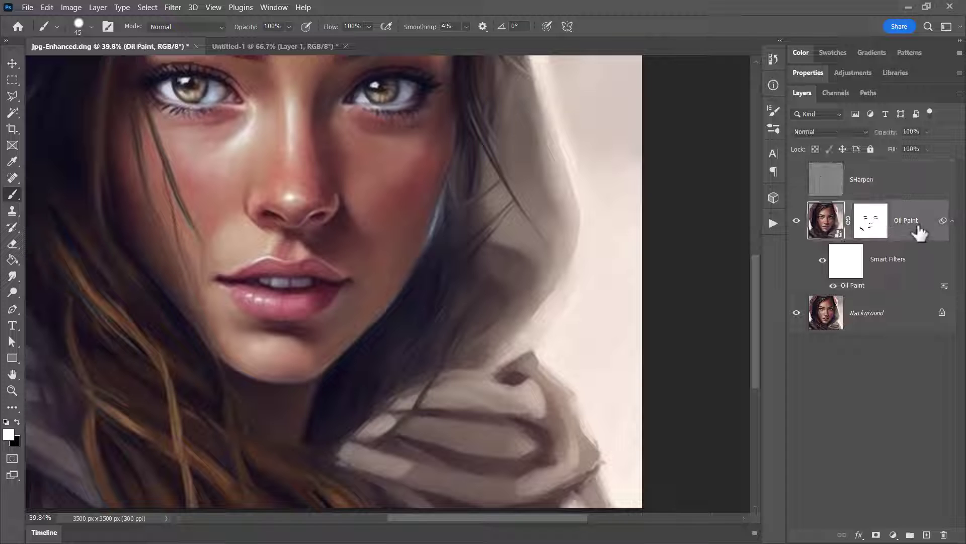
{"action": "left_click", "coordinate": [927, 150]}
{"action": "left_click_drag", "start_coordinate": [879, 168], "coordinate": [903, 165]}
{"action": "left_click_drag", "start_coordinate": [929, 164], "coordinate": [932, 163]}
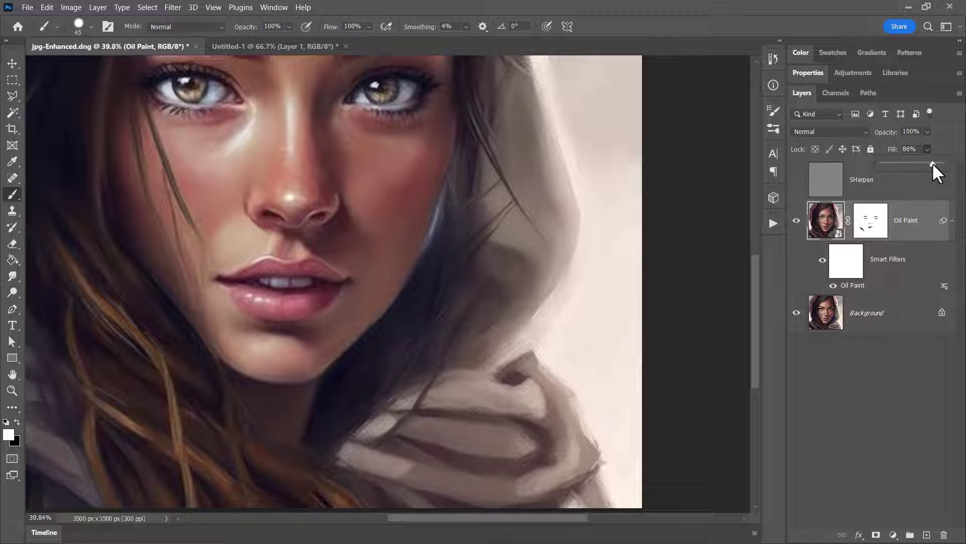
Step: Show the SHarpen layer and set its Fill to 33%
{"action": "left_click", "coordinate": [796, 181]}
{"action": "left_click", "coordinate": [885, 186]}
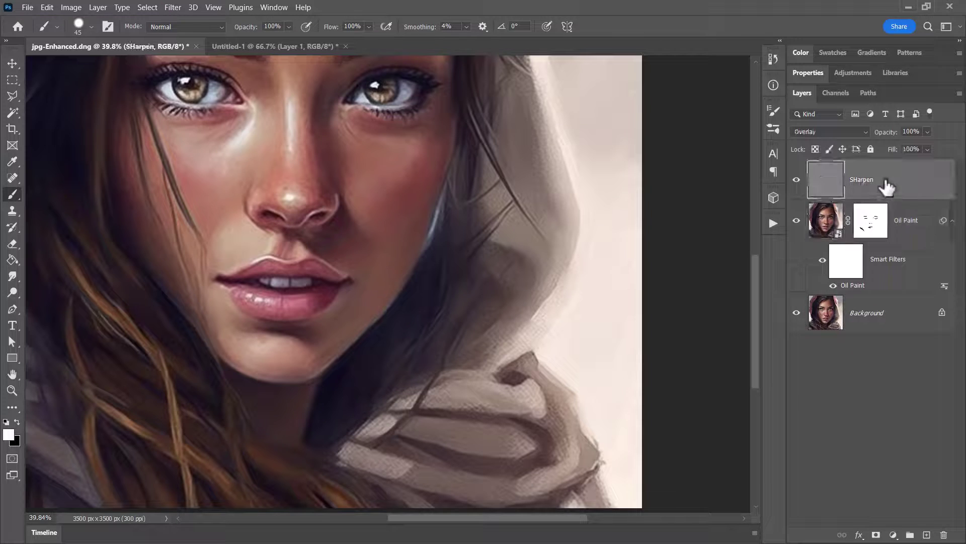
{"action": "left_click", "coordinate": [927, 149]}
{"action": "mouse_move", "coordinate": [923, 163]}
{"action": "left_mouse_down"}
{"action": "mouse_move", "coordinate": [870, 168]}
{"action": "mouse_move", "coordinate": [934, 162]}
{"action": "left_mouse_up"}
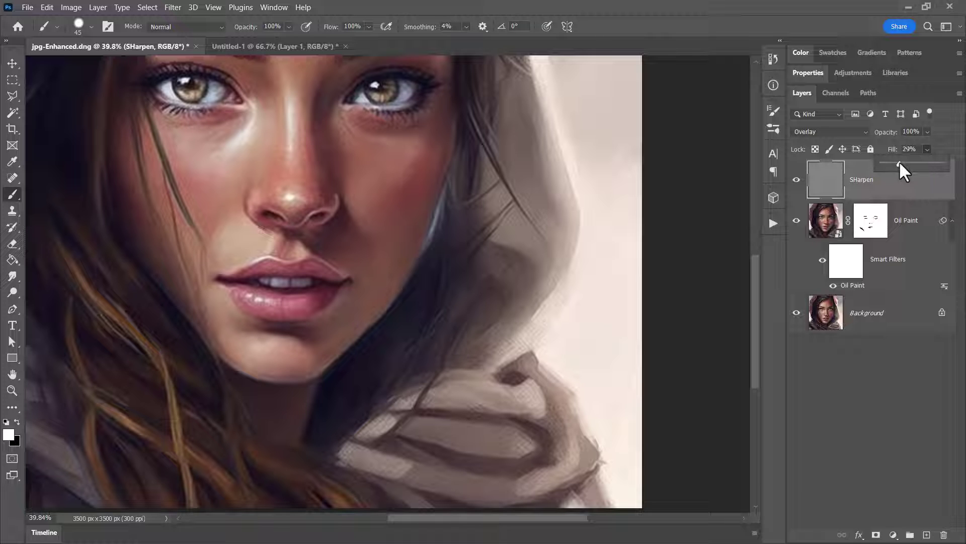
{"action": "left_click_drag", "start_coordinate": [900, 162], "coordinate": [902, 162]}
Step: Set the SHarpen layer's Fill to 40%, judging it on the eye, and add a layer mask to the layer
{"action": "left_click_drag", "start_coordinate": [290, 137], "coordinate": [235, 216]}
{"action": "key", "text": "z"}
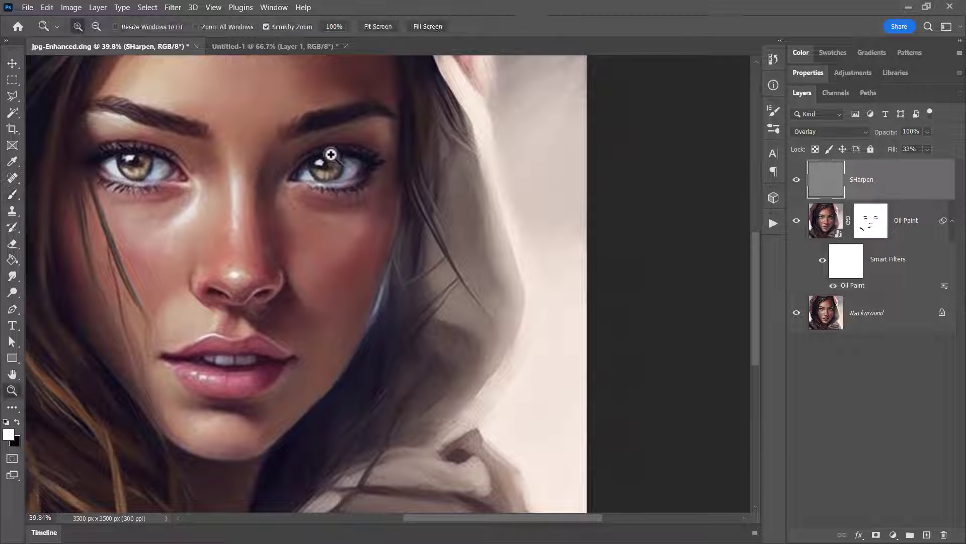
{"action": "mouse_move", "coordinate": [330, 153]}
{"action": "left_mouse_down"}
{"action": "mouse_move", "coordinate": [374, 185]}
{"action": "mouse_move", "coordinate": [357, 180]}
{"action": "left_mouse_up"}
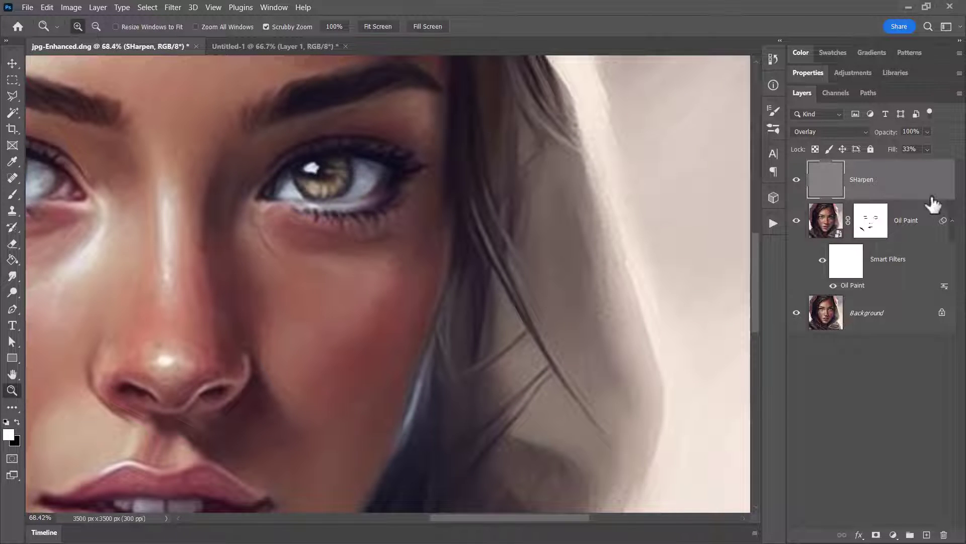
{"action": "left_click_drag", "start_coordinate": [917, 164], "coordinate": [957, 164]}
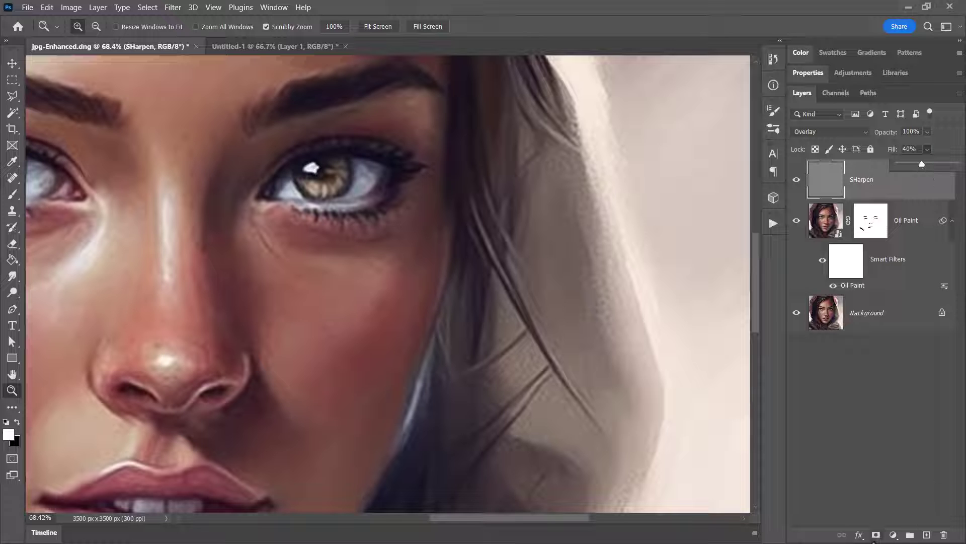
{"action": "left_click", "coordinate": [877, 535]}
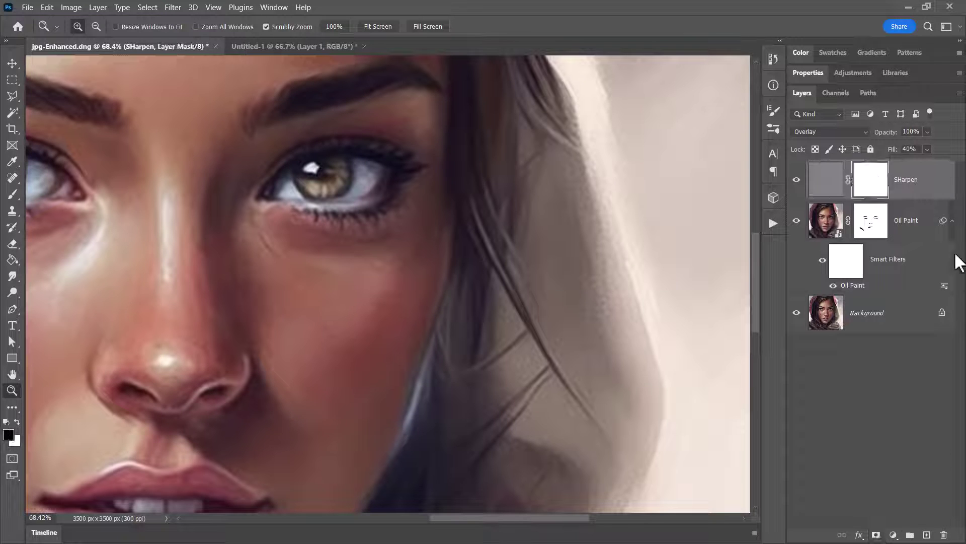
{"action": "scroll", "coordinate": [474, 163], "scroll_direction": "down", "scroll_amount": 1}
{"action": "scroll", "coordinate": [473, 164], "scroll_direction": "down", "scroll_amount": 2}
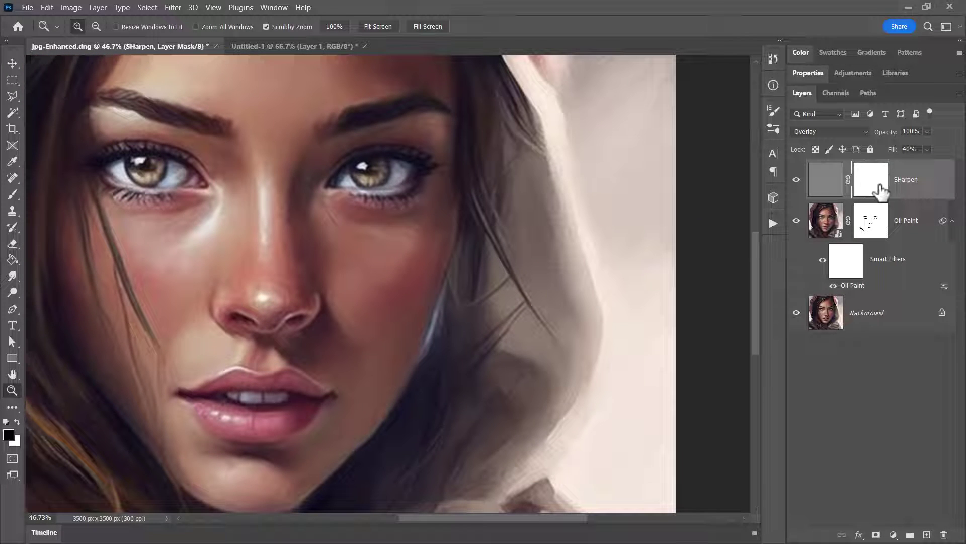
Step: Invert the SHarpen layer's mask to black and paint white over both eyes, the nose and the lips with an 80 px brush
{"action": "key", "text": "ctrl+i"}
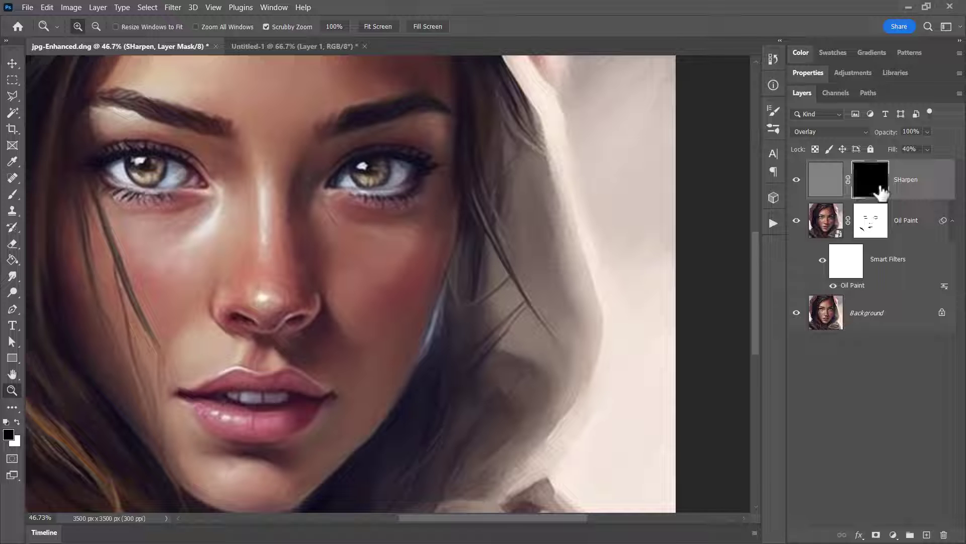
{"action": "left_click", "coordinate": [13, 194]}
{"action": "left_click", "coordinate": [17, 422]}
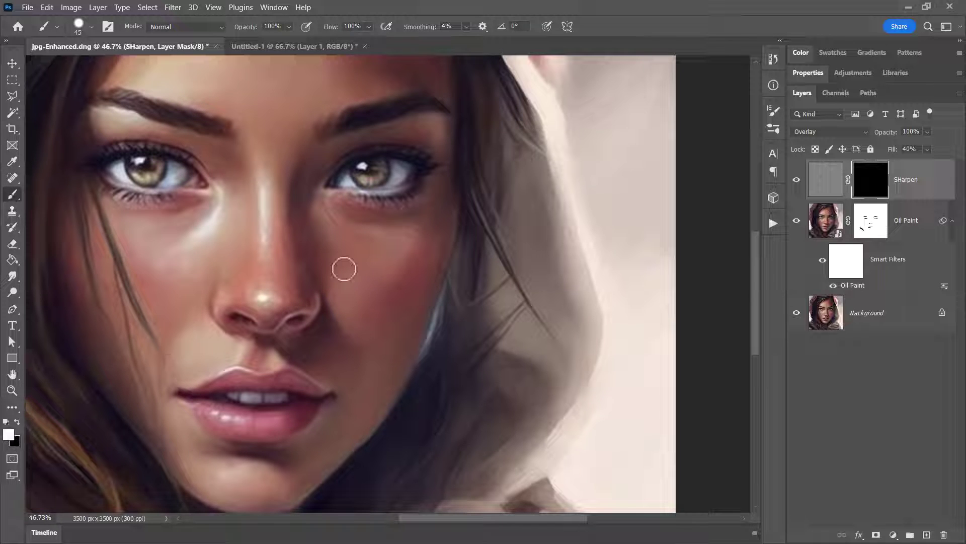
{"action": "key", "text": "bracketright"}
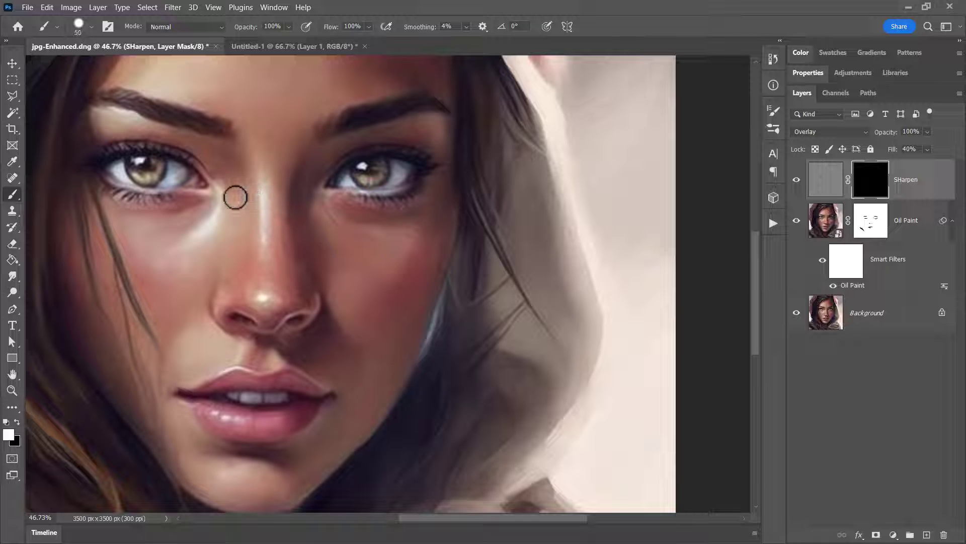
{"action": "key", "text": "bracketright"}
{"action": "key", "text": "bracketright"}
{"action": "key", "text": "bracketright"}
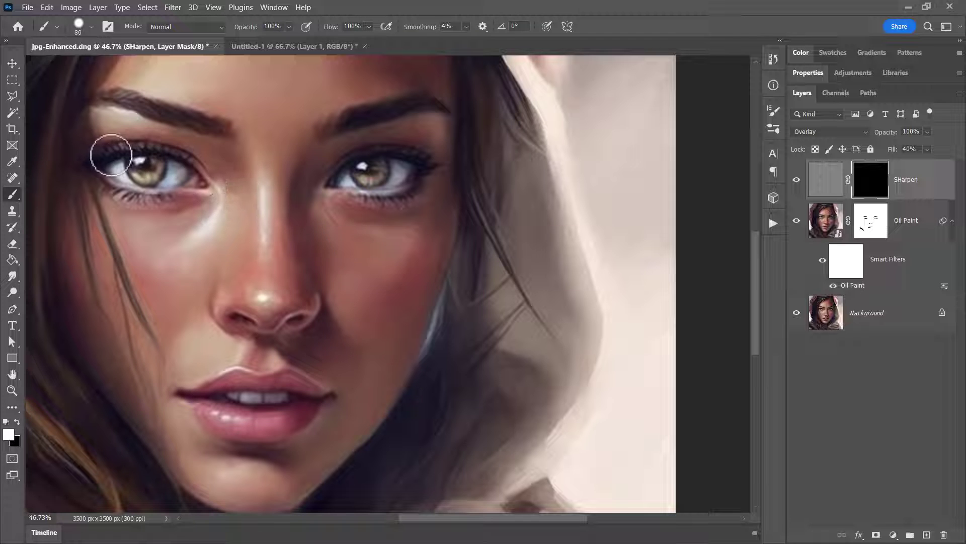
{"action": "mouse_move", "coordinate": [161, 189]}
{"action": "left_mouse_down"}
{"action": "mouse_move", "coordinate": [207, 174]}
{"action": "mouse_move", "coordinate": [121, 168]}
{"action": "mouse_move", "coordinate": [177, 173]}
{"action": "left_mouse_up"}
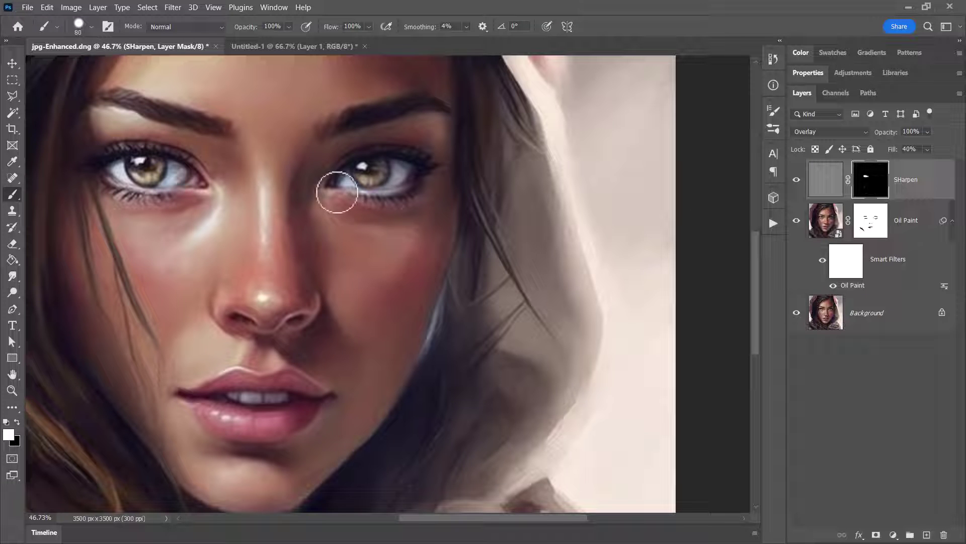
{"action": "mouse_move", "coordinate": [343, 182]}
{"action": "left_mouse_down"}
{"action": "mouse_move", "coordinate": [369, 164]}
{"action": "mouse_move", "coordinate": [406, 162]}
{"action": "mouse_move", "coordinate": [344, 178]}
{"action": "mouse_move", "coordinate": [343, 191]}
{"action": "mouse_move", "coordinate": [410, 201]}
{"action": "mouse_move", "coordinate": [407, 153]}
{"action": "mouse_move", "coordinate": [338, 171]}
{"action": "left_mouse_up"}
{"action": "mouse_move", "coordinate": [301, 319]}
{"action": "left_mouse_down"}
{"action": "mouse_move", "coordinate": [255, 337]}
{"action": "mouse_move", "coordinate": [221, 309]}
{"action": "mouse_move", "coordinate": [229, 284]}
{"action": "mouse_move", "coordinate": [237, 321]}
{"action": "mouse_move", "coordinate": [206, 396]}
{"action": "mouse_move", "coordinate": [195, 398]}
{"action": "mouse_move", "coordinate": [240, 370]}
{"action": "mouse_move", "coordinate": [318, 384]}
{"action": "mouse_move", "coordinate": [262, 399]}
{"action": "mouse_move", "coordinate": [201, 396]}
{"action": "mouse_move", "coordinate": [214, 431]}
{"action": "mouse_move", "coordinate": [332, 401]}
{"action": "left_mouse_up"}
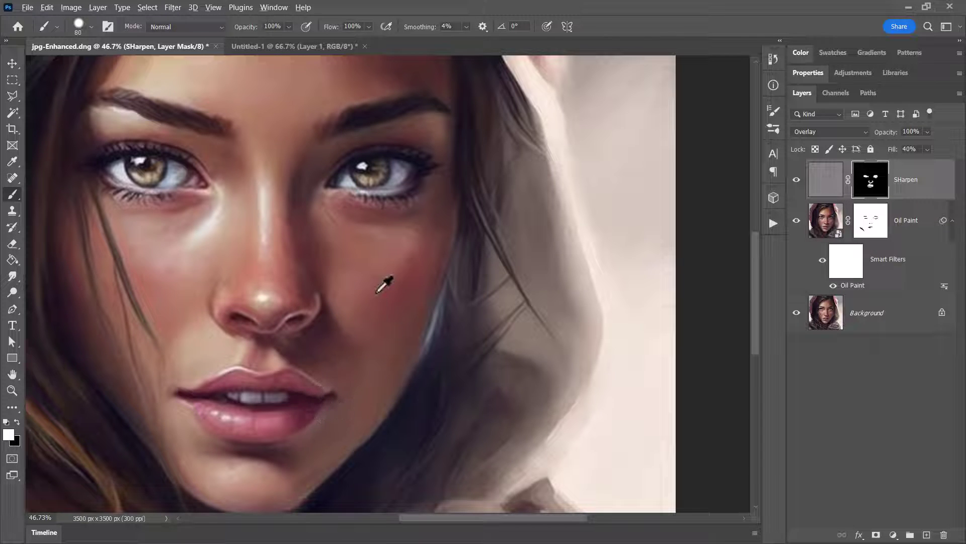
Step: Enlarge the brush to 175 px and paint white on the SHarpen mask over the hair around both sides of the face
{"action": "scroll", "coordinate": [378, 291], "scroll_direction": "down", "scroll_amount": 2}
{"action": "scroll", "coordinate": [242, 252], "scroll_direction": "down", "scroll_amount": 2}
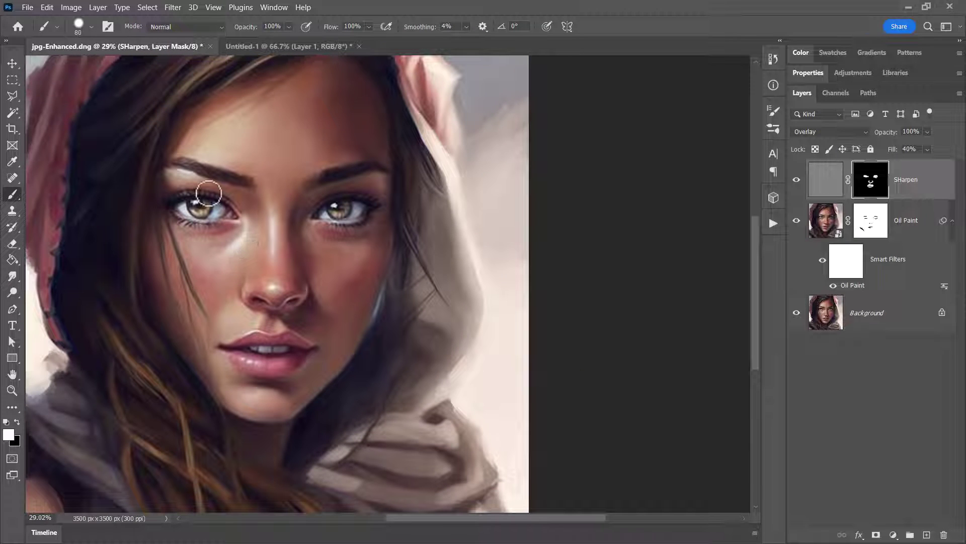
{"action": "key", "text": "bracketright"}
{"action": "key", "text": "bracketright"}
{"action": "key", "text": "bracketright"}
{"action": "key", "text": "bracketright"}
{"action": "key", "text": "bracketright"}
{"action": "mouse_move", "coordinate": [189, 78]}
{"action": "left_mouse_down"}
{"action": "mouse_move", "coordinate": [104, 185]}
{"action": "mouse_move", "coordinate": [146, 86]}
{"action": "mouse_move", "coordinate": [112, 128]}
{"action": "mouse_move", "coordinate": [64, 358]}
{"action": "mouse_move", "coordinate": [134, 146]}
{"action": "mouse_move", "coordinate": [133, 347]}
{"action": "left_mouse_up"}
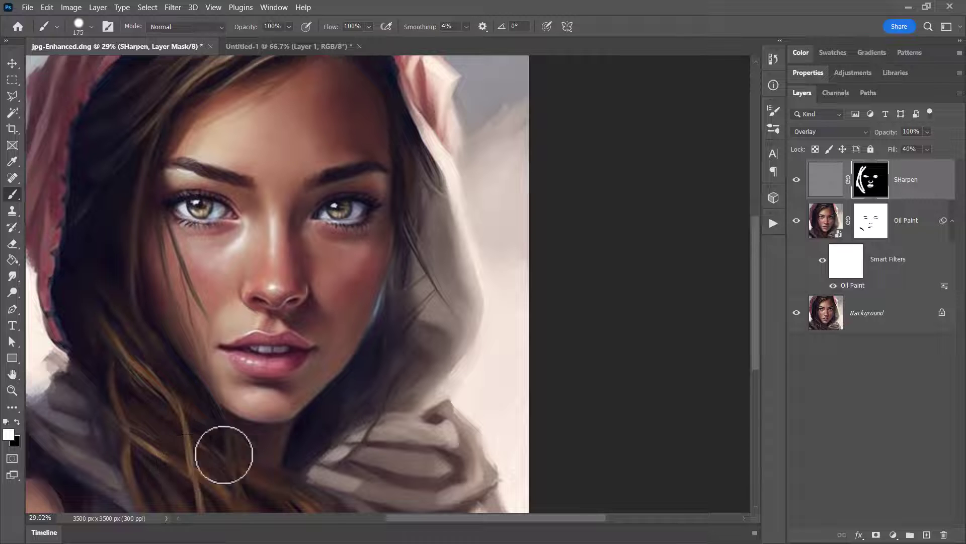
{"action": "left_click_drag", "start_coordinate": [173, 405], "coordinate": [216, 484]}
{"action": "mouse_move", "coordinate": [354, 440]}
{"action": "left_mouse_down"}
{"action": "mouse_move", "coordinate": [385, 344]}
{"action": "mouse_move", "coordinate": [396, 261]}
{"action": "mouse_move", "coordinate": [335, 429]}
{"action": "mouse_move", "coordinate": [463, 250]}
{"action": "mouse_move", "coordinate": [360, 344]}
{"action": "mouse_move", "coordinate": [349, 227]}
{"action": "mouse_move", "coordinate": [409, 222]}
{"action": "mouse_move", "coordinate": [349, 268]}
{"action": "mouse_move", "coordinate": [312, 264]}
{"action": "mouse_move", "coordinate": [300, 242]}
{"action": "left_mouse_up"}
Step: Select the whole canvas, copy the visible result merged and paste it as a new layer above SHarpen
{"action": "key", "text": "z"}
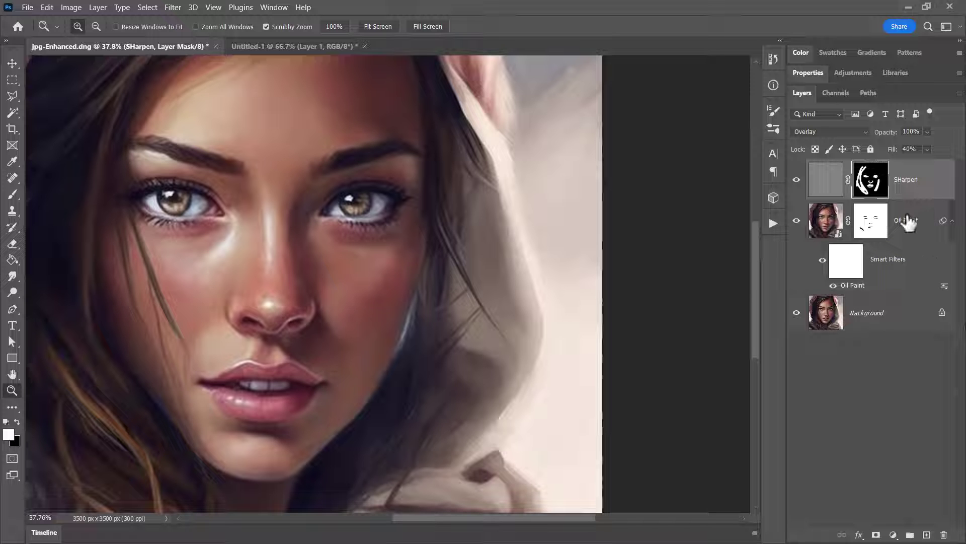
{"action": "left_click_drag", "start_coordinate": [401, 209], "coordinate": [378, 196]}
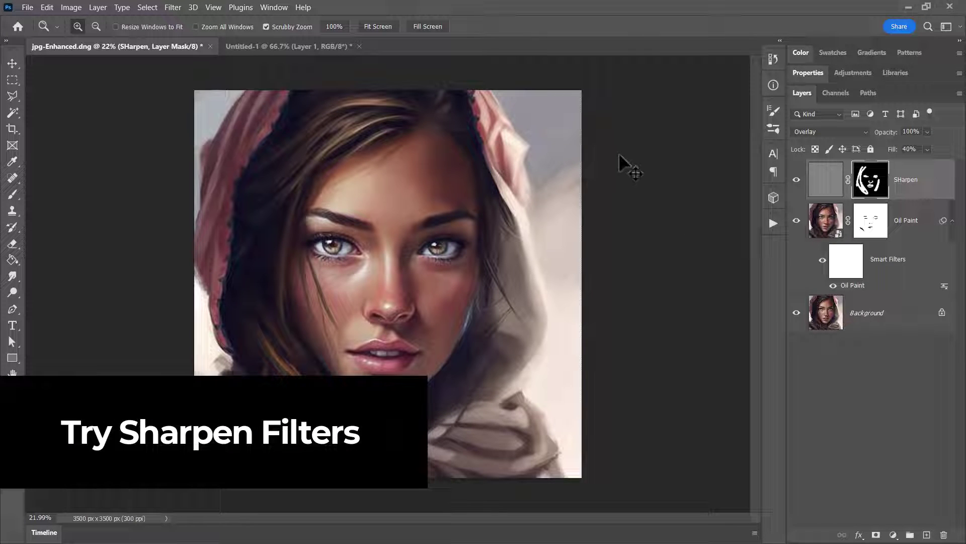
{"action": "key", "text": "ctrl+a"}
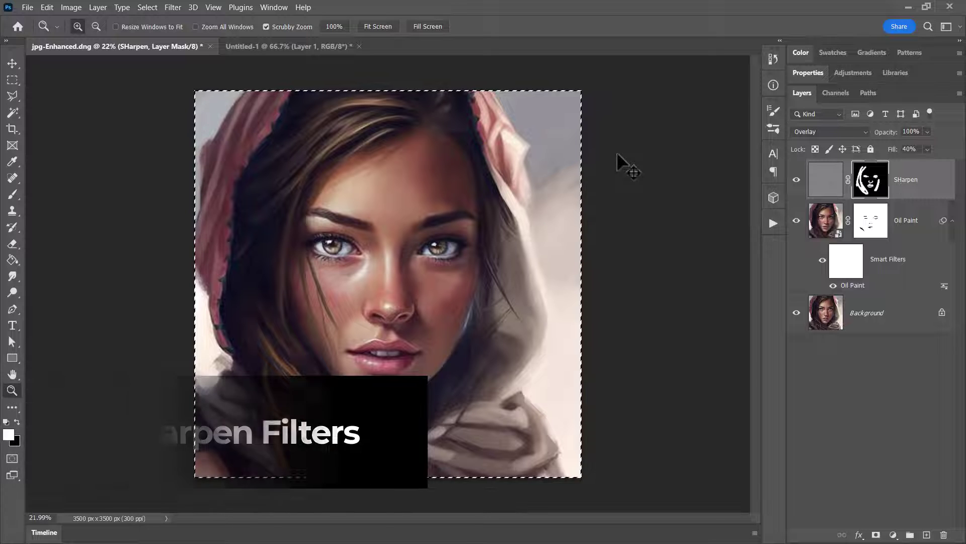
{"action": "left_click", "coordinate": [147, 7]}
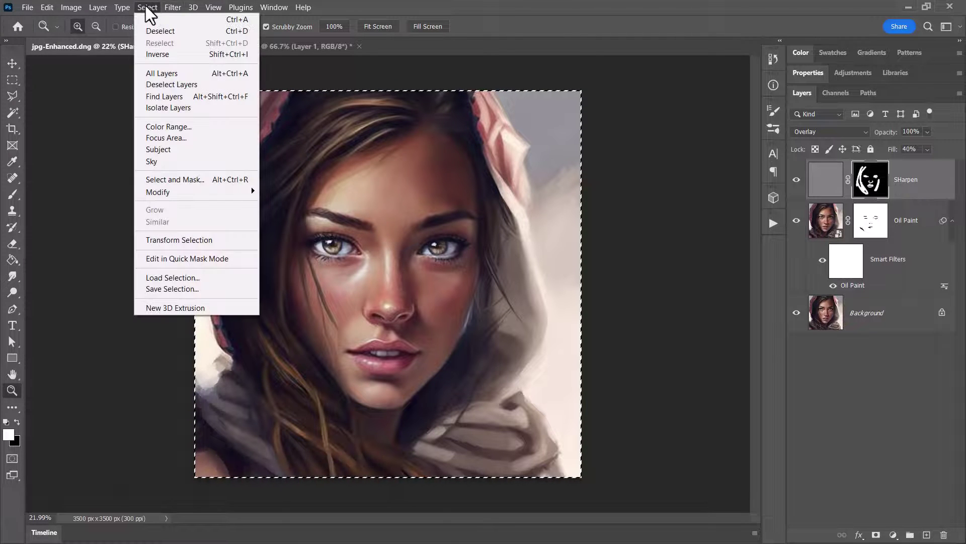
{"action": "mouse_move", "coordinate": [50, 7]}
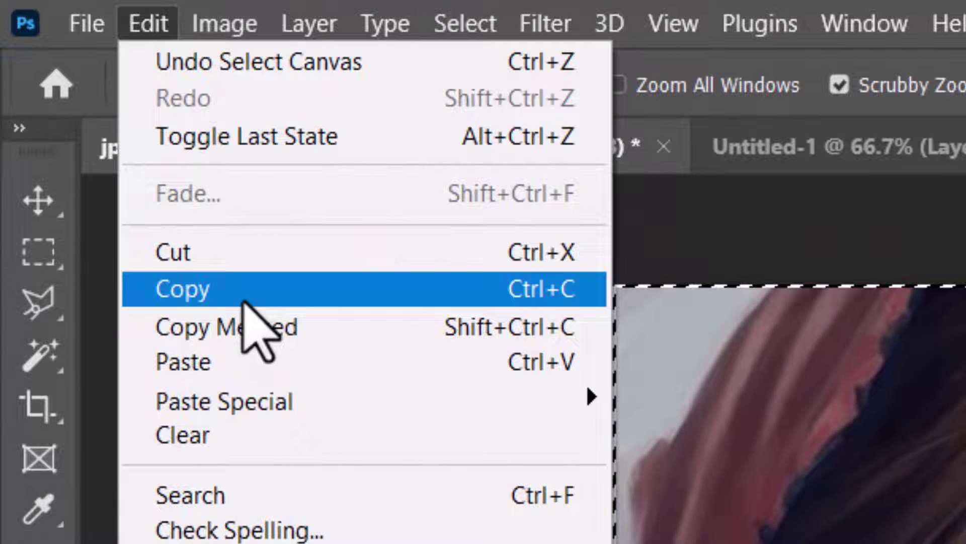
{"action": "left_click", "coordinate": [271, 342]}
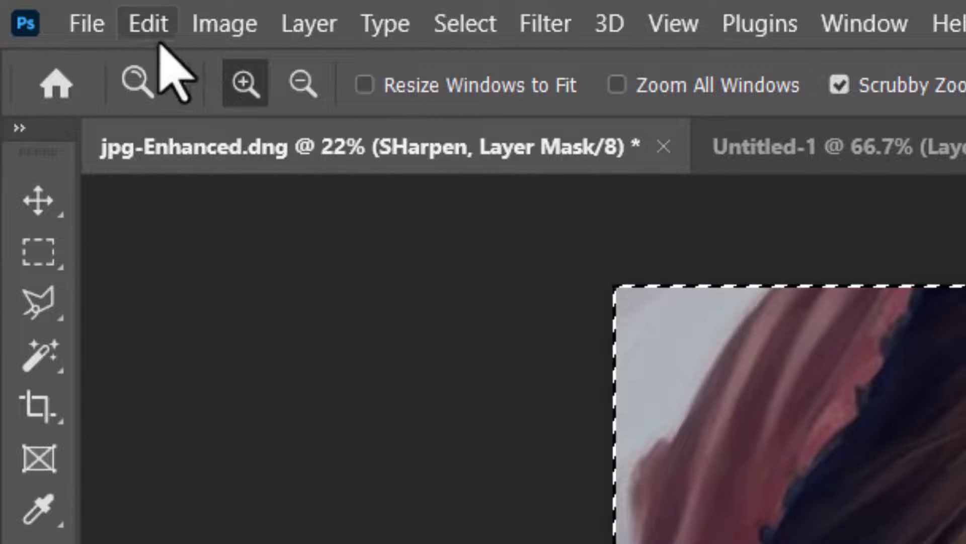
{"action": "left_click", "coordinate": [148, 24]}
{"action": "left_click", "coordinate": [204, 361]}
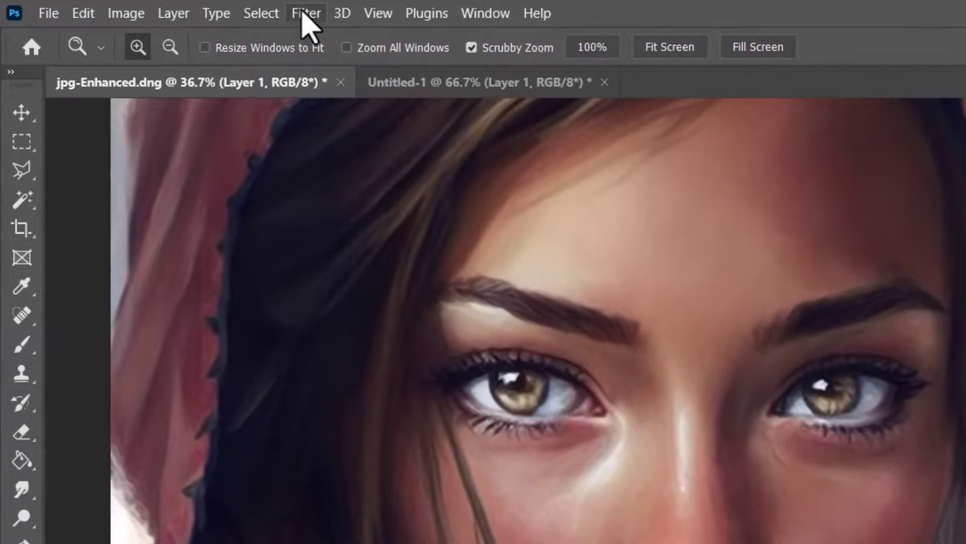
Step: Apply the Sharpen Edges filter to the pasted merged layer
{"action": "left_click", "coordinate": [172, 7]}
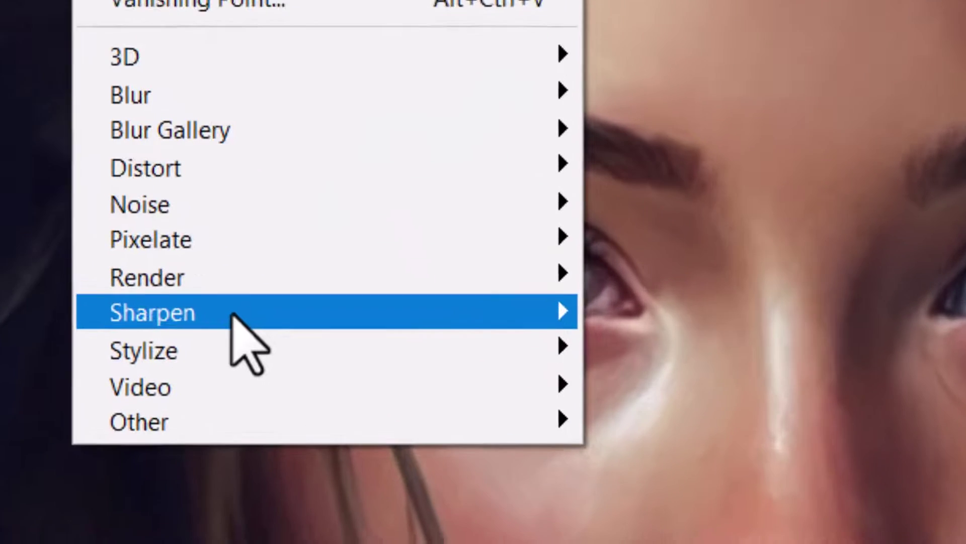
{"action": "mouse_move", "coordinate": [381, 415]}
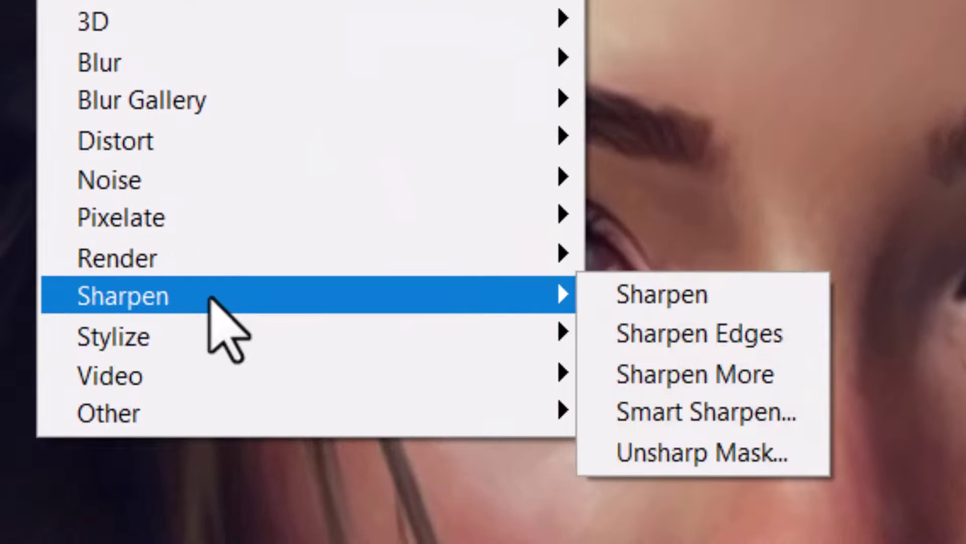
{"action": "left_click", "coordinate": [675, 328]}
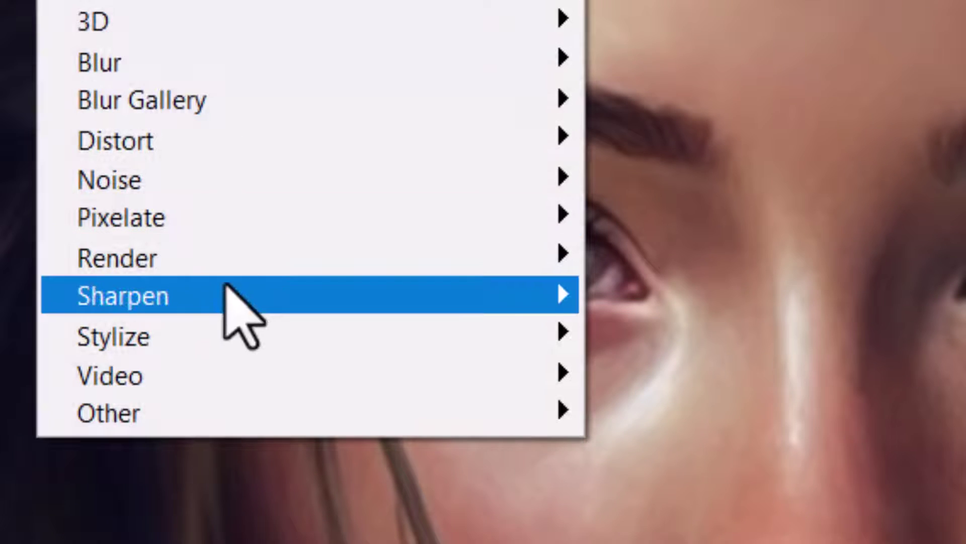
Step: Start Smart Sharpen with the eye in its preview and set Amount 352%, Radius 4.0 px and Reduce Noise 0%, keeping Remove on Lens Blur
{"action": "mouse_move", "coordinate": [224, 294]}
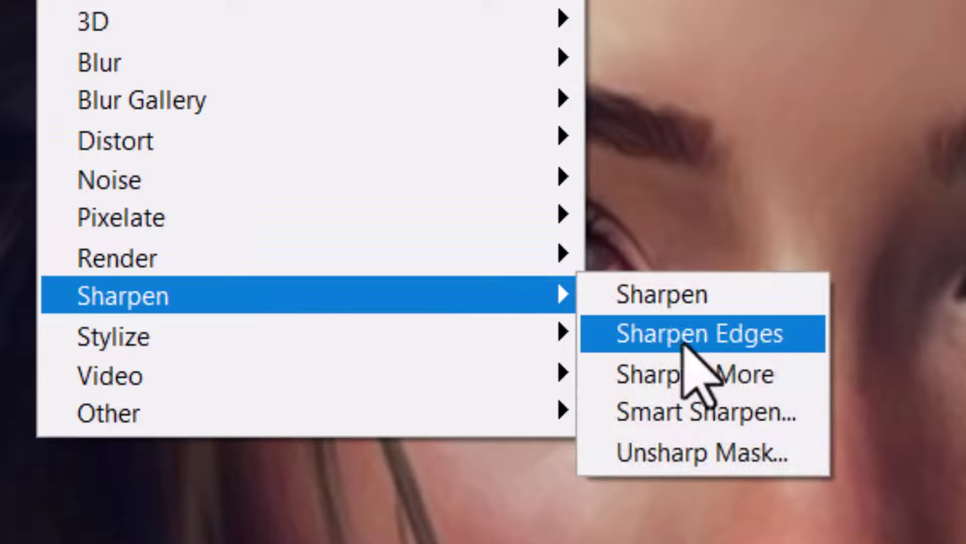
{"action": "left_click", "coordinate": [703, 412]}
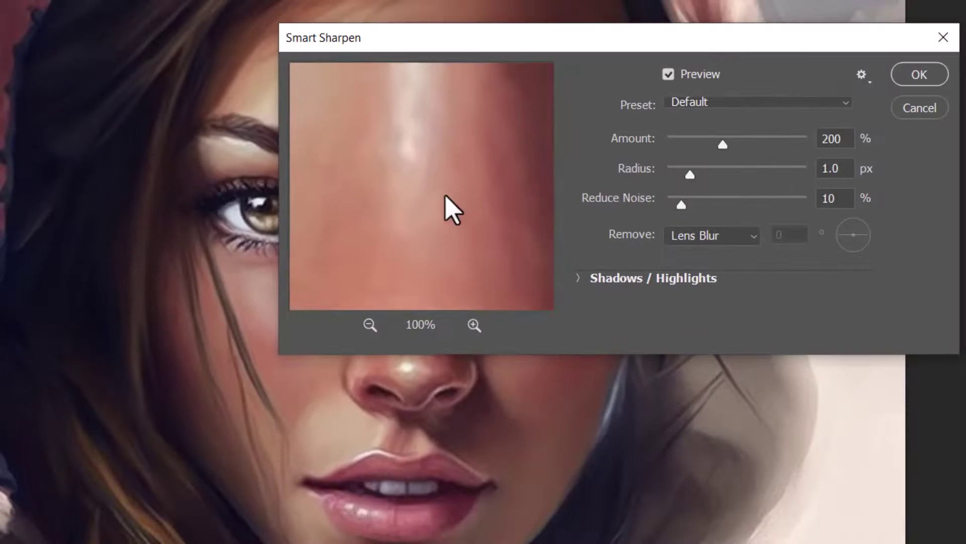
{"action": "left_click_drag", "start_coordinate": [445, 196], "coordinate": [61, 492]}
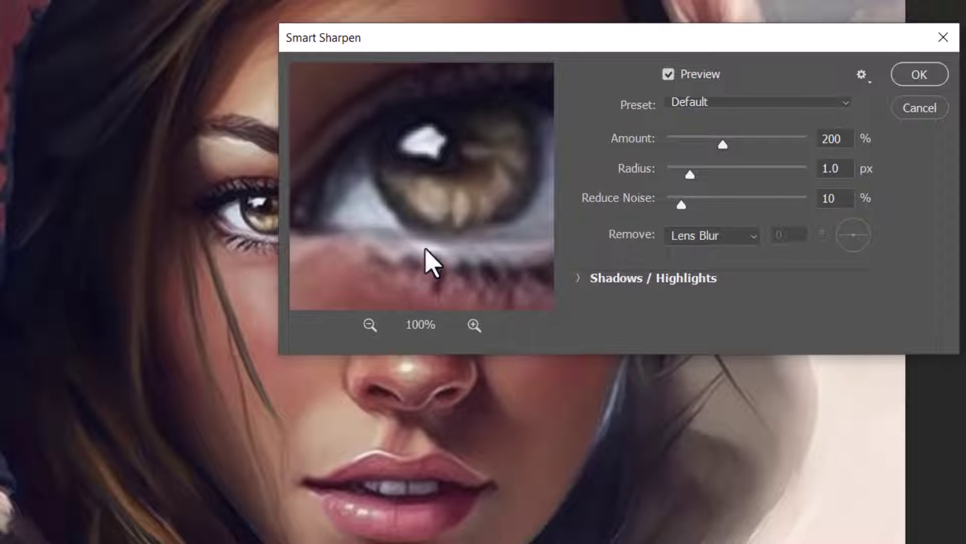
{"action": "left_click", "coordinate": [368, 325]}
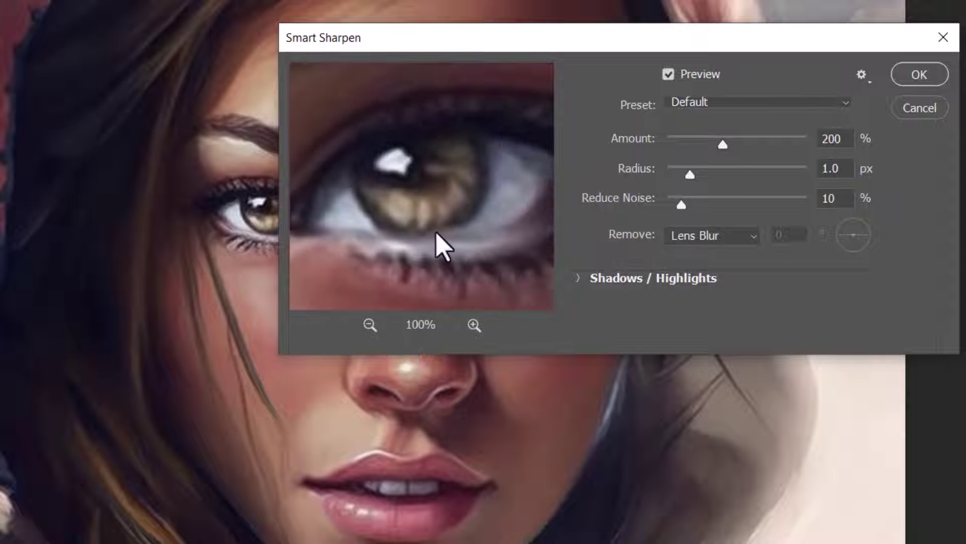
{"action": "left_click", "coordinate": [766, 147]}
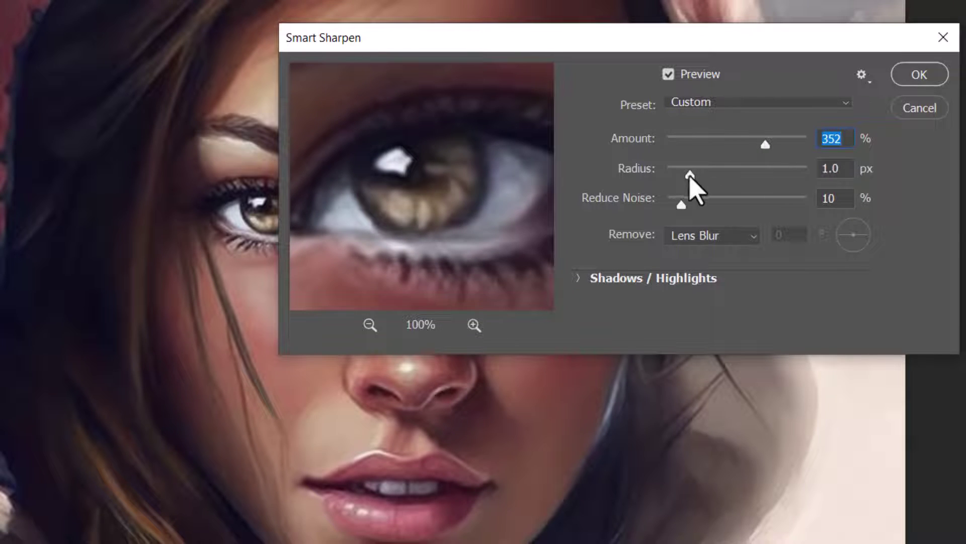
{"action": "left_click_drag", "start_coordinate": [690, 177], "coordinate": [638, 212]}
{"action": "left_click", "coordinate": [753, 237]}
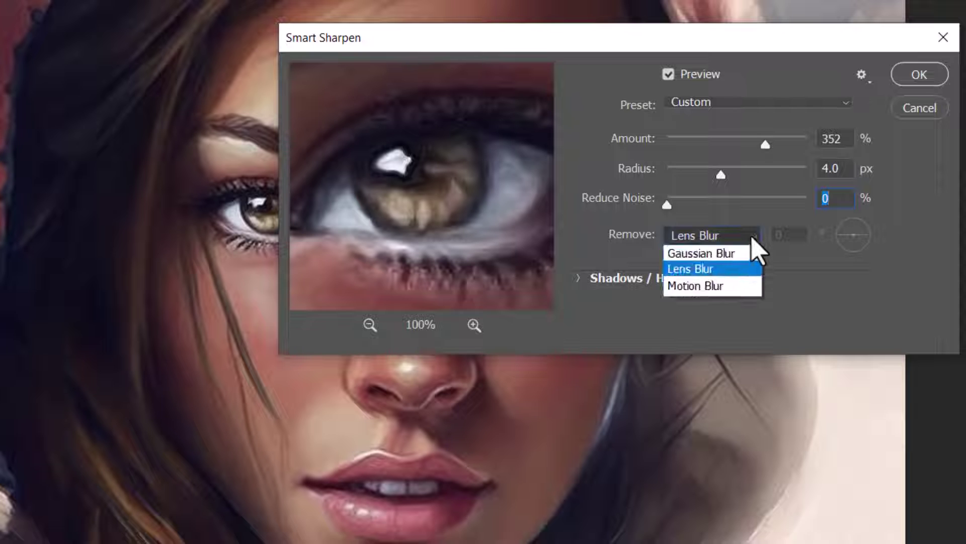
{"action": "left_click", "coordinate": [751, 236]}
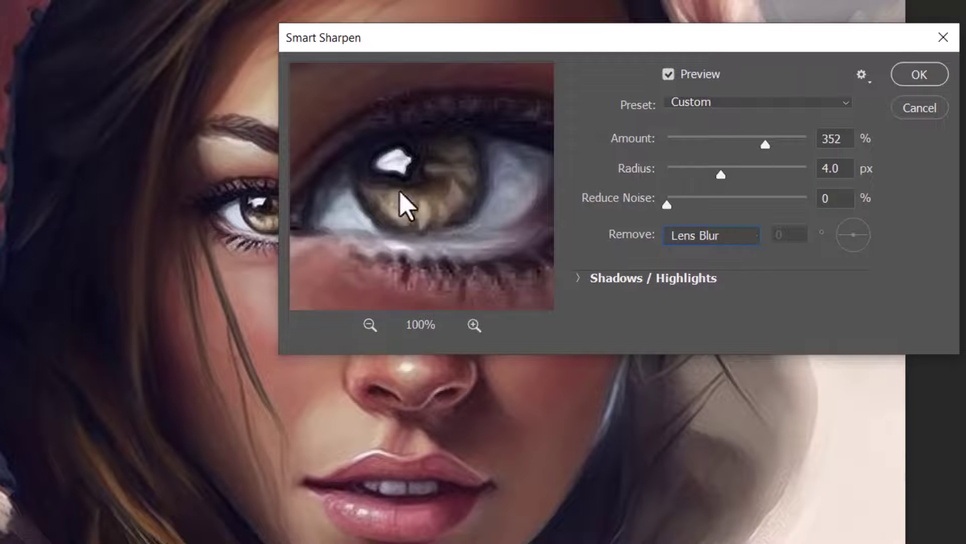
Step: Lower the Smart Sharpen Amount to slightly under 166%, reduce its Radius and apply the filter
{"action": "left_click_drag", "start_coordinate": [401, 205], "coordinate": [421, 168]}
{"action": "left_click", "coordinate": [713, 145]}
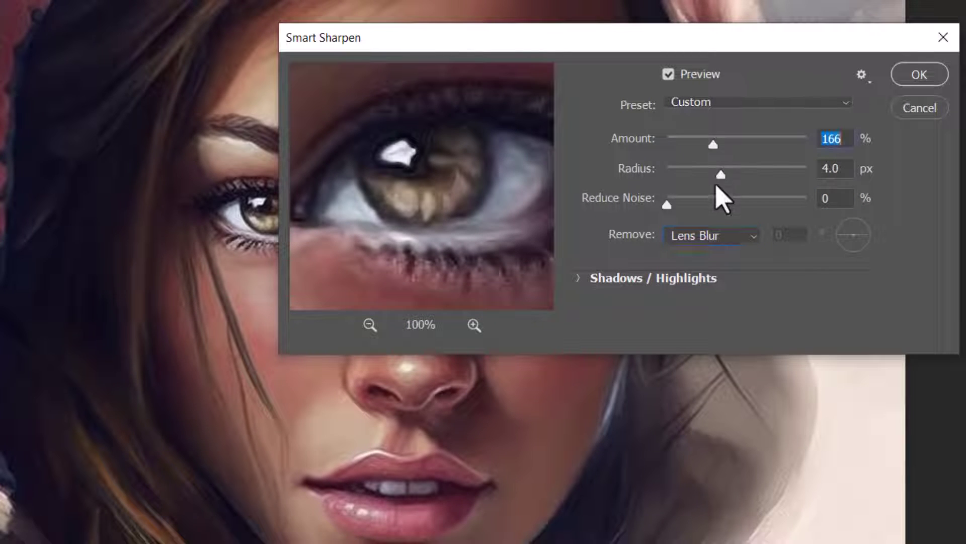
{"action": "left_click", "coordinate": [692, 173]}
{"action": "mouse_move", "coordinate": [713, 145]}
{"action": "left_mouse_down"}
{"action": "mouse_move", "coordinate": [693, 146]}
{"action": "mouse_move", "coordinate": [703, 146]}
{"action": "left_mouse_up"}
{"action": "left_click", "coordinate": [919, 74]}
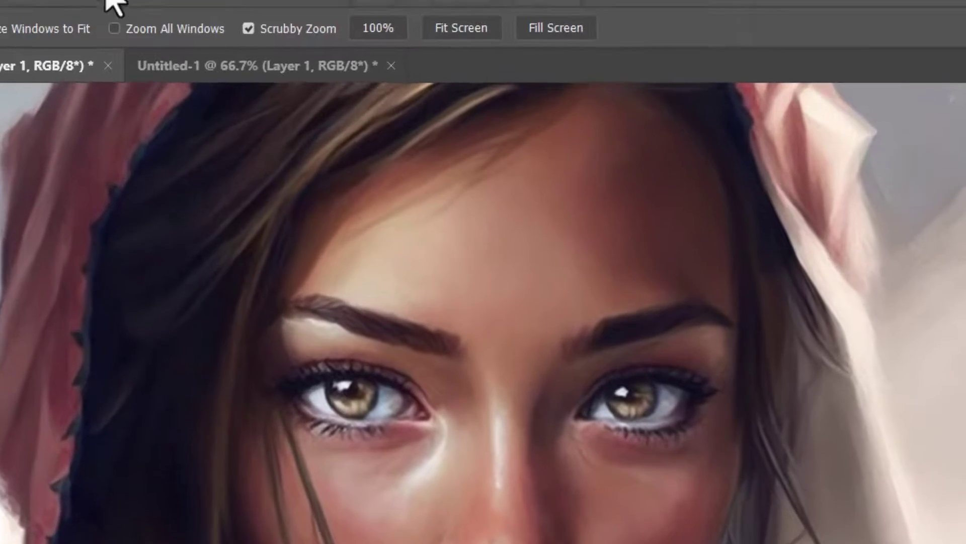
Step: Apply an Unsharp Mask to the merged layer with Amount 26%, Radius 2.0 pixels and Threshold 0, previewing it on the eye
{"action": "left_click", "coordinate": [65, 14]}
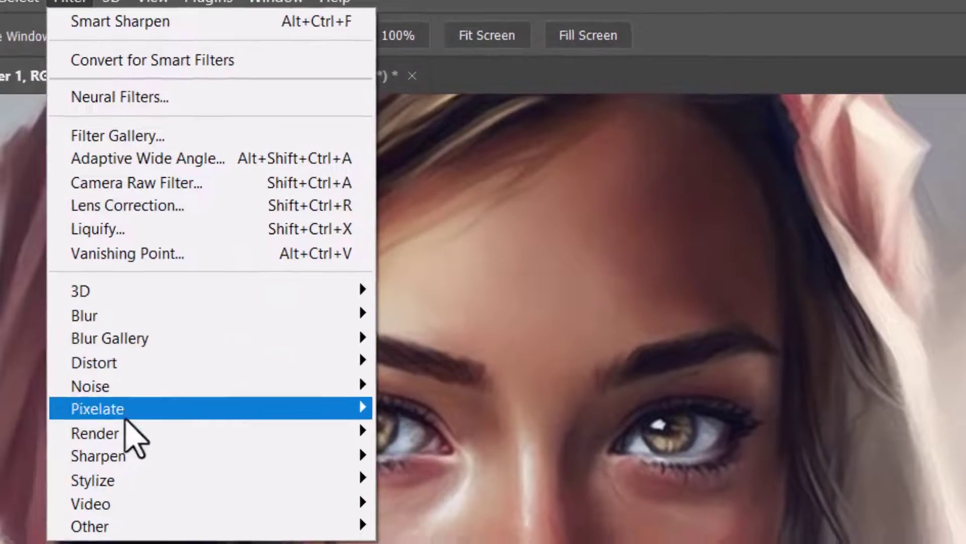
{"action": "mouse_move", "coordinate": [135, 459]}
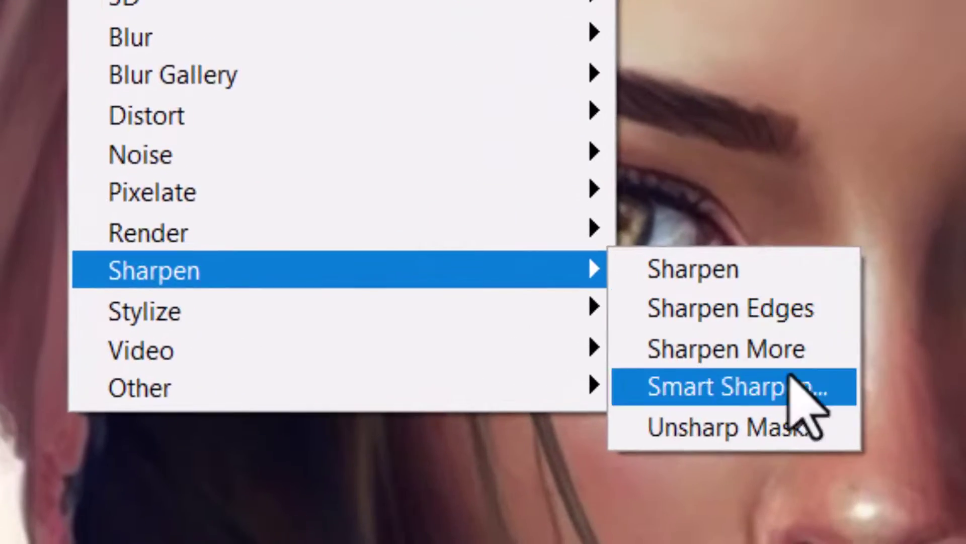
{"action": "left_click", "coordinate": [483, 543]}
{"action": "left_click_drag", "start_coordinate": [931, 151], "coordinate": [503, 543]}
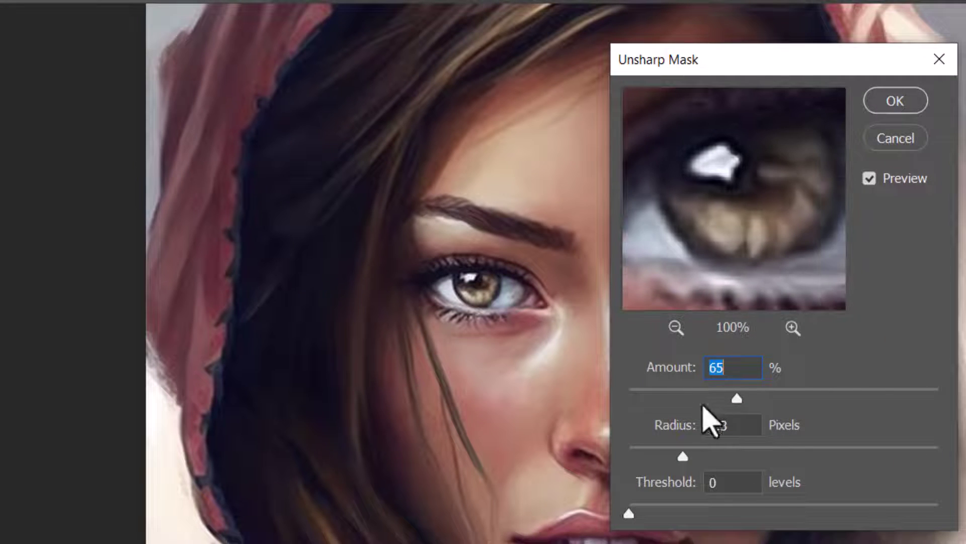
{"action": "left_click_drag", "start_coordinate": [737, 398], "coordinate": [658, 398]}
{"action": "left_click_drag", "start_coordinate": [683, 455], "coordinate": [661, 455]}
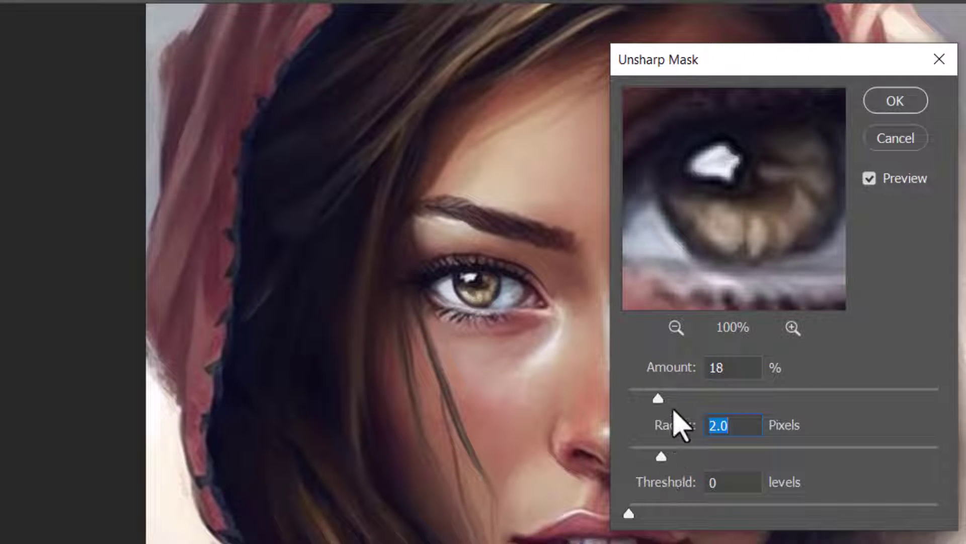
{"action": "left_click_drag", "start_coordinate": [658, 398], "coordinate": [671, 398]}
{"action": "left_click", "coordinate": [903, 103]}
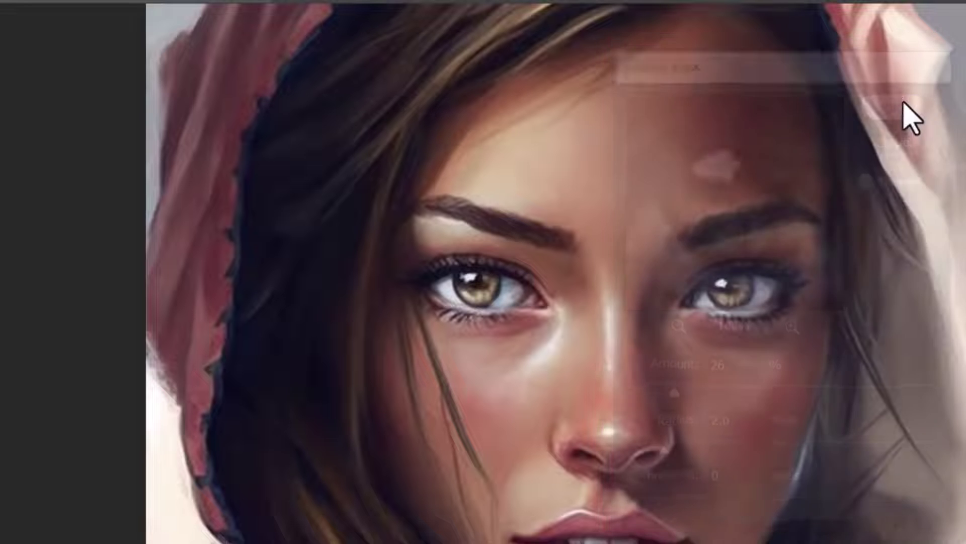
{"action": "left_click", "coordinate": [810, 226]}
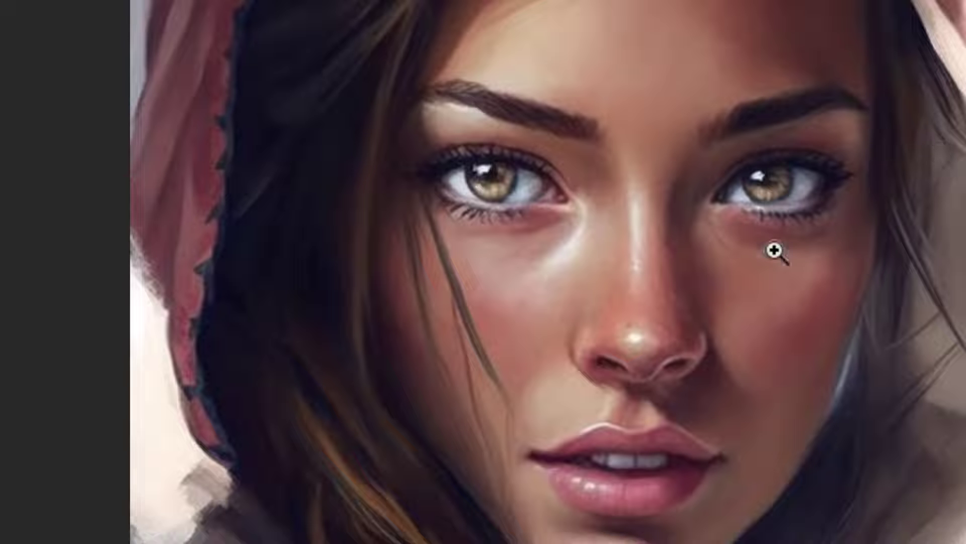
{"action": "left_click_drag", "start_coordinate": [764, 182], "coordinate": [822, 263]}
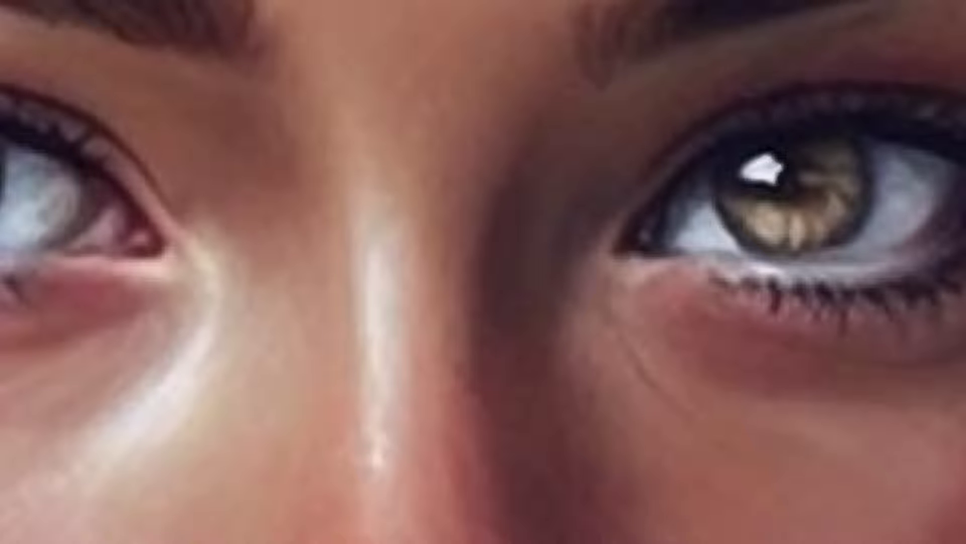
{"action": "mouse_move", "coordinate": [670, 509]}
{"action": "left_mouse_down"}
{"action": "mouse_move", "coordinate": [690, 259]}
{"action": "mouse_move", "coordinate": [755, 30]}
{"action": "left_mouse_up"}
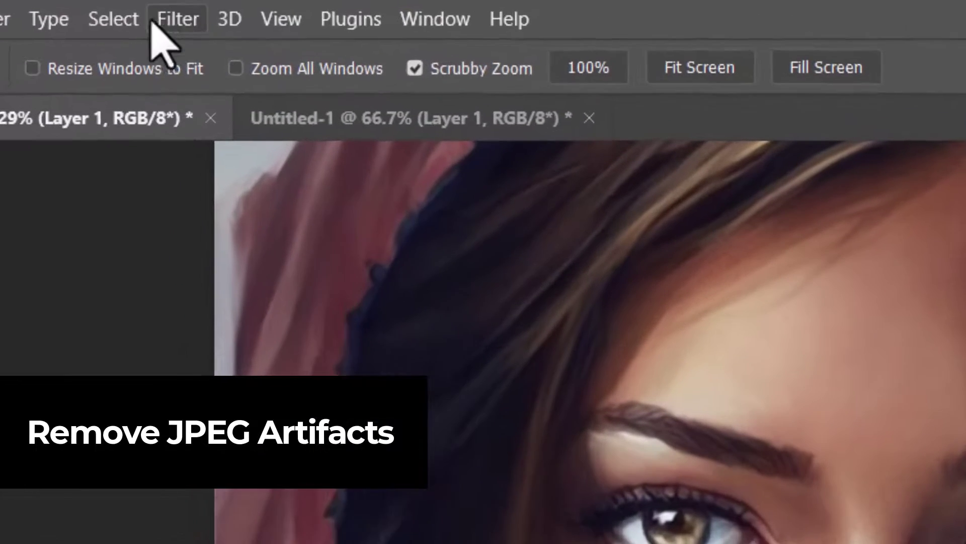
Step: Apply the JPEG Artifacts Removal neural filter to Layer 1 at High strength, with the output on a new layer
{"action": "left_click", "coordinate": [173, 7]}
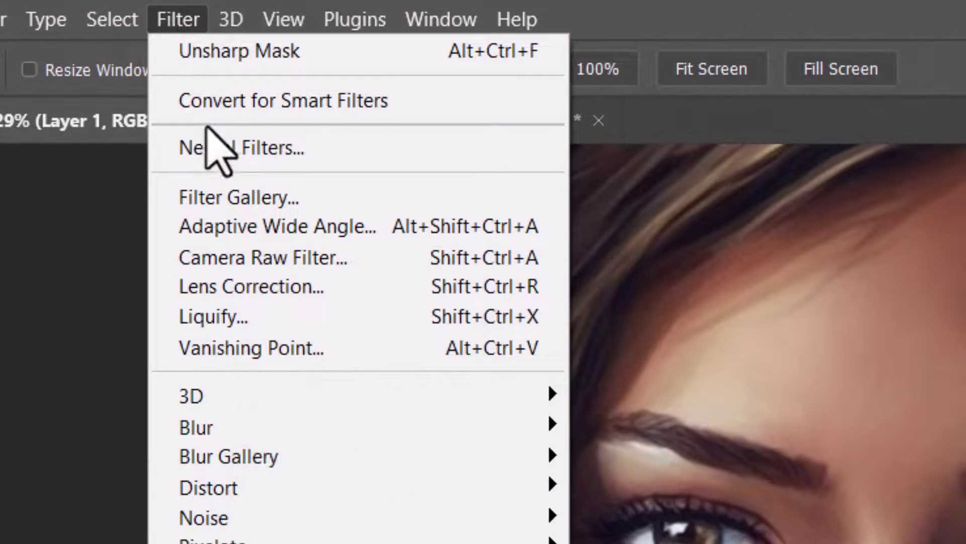
{"action": "left_click", "coordinate": [211, 150]}
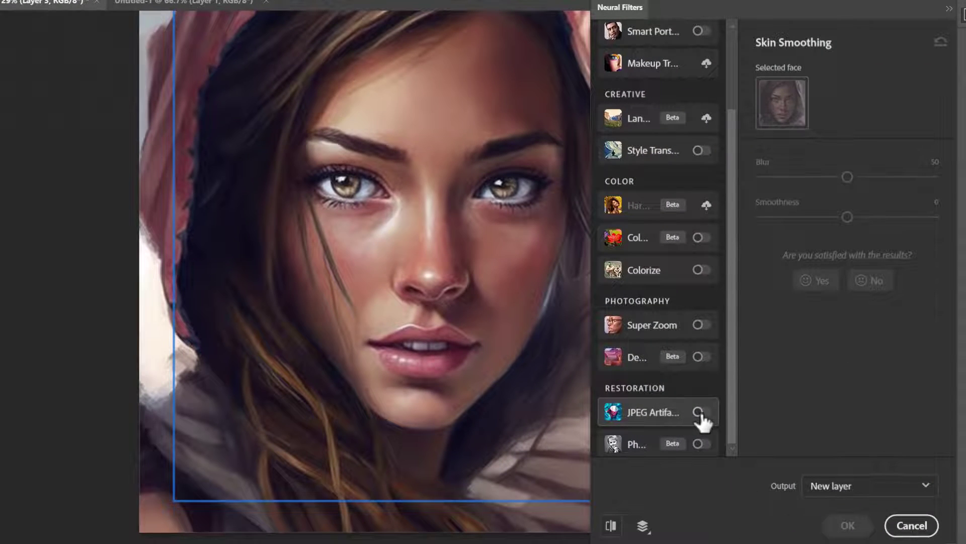
{"action": "left_click", "coordinate": [700, 413]}
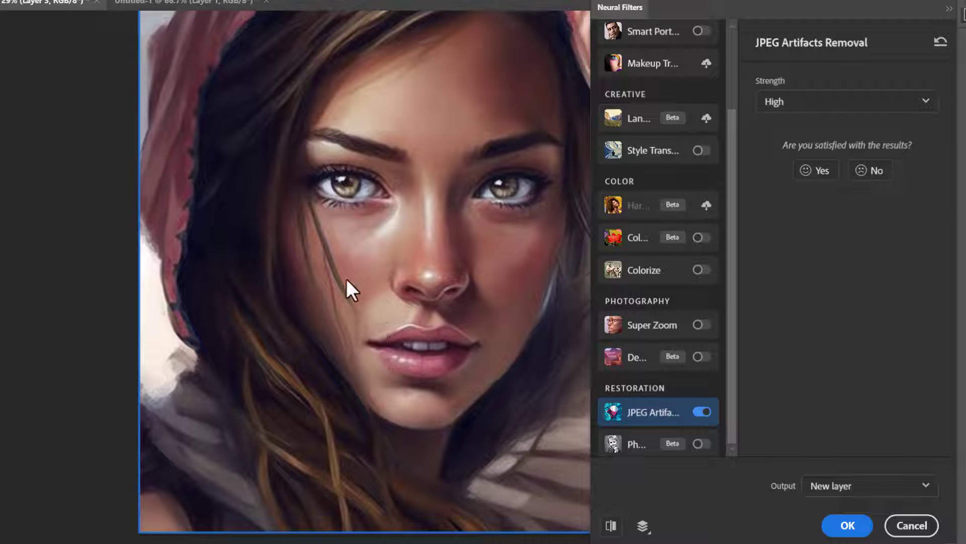
{"action": "left_click", "coordinate": [849, 103]}
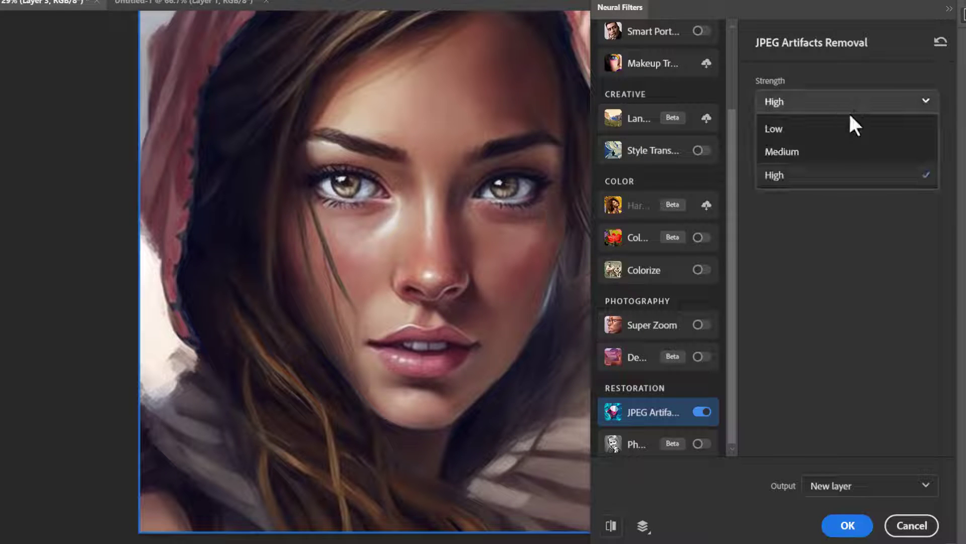
{"action": "left_click", "coordinate": [858, 75]}
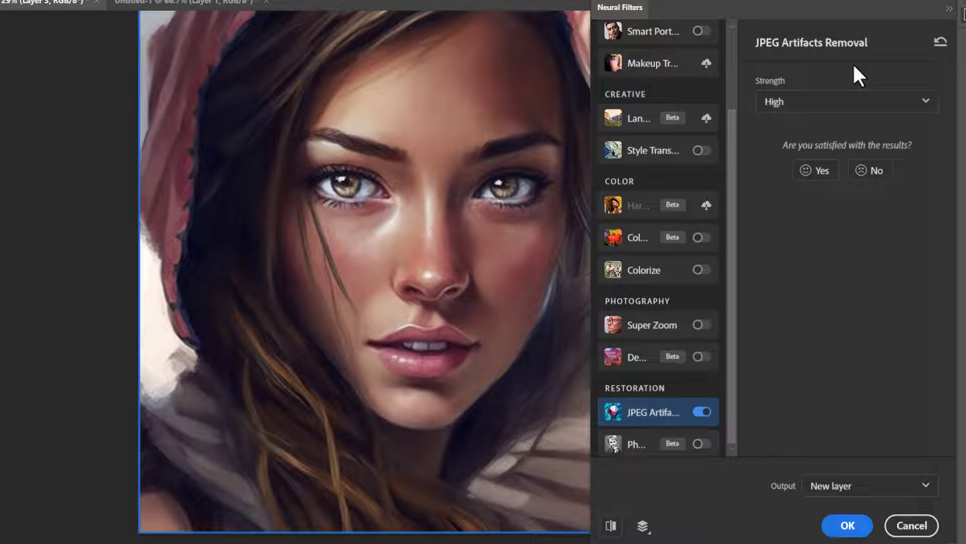
{"action": "left_click", "coordinate": [848, 526]}
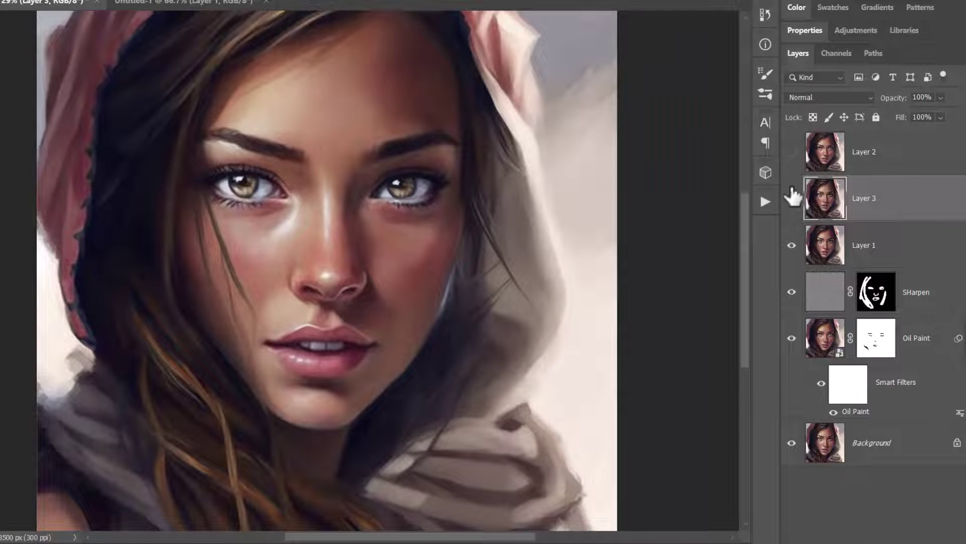
Step: Compare the portrait with and without the artifact-removed Layer 3, examining the eyes and skin closely and at full view
{"action": "left_click", "coordinate": [793, 199]}
{"action": "left_click", "coordinate": [793, 198]}
{"action": "left_click", "coordinate": [792, 199]}
{"action": "left_click", "coordinate": [792, 198]}
{"action": "left_click", "coordinate": [792, 198]}
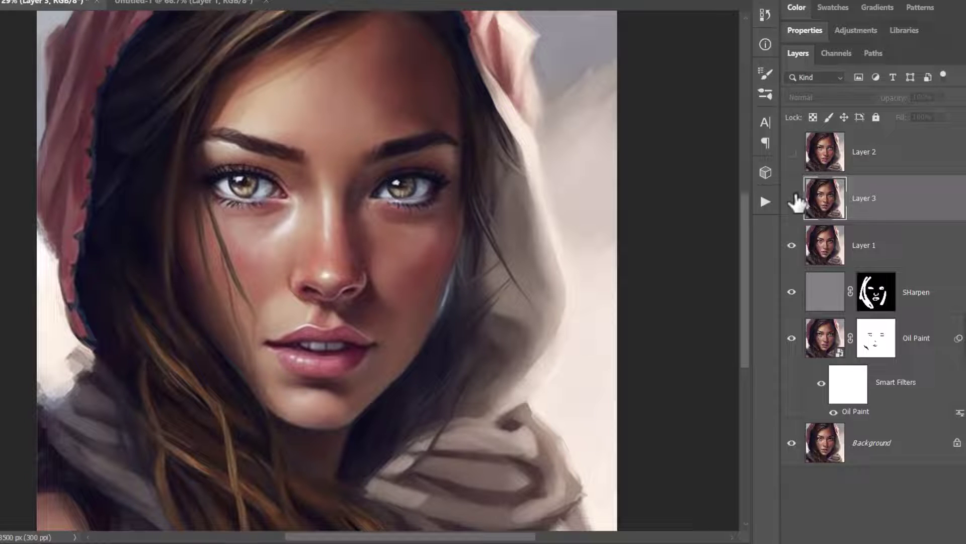
{"action": "left_click", "coordinate": [792, 198]}
{"action": "left_click_drag", "start_coordinate": [392, 181], "coordinate": [425, 209]}
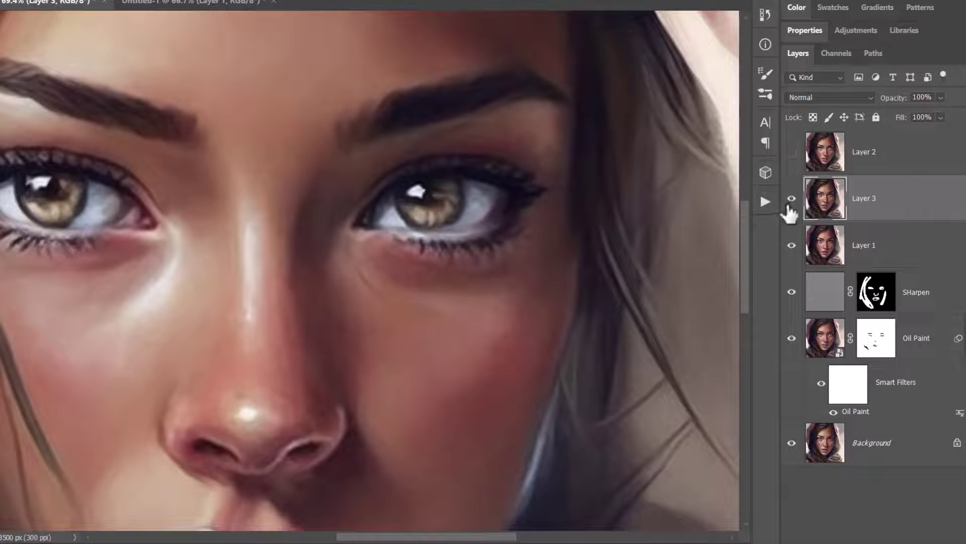
{"action": "left_click", "coordinate": [788, 207]}
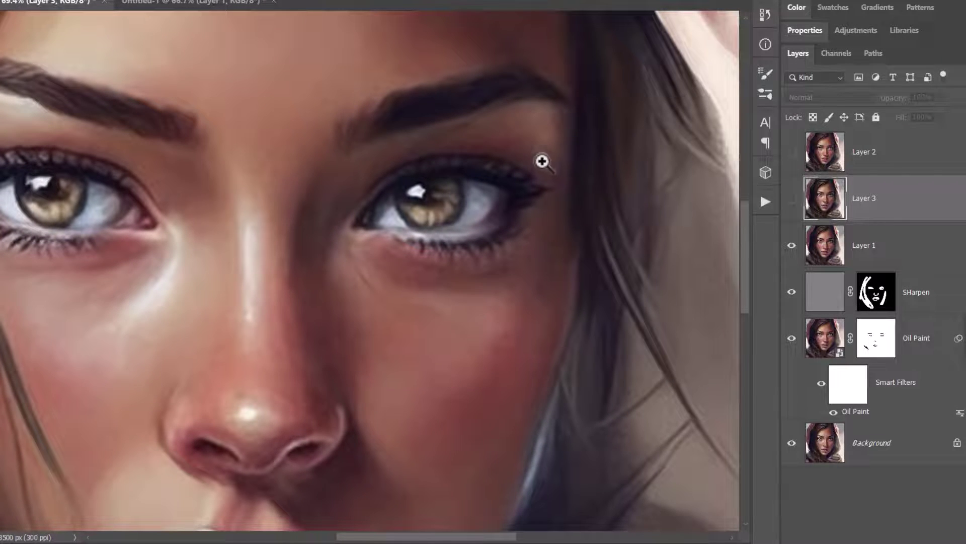
{"action": "left_click", "coordinate": [792, 202]}
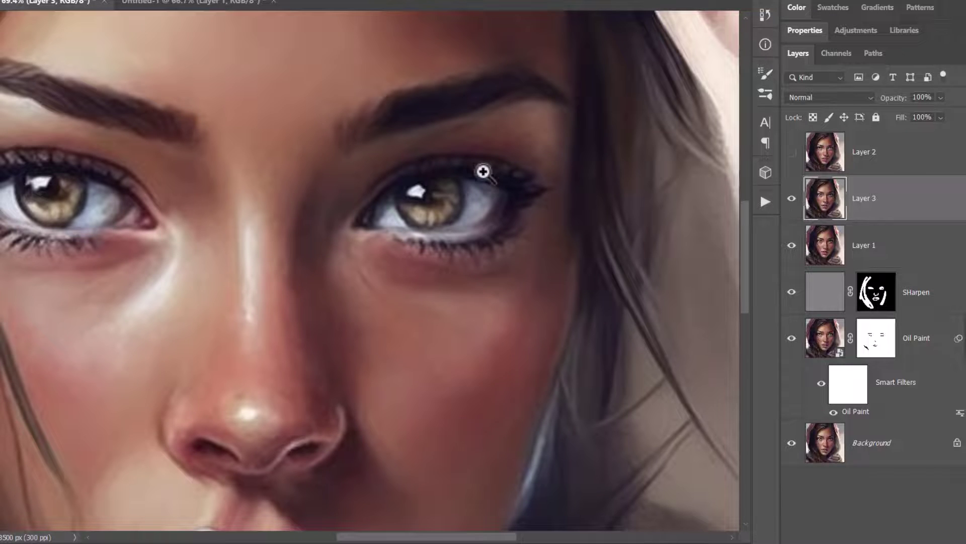
{"action": "left_click_drag", "start_coordinate": [476, 206], "coordinate": [431, 188]}
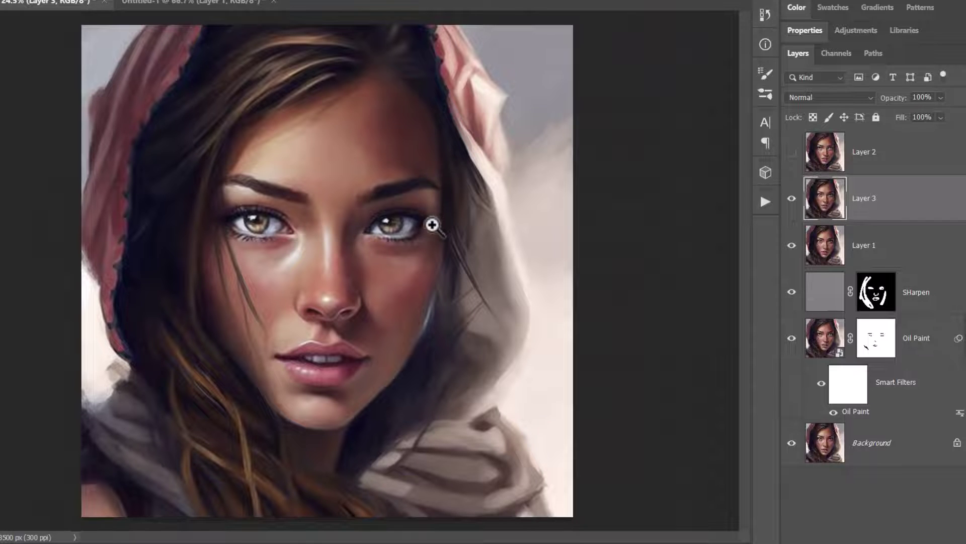
{"action": "left_click_drag", "start_coordinate": [431, 222], "coordinate": [415, 223]}
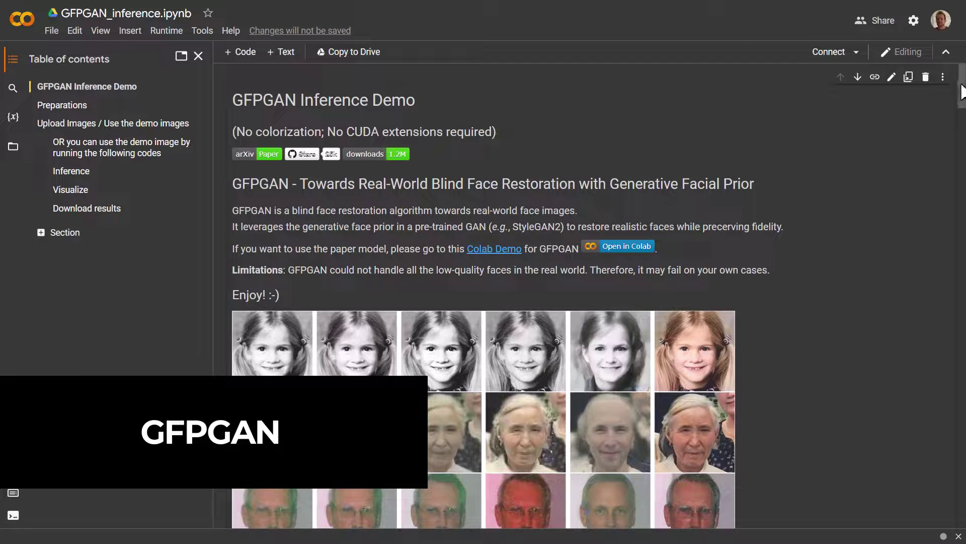
Step: Switch to the GFPGAN_inference.ipynb notebook in Colab and run the cell that clones the repository and sets up the environment
{"action": "mouse_move", "coordinate": [961, 86]}
{"action": "left_mouse_down"}
{"action": "mouse_move", "coordinate": [944, 109]}
{"action": "mouse_move", "coordinate": [950, 141]}
{"action": "left_mouse_up"}
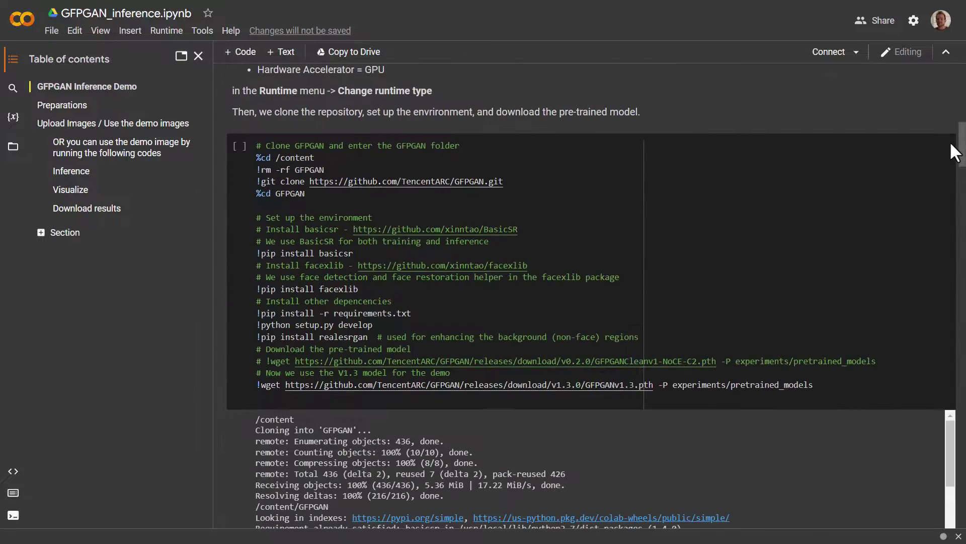
{"action": "left_click", "coordinate": [240, 147]}
{"action": "left_click", "coordinate": [643, 332]}
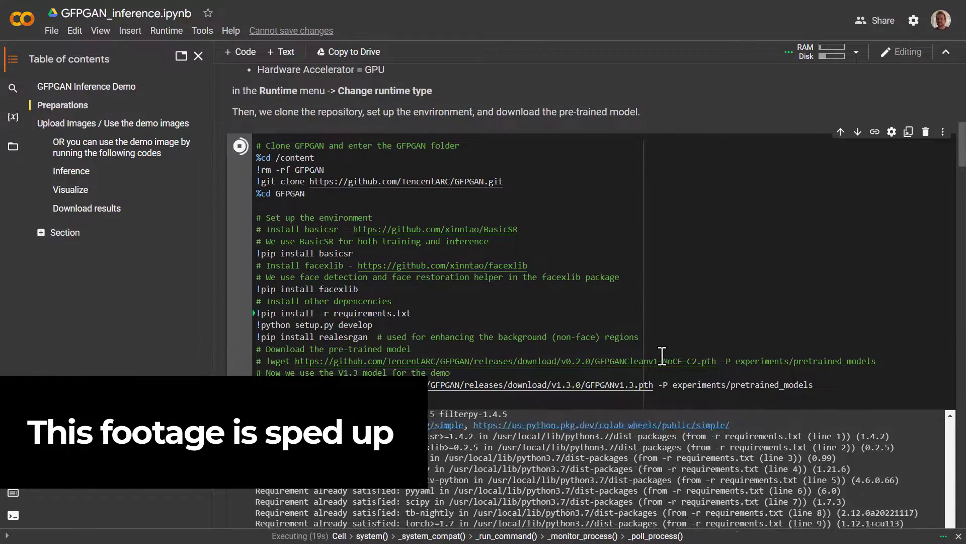
Step: Run the image upload cell and upload the portrait file from the desktop folder "the things"
{"action": "scroll", "coordinate": [673, 351], "scroll_direction": "down", "scroll_amount": 15}
{"action": "left_click", "coordinate": [239, 116]}
{"action": "left_click", "coordinate": [282, 331]}
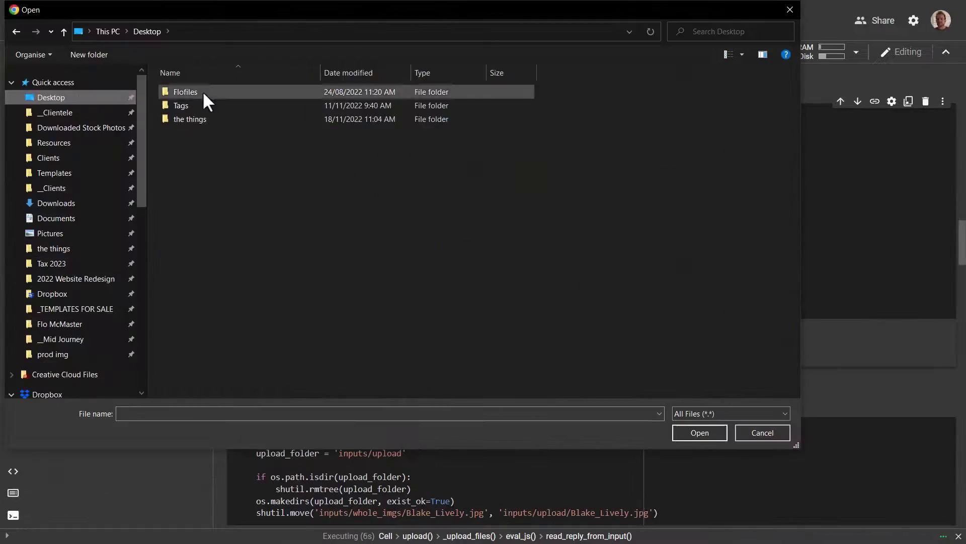
{"action": "double_click", "coordinate": [190, 119]}
{"action": "double_click", "coordinate": [372, 359]}
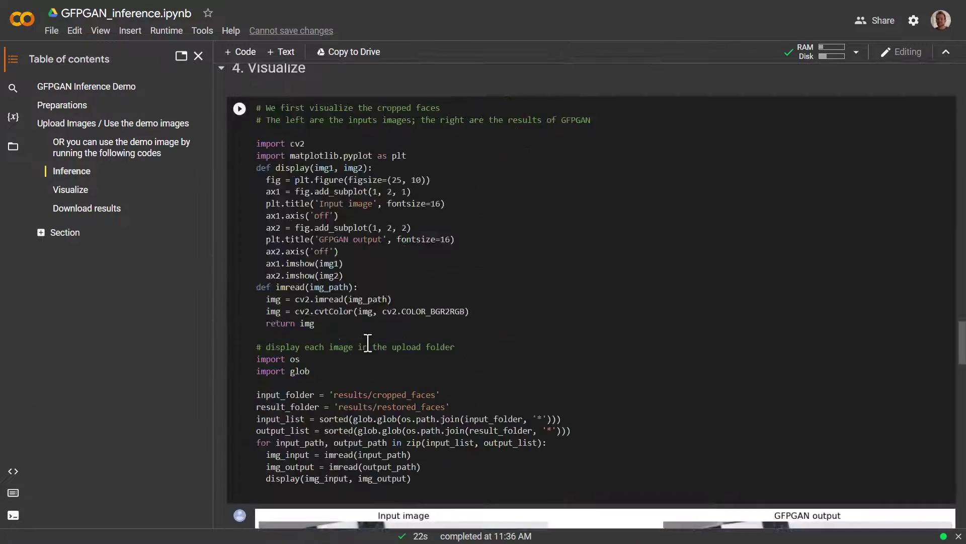
Step: Visualize the restored face in the notebook and download the GFPGAN results as download.zip
{"action": "scroll", "coordinate": [311, 192], "scroll_direction": "up", "scroll_amount": 3}
{"action": "scroll", "coordinate": [309, 209], "scroll_direction": "down", "scroll_amount": 17}
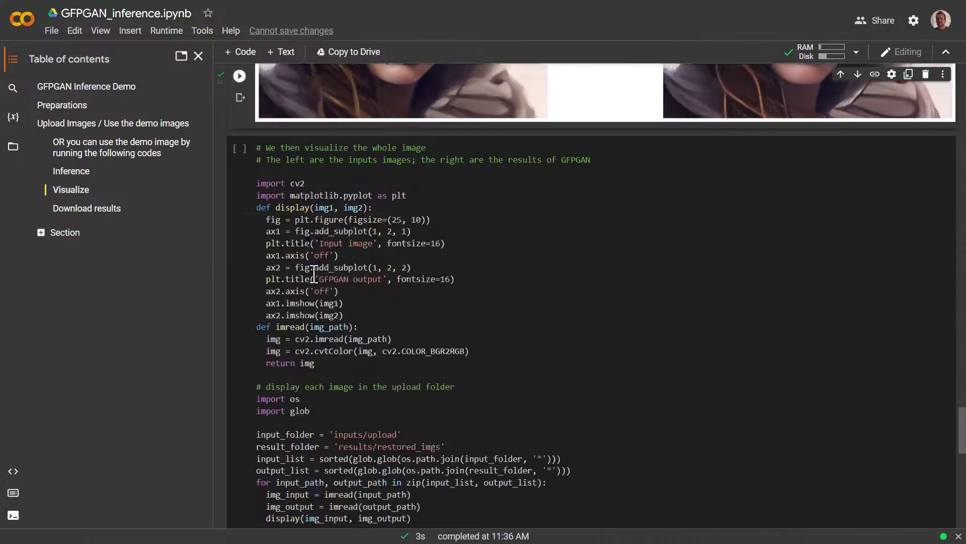
{"action": "scroll", "coordinate": [313, 273], "scroll_direction": "down", "scroll_amount": 12}
{"action": "left_click", "coordinate": [239, 331]}
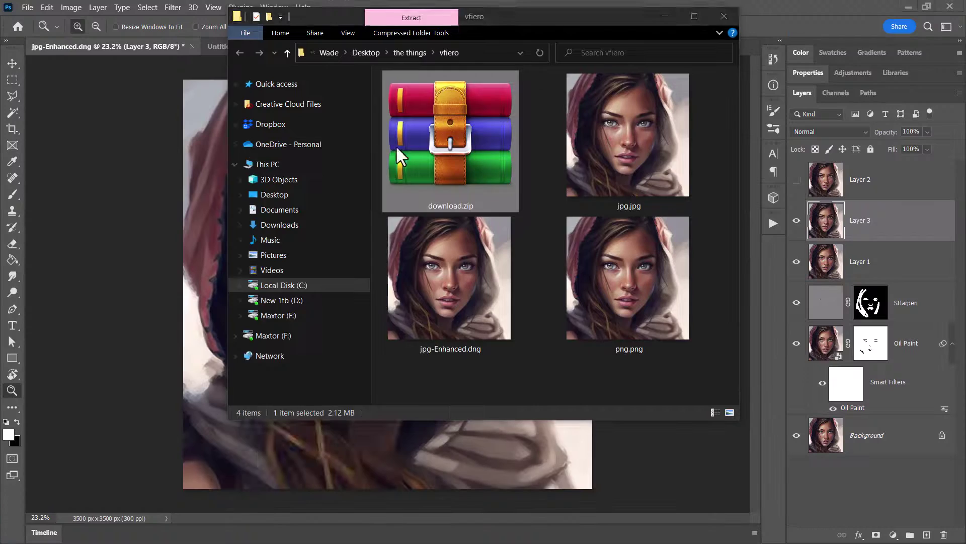
Step: Preview the restored jpg.jpg, place it above Layer 3 in the Photoshop portrait document and scale it to fill the canvas
{"action": "double_click", "coordinate": [395, 145]}
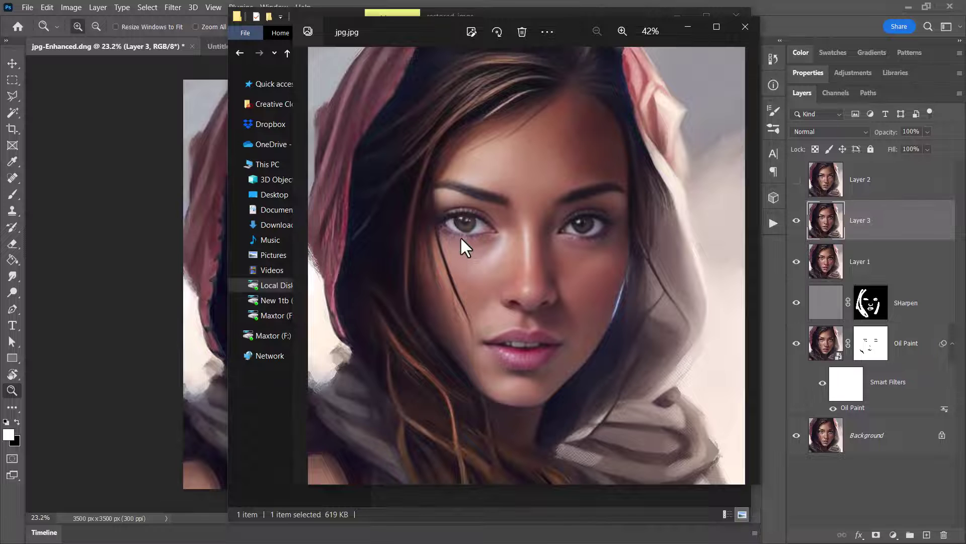
{"action": "left_click", "coordinate": [745, 30]}
{"action": "left_click_drag", "start_coordinate": [510, 22], "coordinate": [0, 65]}
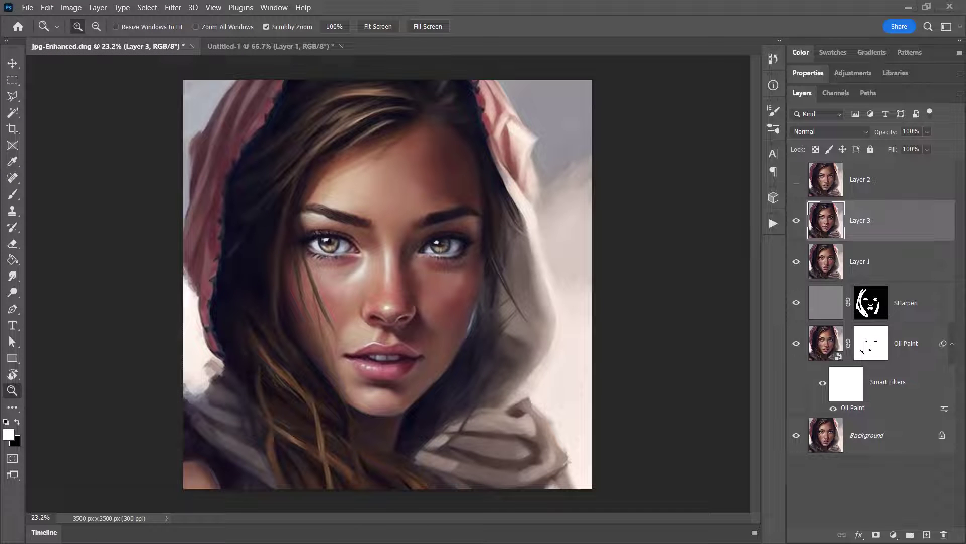
{"action": "left_click_drag", "start_coordinate": [20, 177], "coordinate": [416, 317]}
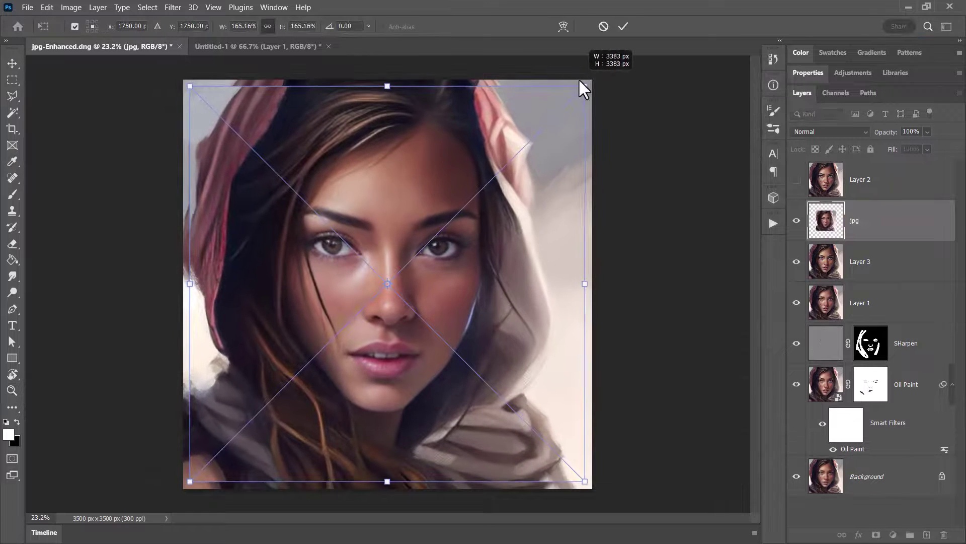
{"action": "left_click_drag", "start_coordinate": [580, 79], "coordinate": [591, 76]}
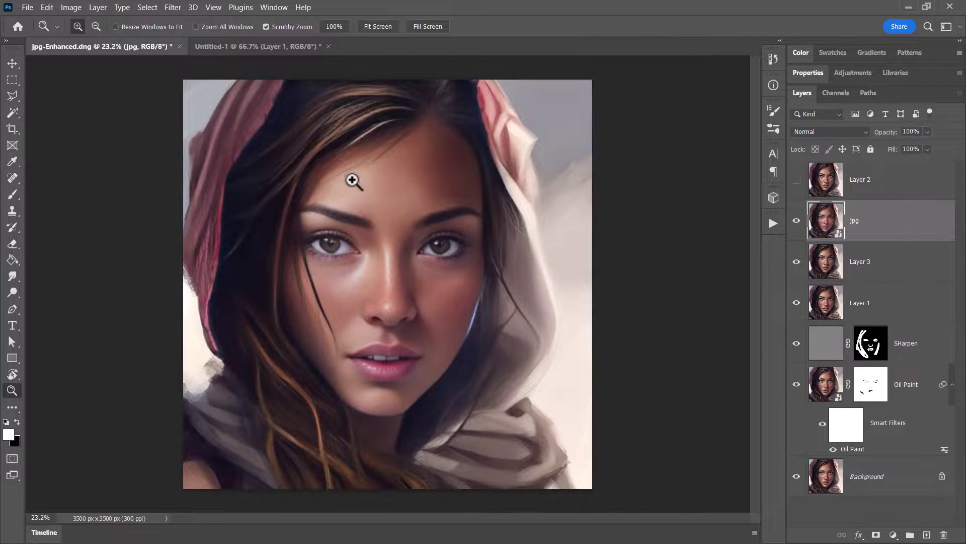
Step: Add a layer mask to the jpg layer, compare it with the layers below and invert the mask to black
{"action": "left_click_drag", "start_coordinate": [353, 182], "coordinate": [408, 272]}
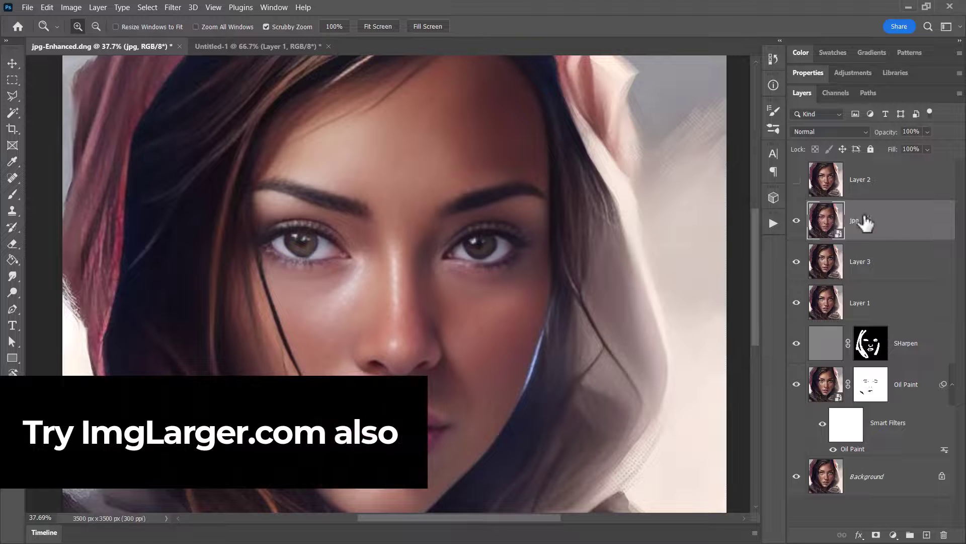
{"action": "left_click", "coordinate": [877, 536]}
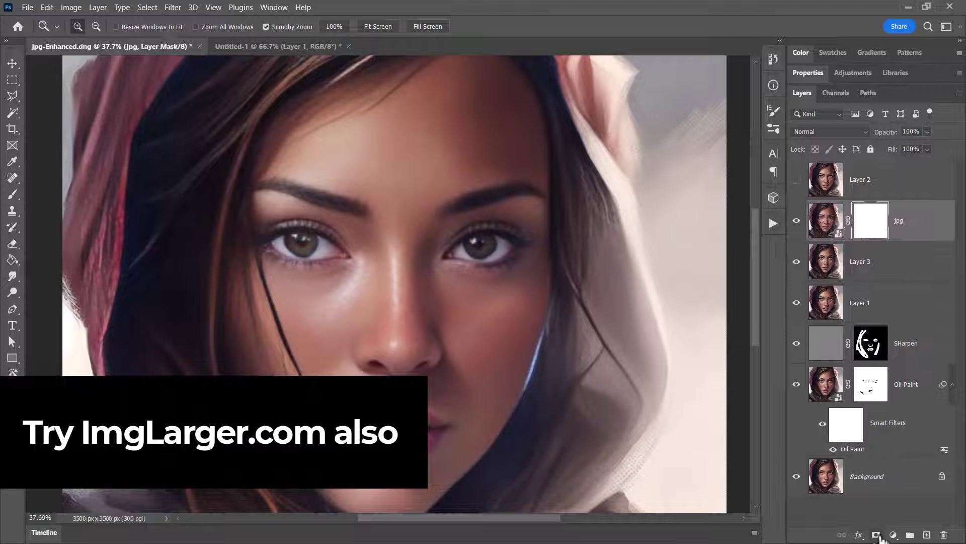
{"action": "left_click", "coordinate": [796, 222]}
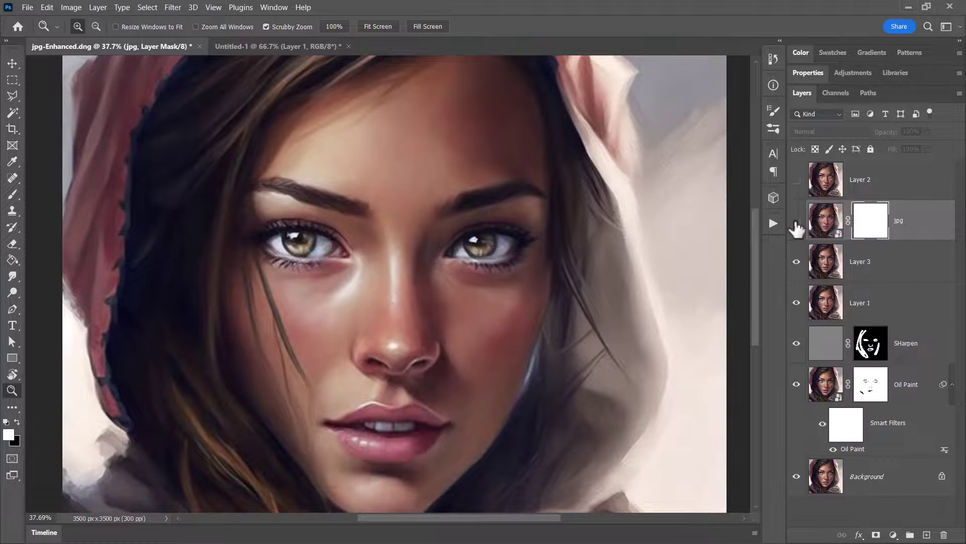
{"action": "left_click", "coordinate": [796, 221]}
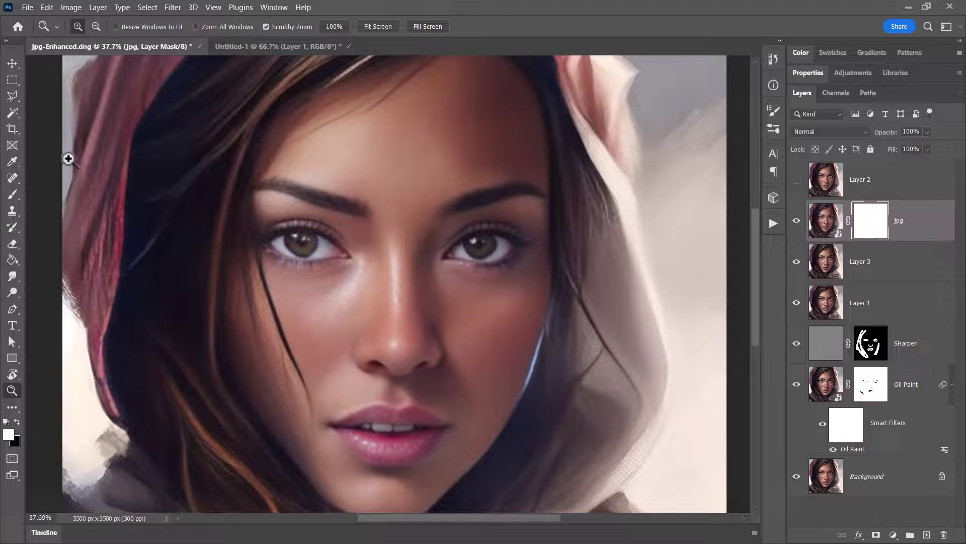
{"action": "left_click", "coordinate": [20, 198]}
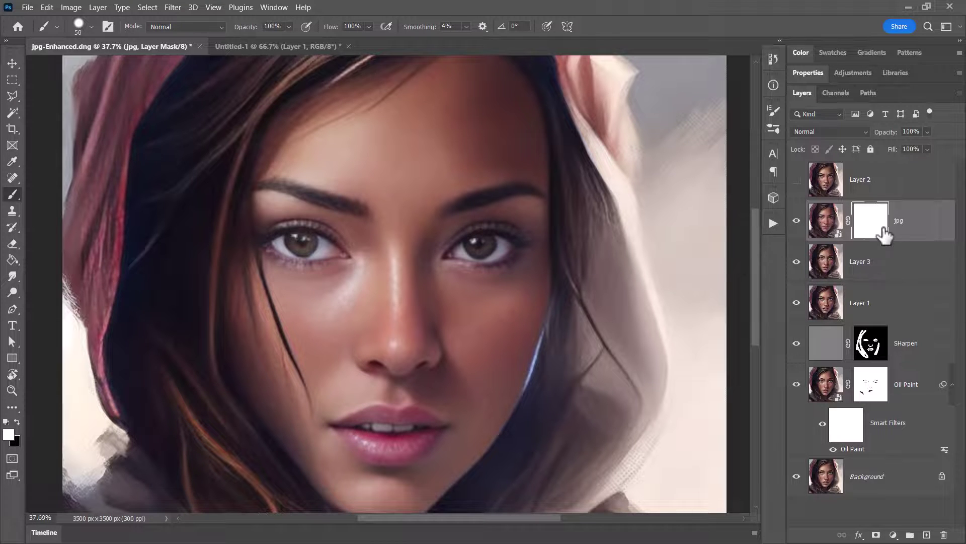
{"action": "key", "text": "ctrl+i"}
{"action": "scroll", "coordinate": [453, 179], "scroll_direction": "down", "scroll_amount": 2}
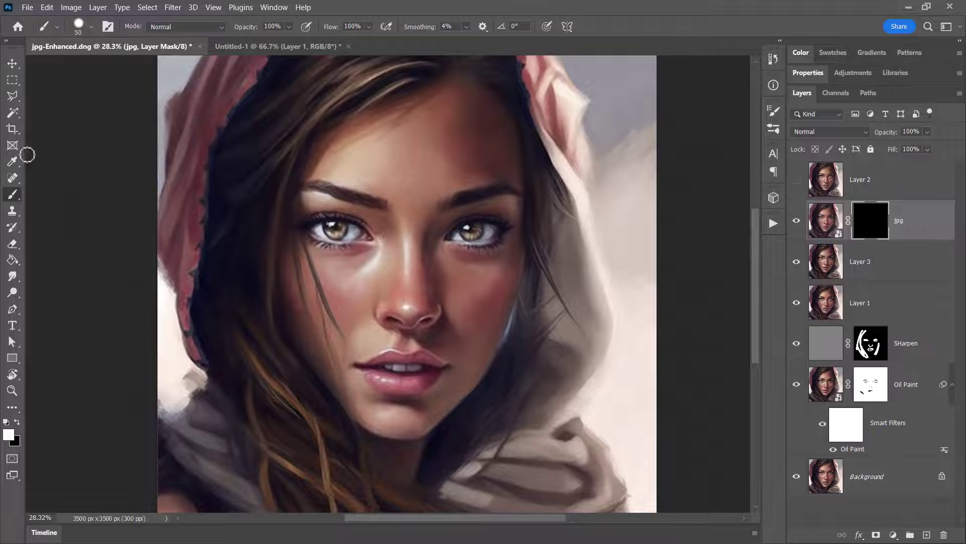
Step: Paint white on the jpg layer's mask with a 175 px brush over the nose and cheeks to reveal the restored skin
{"action": "left_click", "coordinate": [400, 268]}
{"action": "key", "text": "bracketright"}
{"action": "key", "text": "bracketright"}
{"action": "key", "text": "bracketright"}
{"action": "key", "text": "bracketright"}
{"action": "key", "text": "bracketright"}
{"action": "key", "text": "bracketright"}
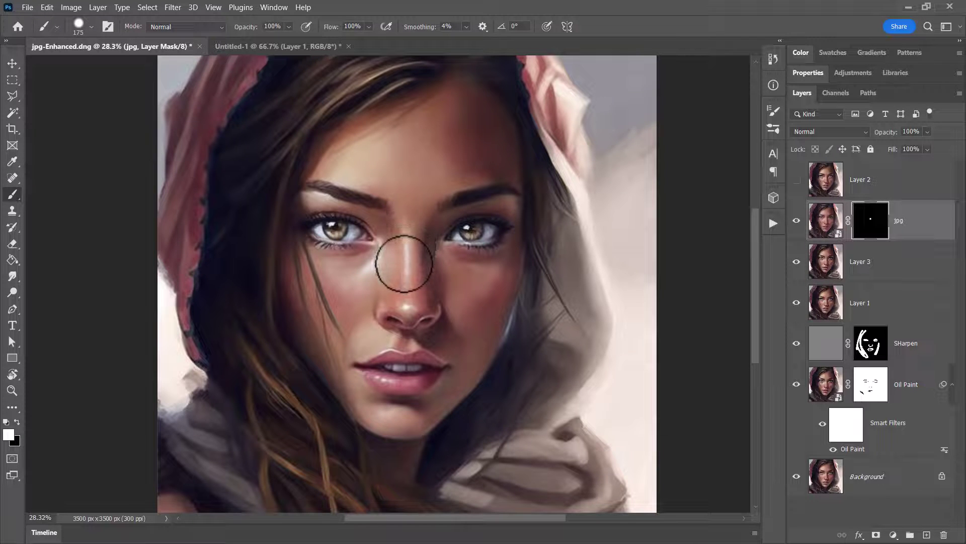
{"action": "mouse_move", "coordinate": [389, 266]}
{"action": "left_mouse_down"}
{"action": "mouse_move", "coordinate": [342, 309]}
{"action": "mouse_move", "coordinate": [370, 266]}
{"action": "mouse_move", "coordinate": [329, 276]}
{"action": "left_mouse_up"}
{"action": "mouse_move", "coordinate": [538, 297]}
{"action": "left_mouse_down"}
{"action": "mouse_move", "coordinate": [464, 282]}
{"action": "mouse_move", "coordinate": [501, 313]}
{"action": "mouse_move", "coordinate": [478, 275]}
{"action": "mouse_move", "coordinate": [497, 279]}
{"action": "mouse_move", "coordinate": [479, 338]}
{"action": "mouse_move", "coordinate": [507, 292]}
{"action": "mouse_move", "coordinate": [481, 364]}
{"action": "mouse_move", "coordinate": [456, 285]}
{"action": "mouse_move", "coordinate": [464, 345]}
{"action": "left_mouse_up"}
Step: Soften the brush, enlarge it to 400 px and paint white on the jpg mask over the hair around the face
{"action": "left_click", "coordinate": [91, 27]}
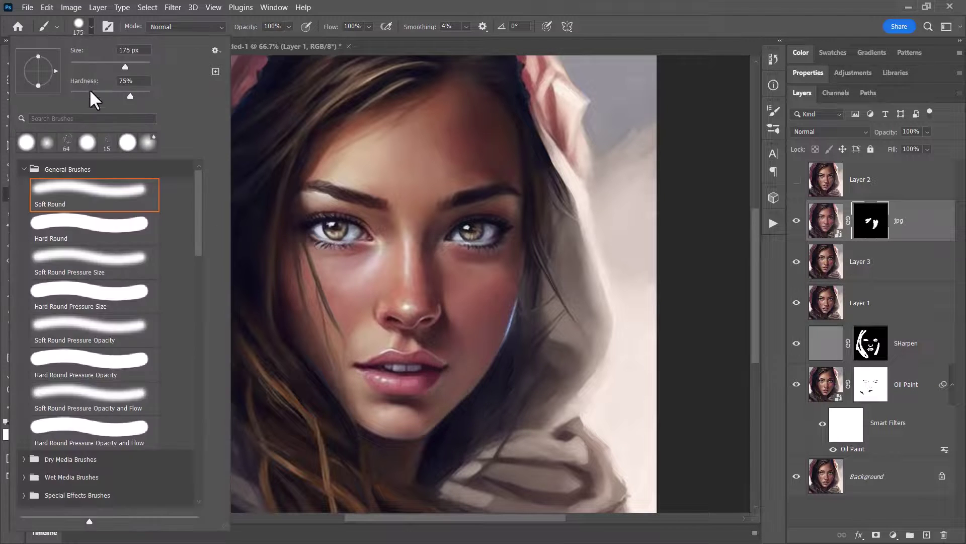
{"action": "mouse_move", "coordinate": [514, 272]}
{"action": "left_mouse_down"}
{"action": "mouse_move", "coordinate": [505, 305]}
{"action": "mouse_move", "coordinate": [517, 239]}
{"action": "left_mouse_up"}
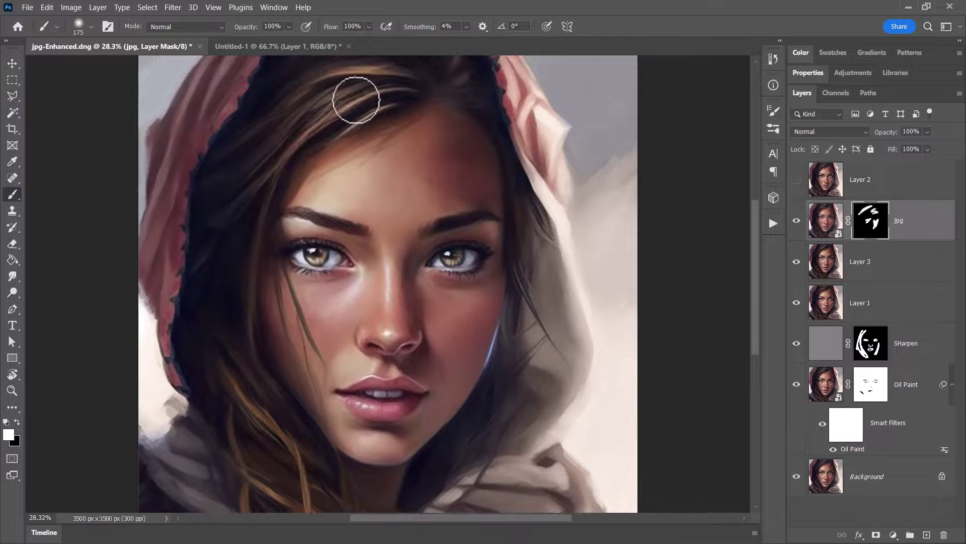
{"action": "mouse_move", "coordinate": [358, 102]}
{"action": "left_mouse_down"}
{"action": "mouse_move", "coordinate": [394, 205]}
{"action": "mouse_move", "coordinate": [399, 170]}
{"action": "mouse_move", "coordinate": [409, 225]}
{"action": "left_mouse_up"}
{"action": "key", "text": "bracketright"}
{"action": "key", "text": "bracketright"}
{"action": "key", "text": "bracketright"}
{"action": "key", "text": "bracketright"}
{"action": "key", "text": "bracketright"}
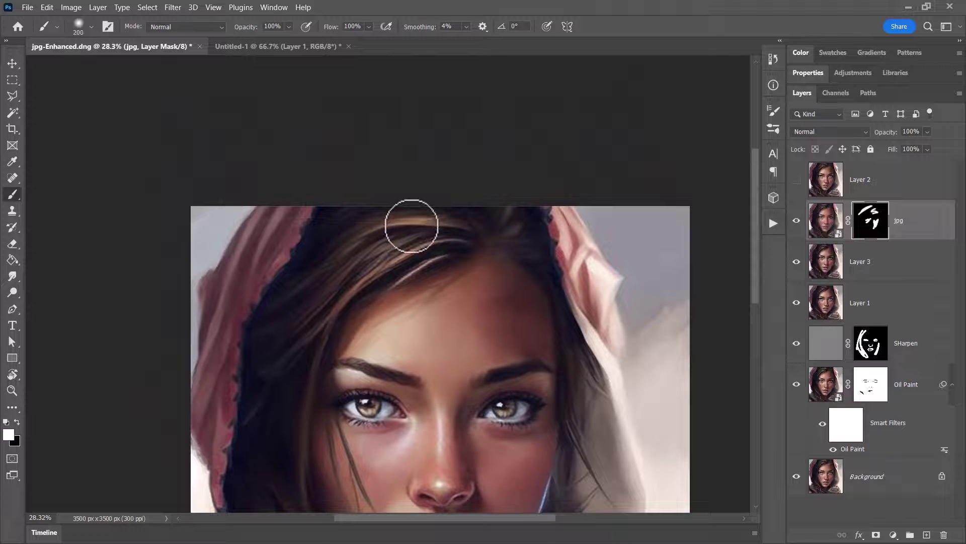
{"action": "scroll", "coordinate": [453, 166], "scroll_direction": "down", "scroll_amount": 3}
{"action": "scroll", "coordinate": [453, 166], "scroll_direction": "left", "scroll_amount": 1}
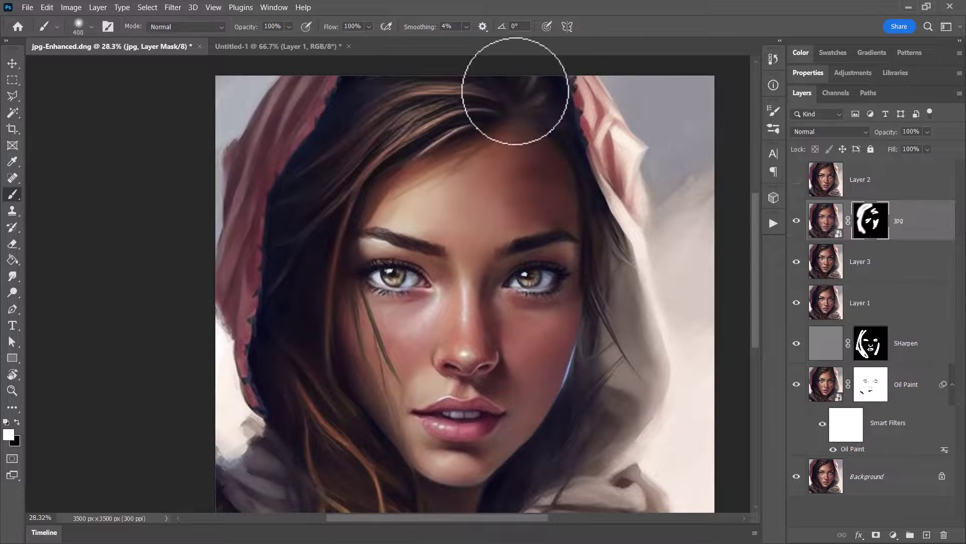
{"action": "left_click_drag", "start_coordinate": [594, 217], "coordinate": [623, 390]}
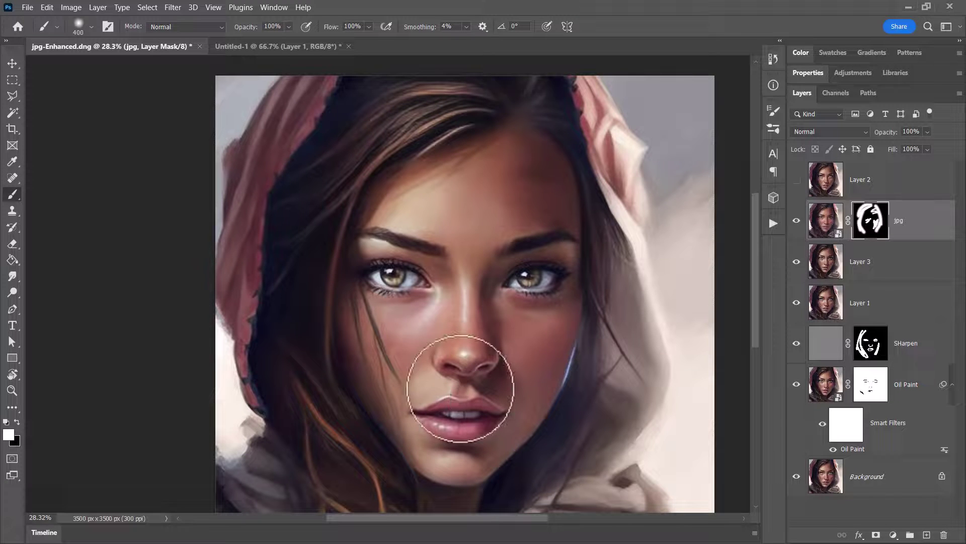
Step: Reduce the brush to 150 px and paint white on the jpg mask around the nose and mouth
{"action": "key", "text": "bracketleft"}
{"action": "key", "text": "bracketleft"}
{"action": "key", "text": "bracketleft"}
{"action": "left_click_drag", "start_coordinate": [464, 351], "coordinate": [490, 349]}
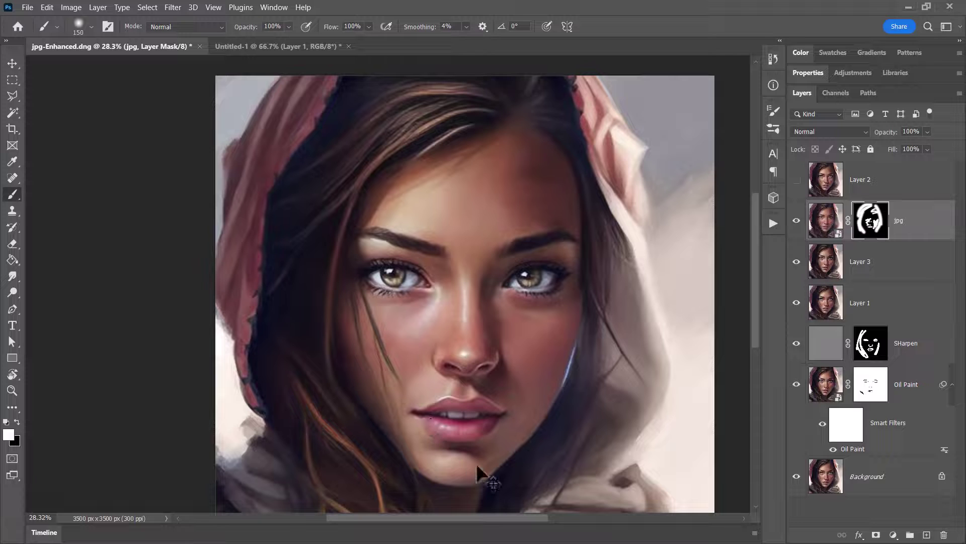
Step: Paint white on the jpg mask over the chin and mouth and reduce the brush to 80 px
{"action": "mouse_move", "coordinate": [476, 463]}
{"action": "left_mouse_down"}
{"action": "mouse_move", "coordinate": [440, 432]}
{"action": "mouse_move", "coordinate": [488, 431]}
{"action": "mouse_move", "coordinate": [456, 412]}
{"action": "mouse_move", "coordinate": [444, 418]}
{"action": "mouse_move", "coordinate": [478, 421]}
{"action": "mouse_move", "coordinate": [458, 417]}
{"action": "left_mouse_up"}
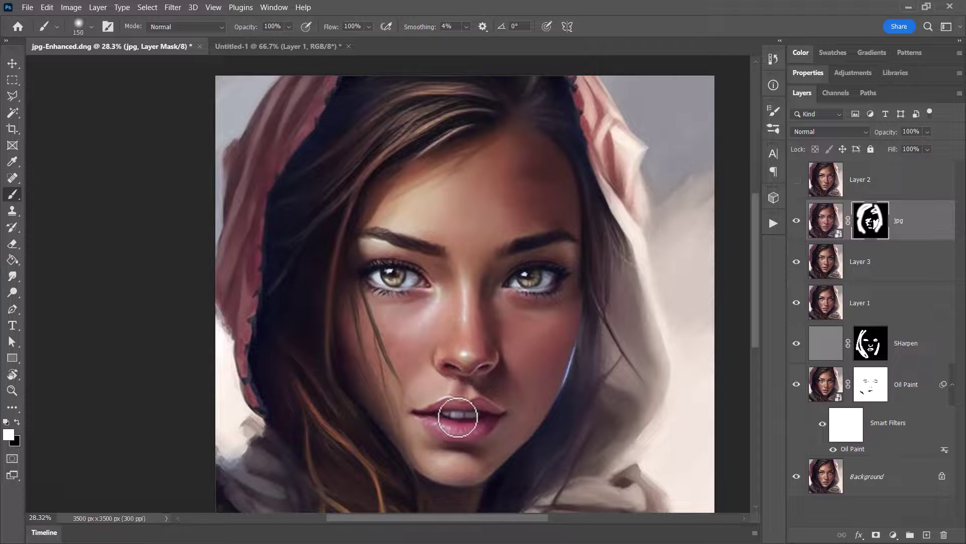
{"action": "key", "text": "bracketleft"}
{"action": "key", "text": "bracketleft"}
{"action": "key", "text": "bracketleft"}
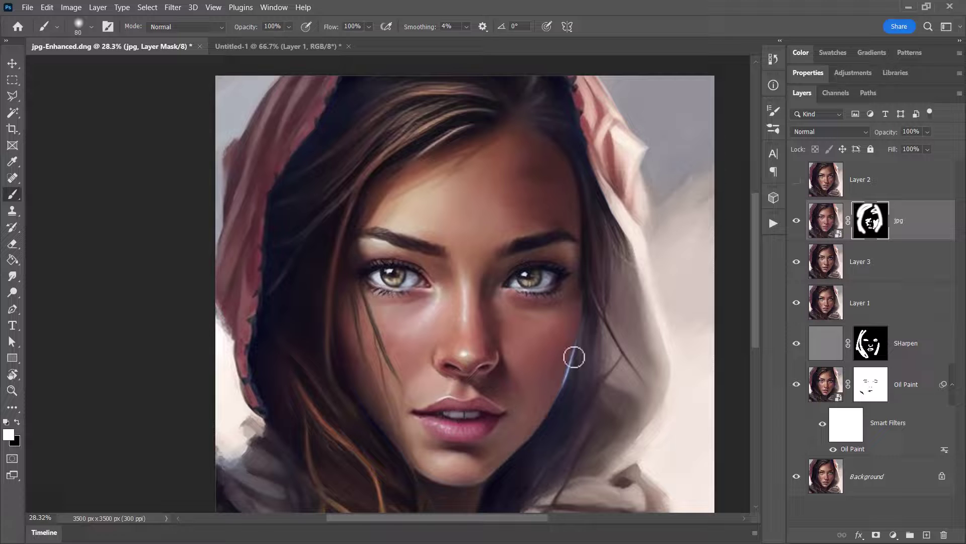
Step: Hide and show the jpg layer to compare the whole portrait with and without the blended restoration
{"action": "scroll", "coordinate": [575, 358], "scroll_direction": "down", "scroll_amount": 5}
{"action": "scroll", "coordinate": [574, 357], "scroll_direction": "left", "scroll_amount": 1}
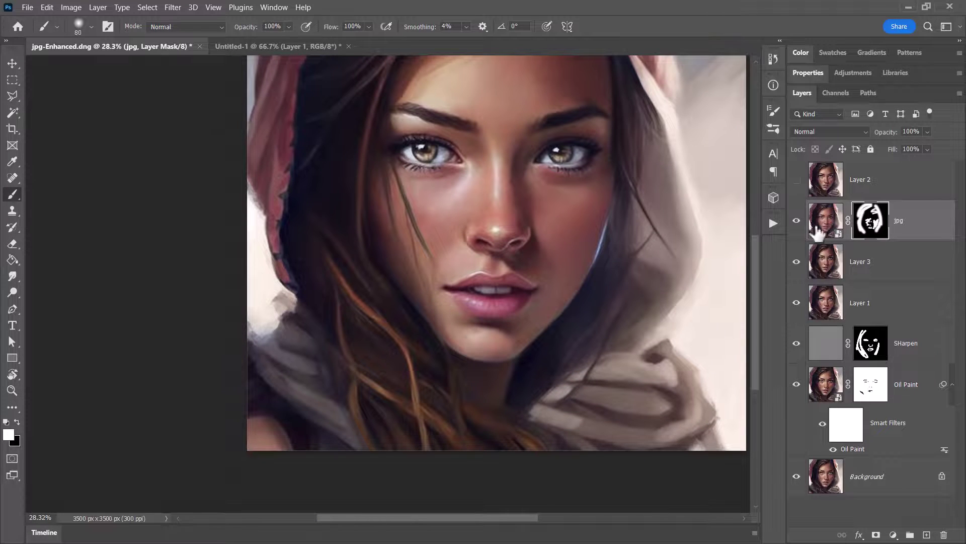
{"action": "scroll", "coordinate": [525, 249], "scroll_direction": "down", "scroll_amount": 2}
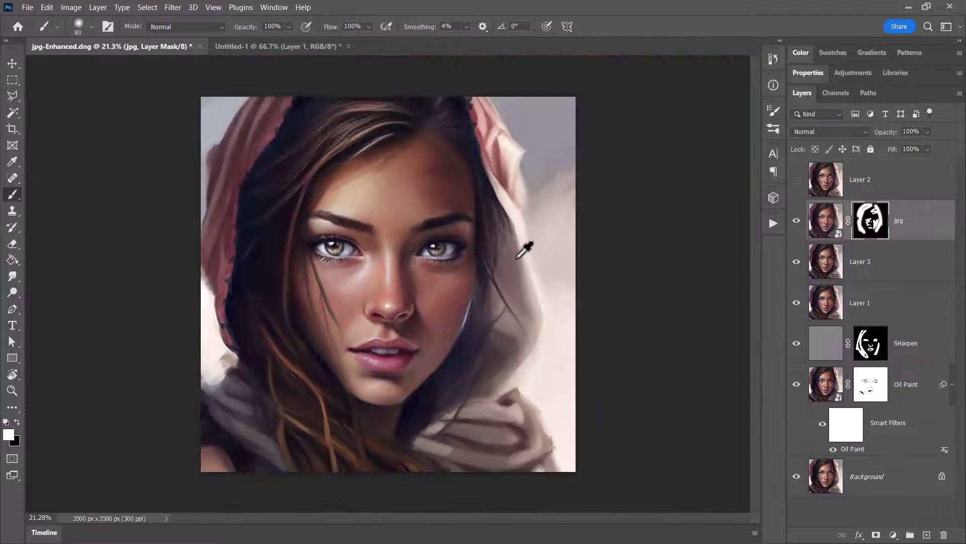
{"action": "left_click", "coordinate": [797, 222]}
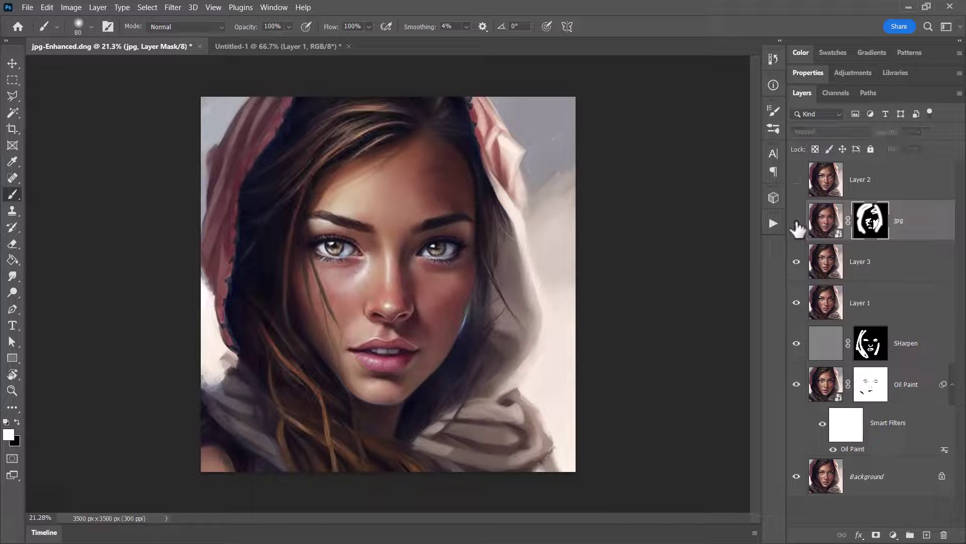
{"action": "left_click", "coordinate": [798, 222]}
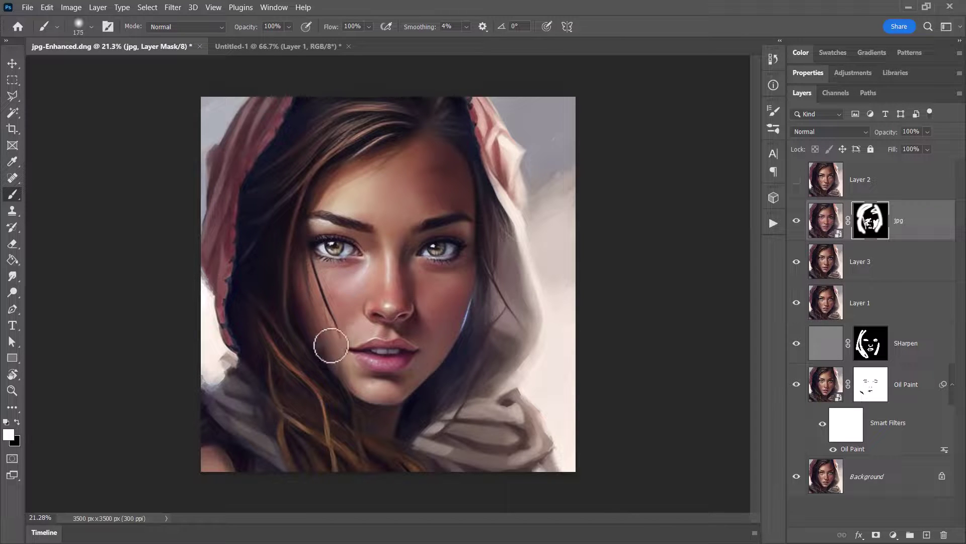
Step: Paint white on the jpg mask over the cheek's loose hair strand with a 175 px brush and over the eyebrows with a smaller one
{"action": "key", "text": "bracketright"}
{"action": "key", "text": "bracketright"}
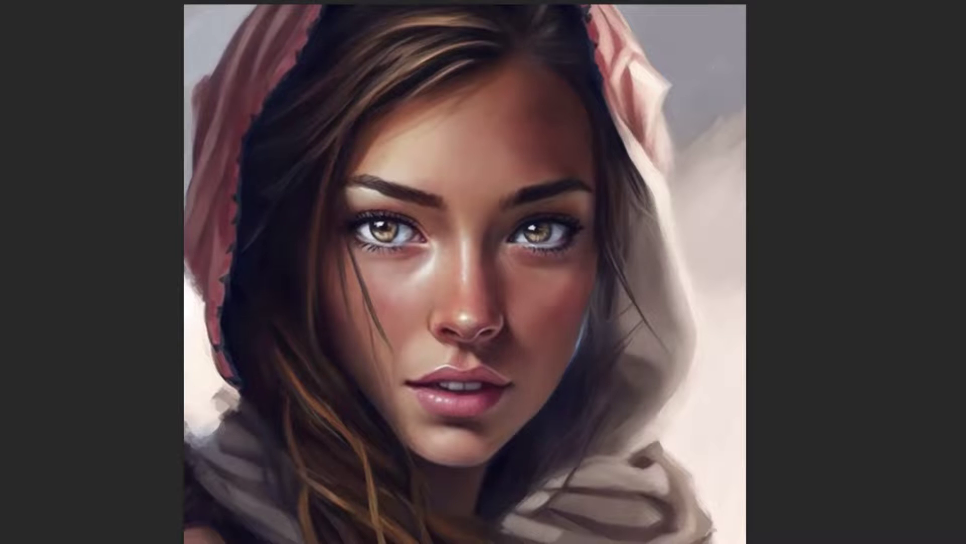
{"action": "left_click_drag", "start_coordinate": [383, 184], "coordinate": [453, 210]}
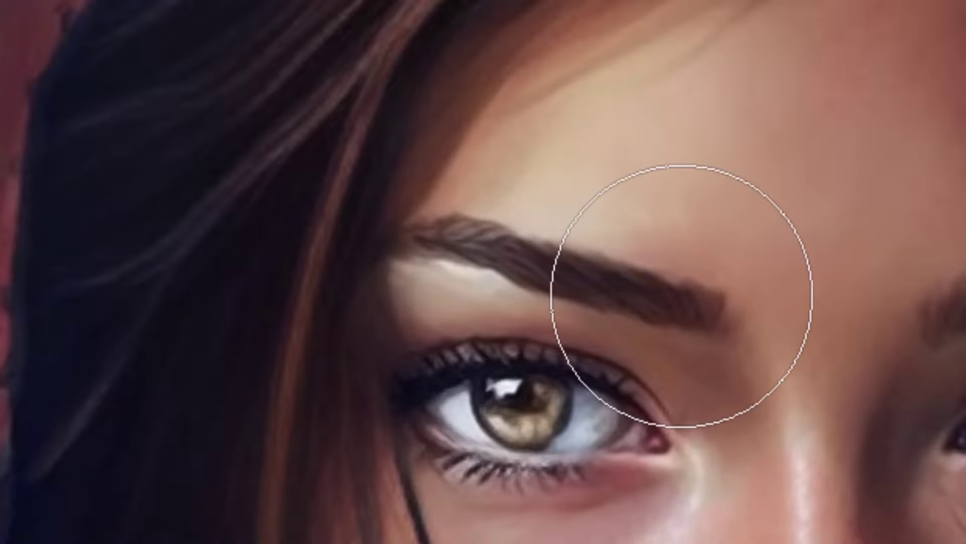
{"action": "key", "text": "bracketleft"}
{"action": "key", "text": "bracketleft"}
{"action": "key", "text": "bracketleft"}
{"action": "key", "text": "bracketleft"}
{"action": "mouse_move", "coordinate": [682, 297]}
{"action": "left_mouse_down"}
{"action": "mouse_move", "coordinate": [507, 256]}
{"action": "mouse_move", "coordinate": [398, 248]}
{"action": "left_mouse_up"}
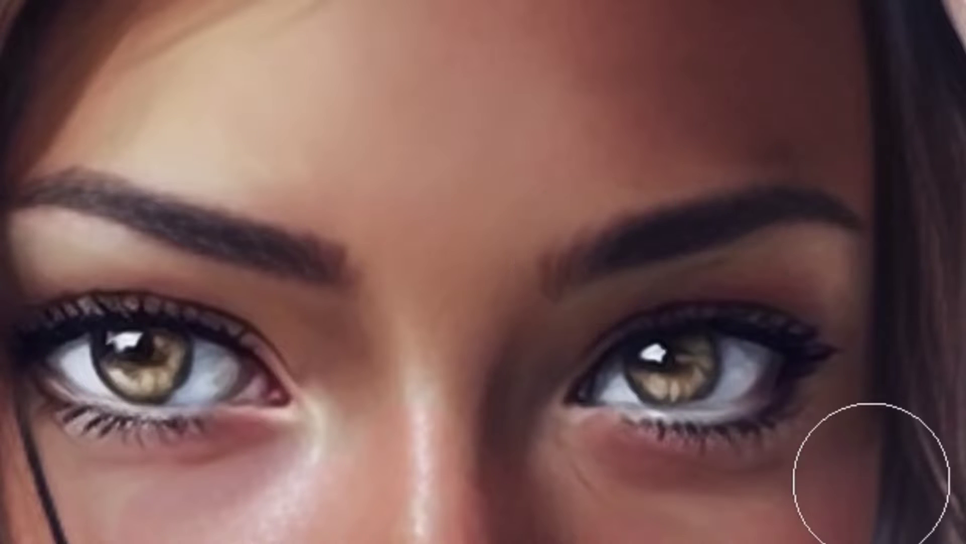
Step: Check the document's pixel dimensions in Image Size, close it without changes and inspect the nose and cheeks up close
{"action": "scroll", "coordinate": [566, 187], "scroll_direction": "down", "scroll_amount": 2}
{"action": "scroll", "coordinate": [647, 216], "scroll_direction": "down", "scroll_amount": 5}
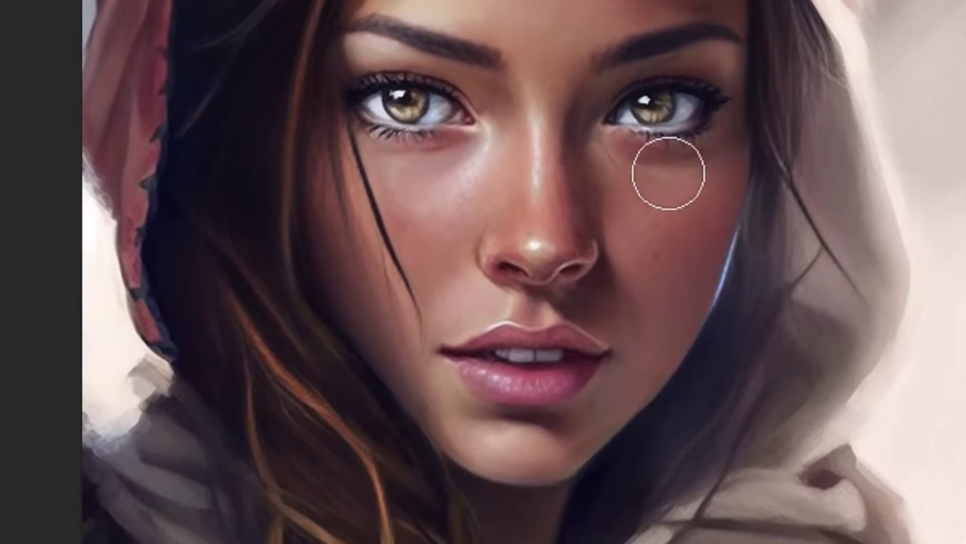
{"action": "scroll", "coordinate": [669, 195], "scroll_direction": "down", "scroll_amount": 2}
{"action": "scroll", "coordinate": [669, 194], "scroll_direction": "up", "scroll_amount": 1}
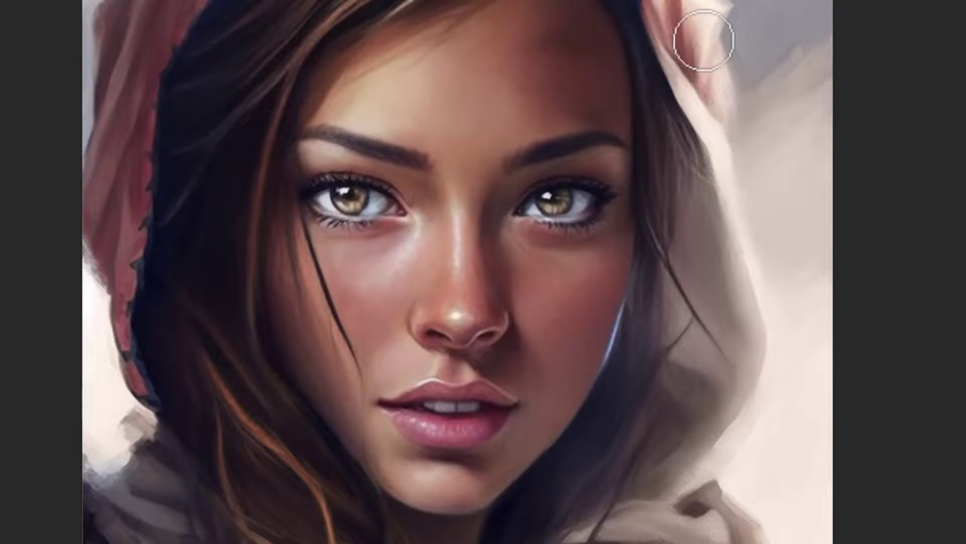
{"action": "left_click", "coordinate": [56, 1]}
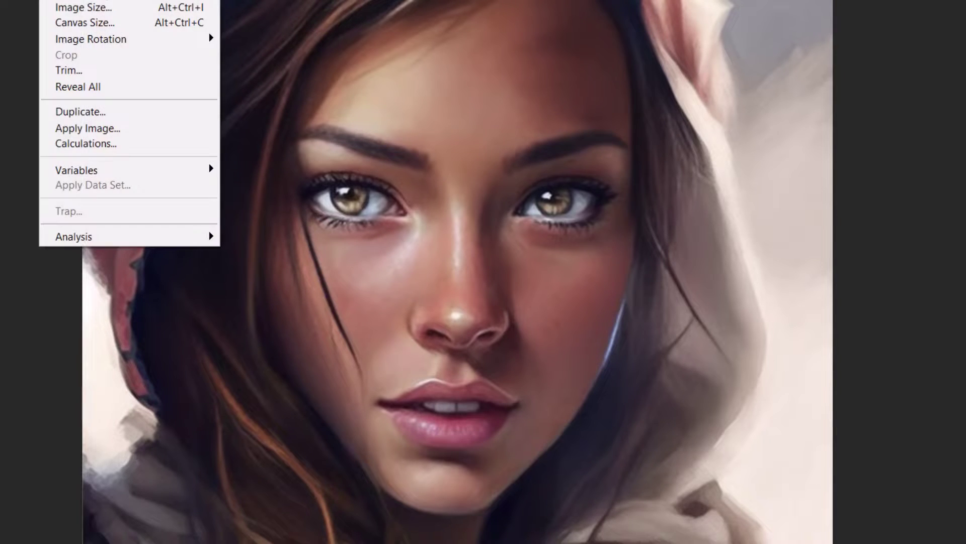
{"action": "left_click", "coordinate": [101, 8]}
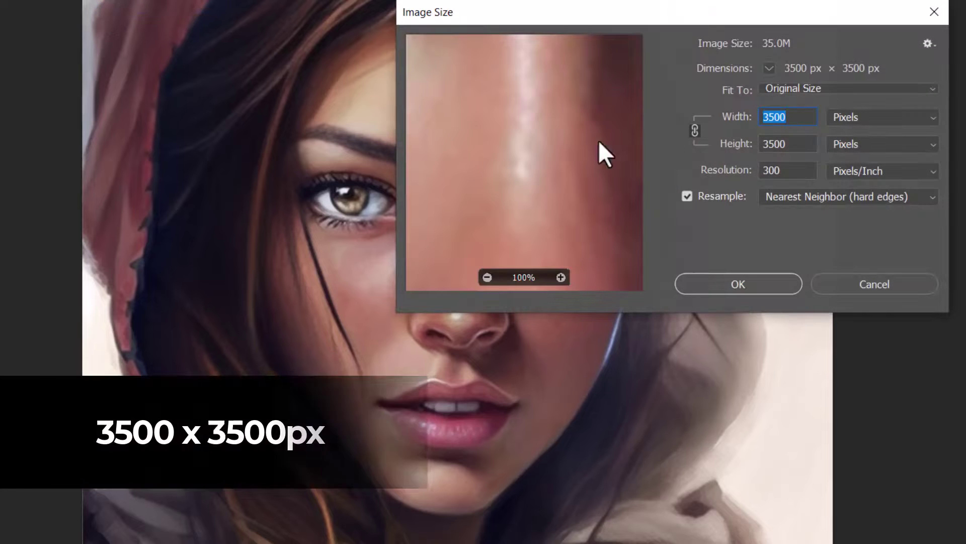
{"action": "left_click", "coordinate": [335, 273]}
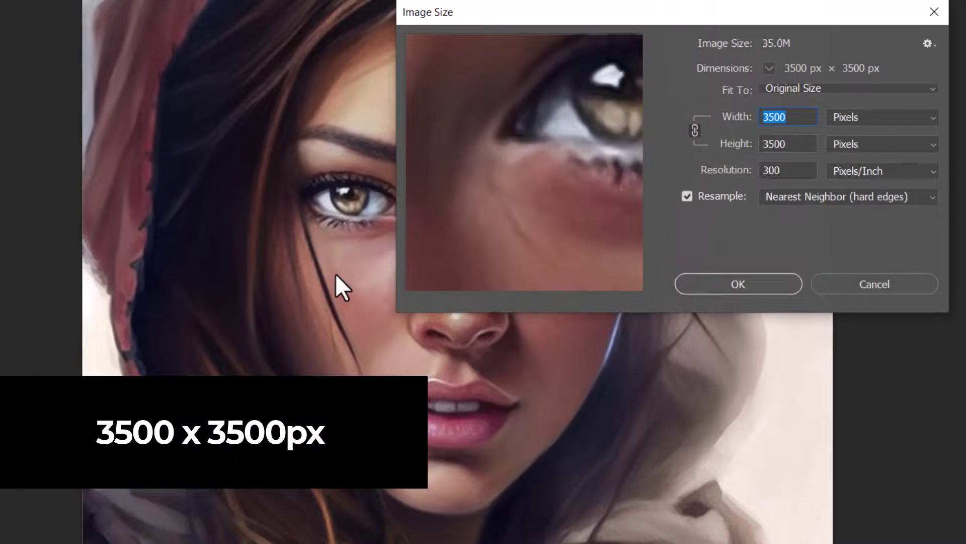
{"action": "left_click", "coordinate": [898, 288]}
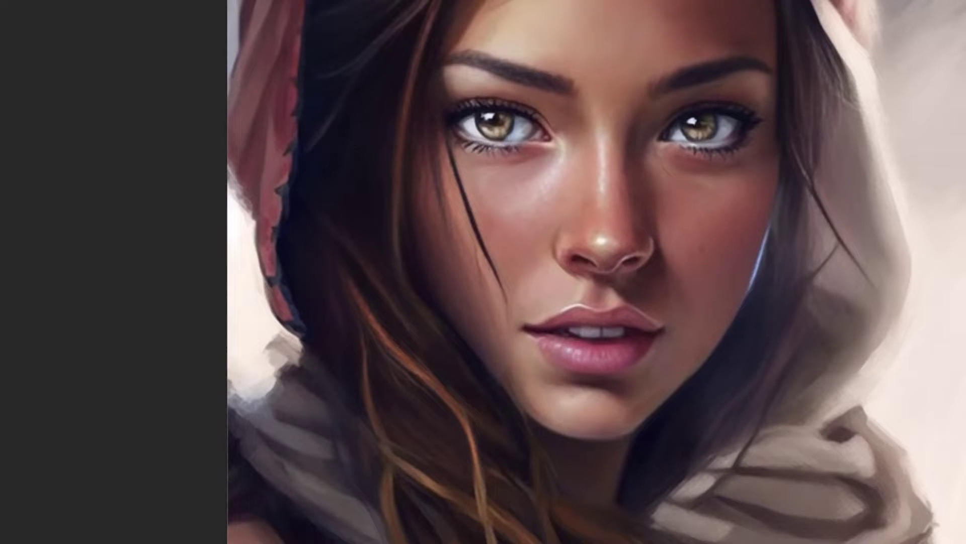
{"action": "key", "text": "z"}
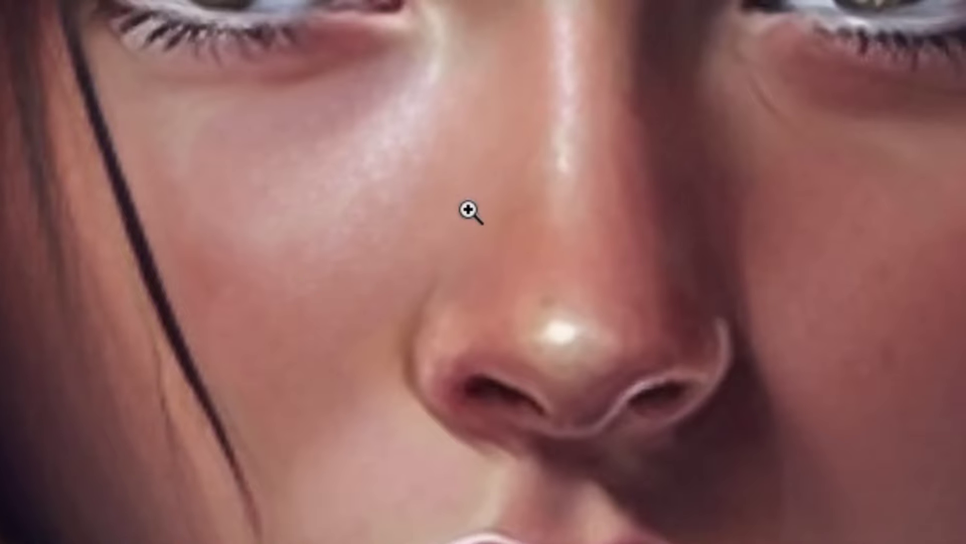